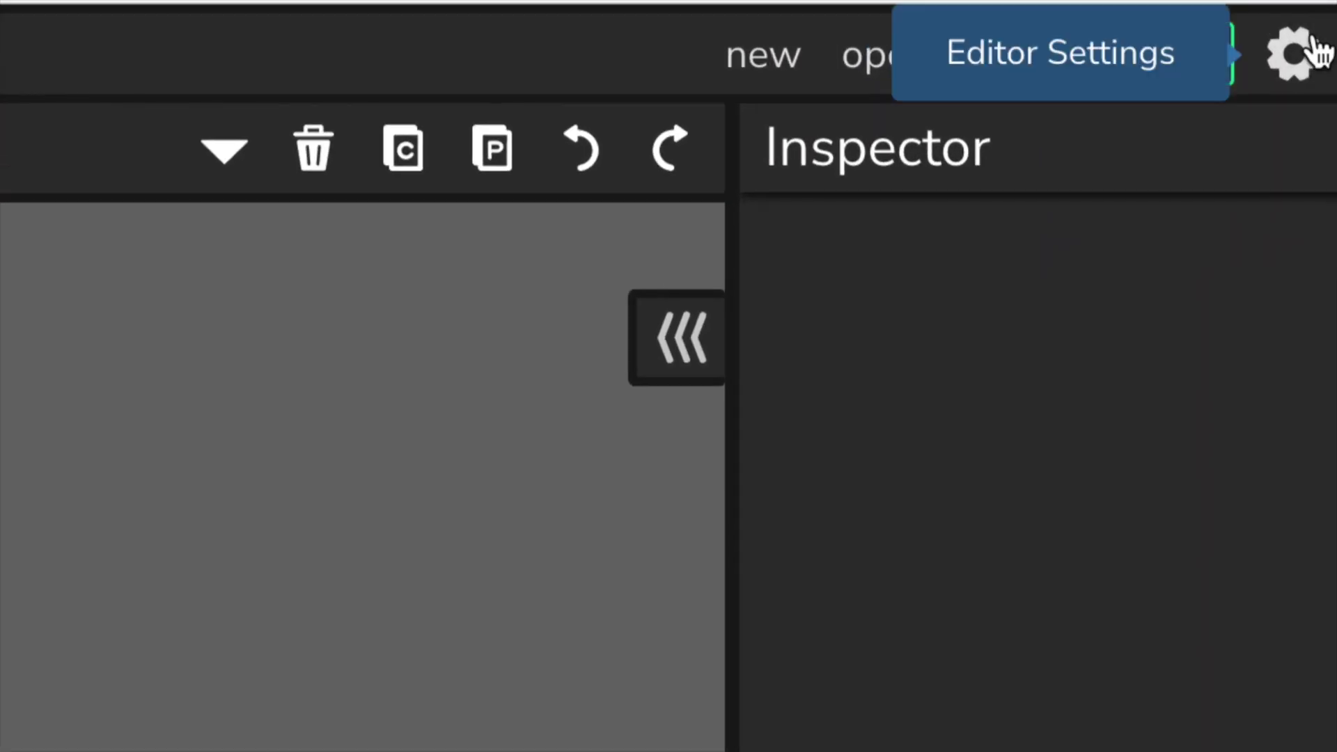
In the project settings, set the height to 200 px and the name to "GIF Gôl i Gymru".
{"action": "left_click", "coordinate": [1305, 65]}
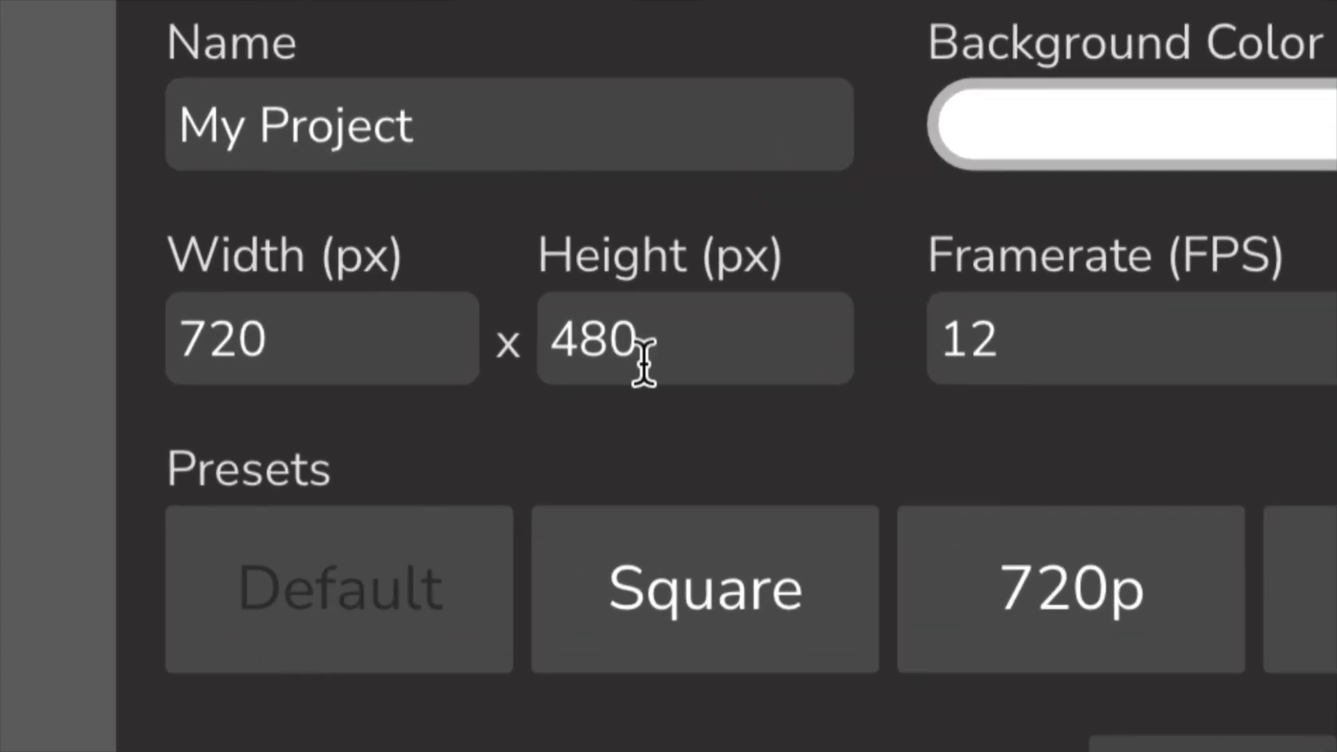
{"action": "double_click", "coordinate": [609, 341]}
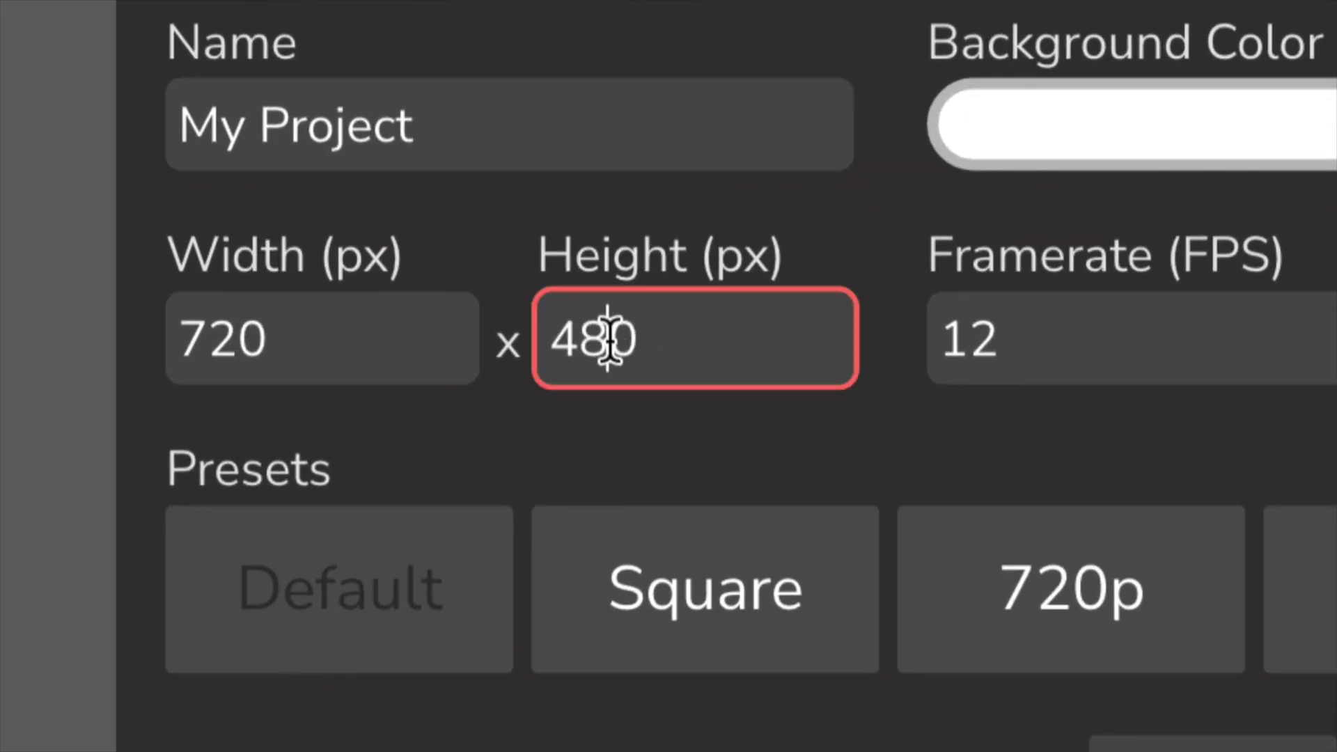
{"action": "type", "text": "200"}
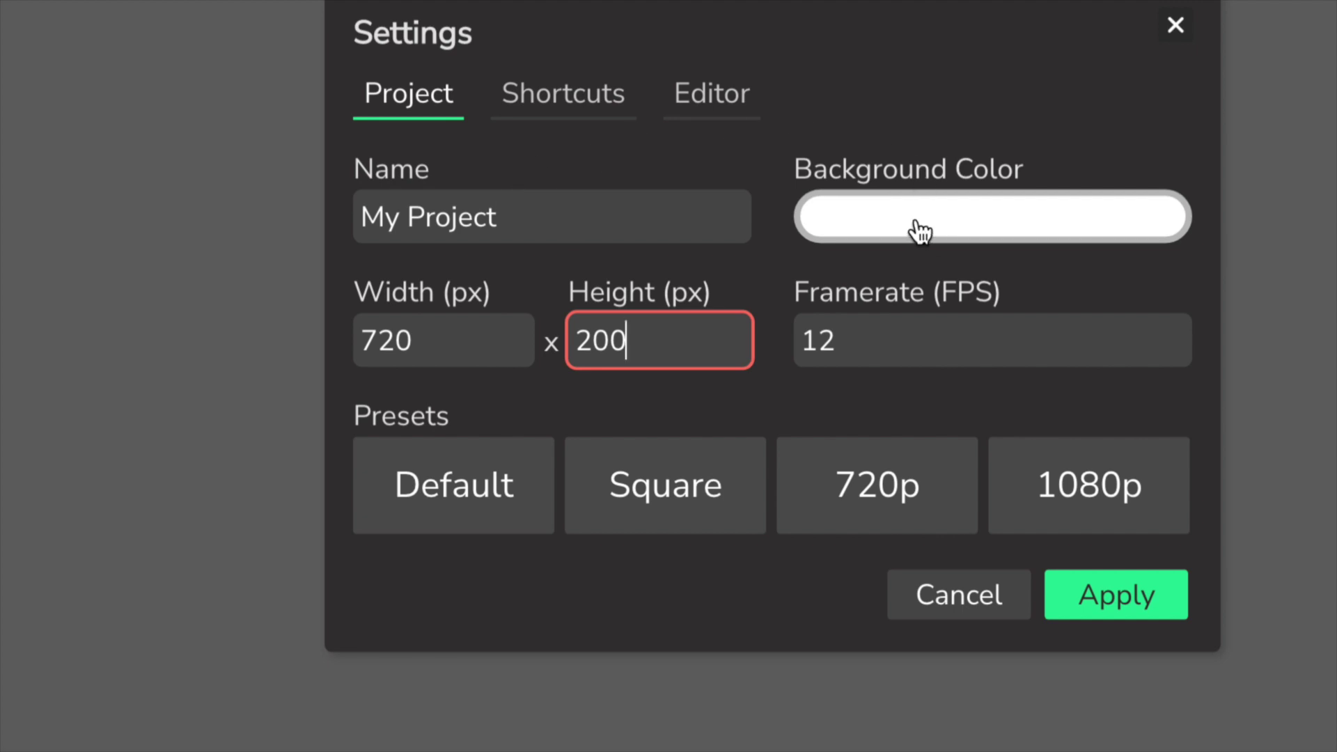
{"action": "triple_click", "coordinate": [402, 216]}
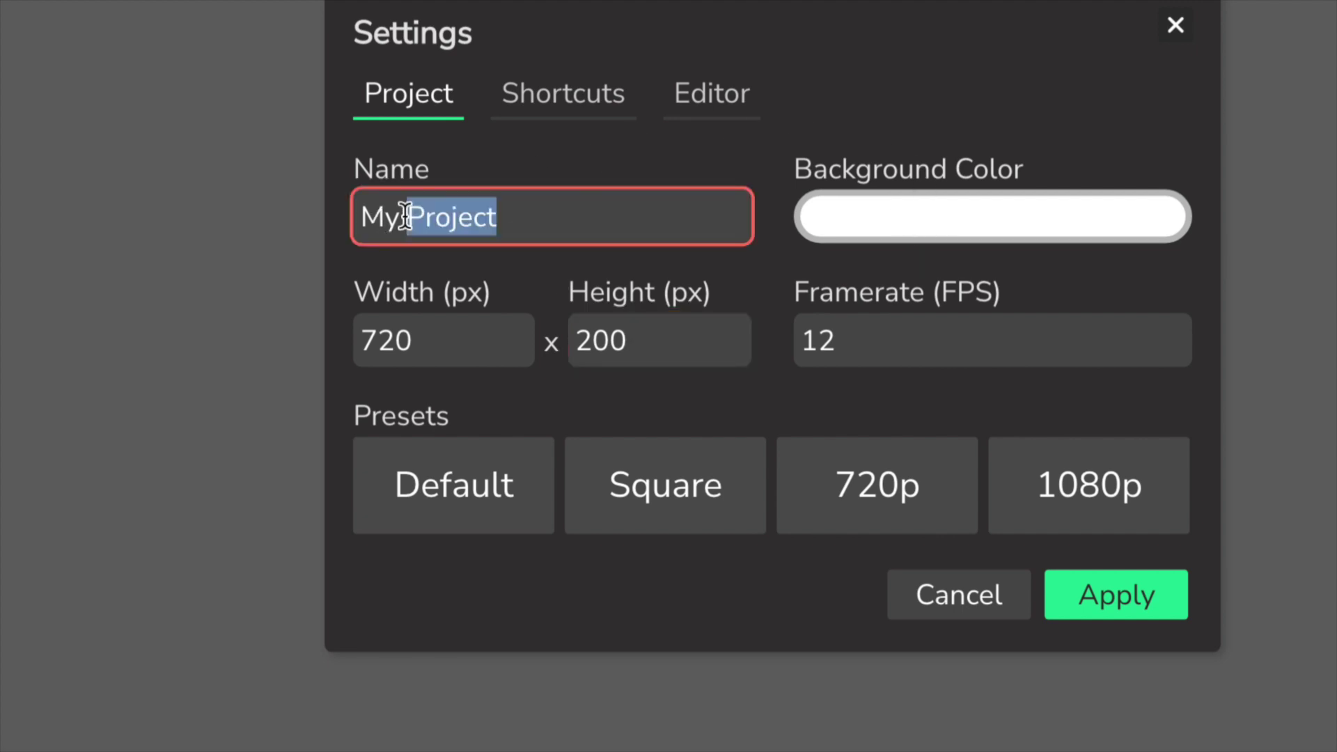
{"action": "type", "text": "GIF"}
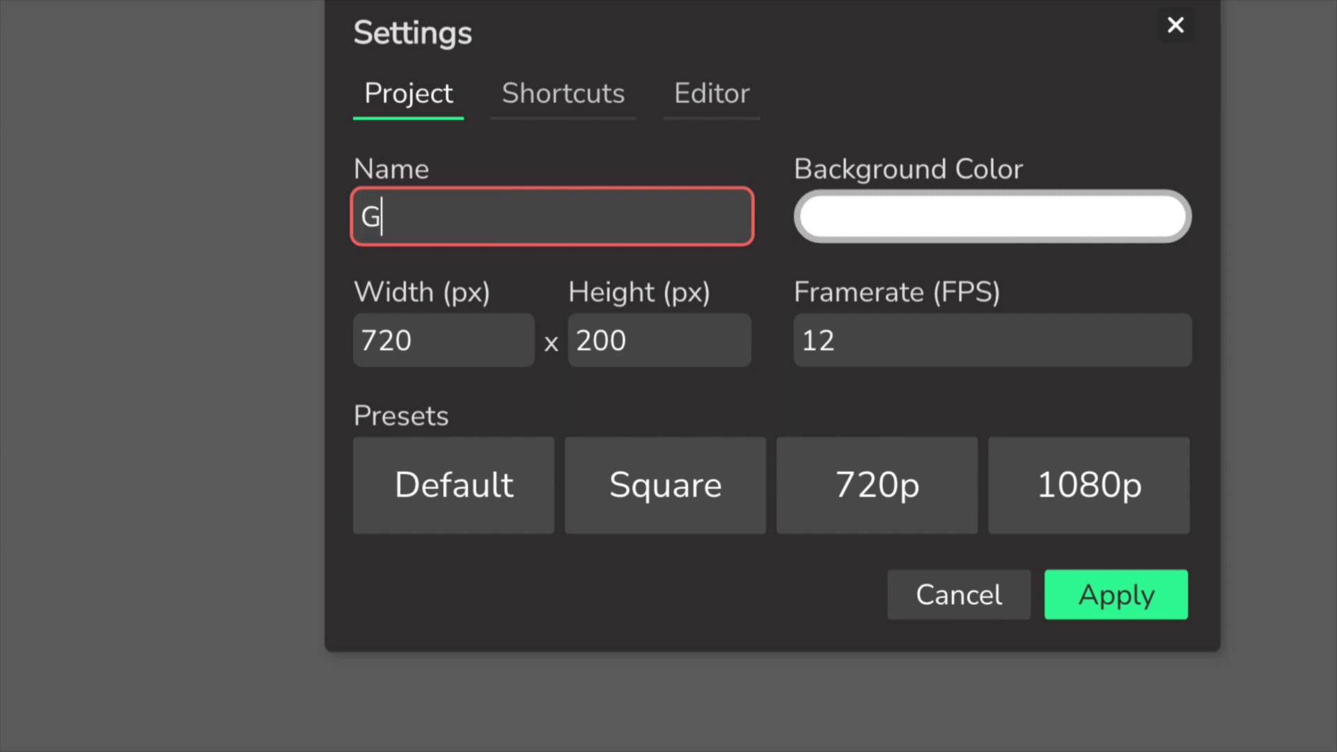
{"action": "type", "text": " Gôl i Gymru"}
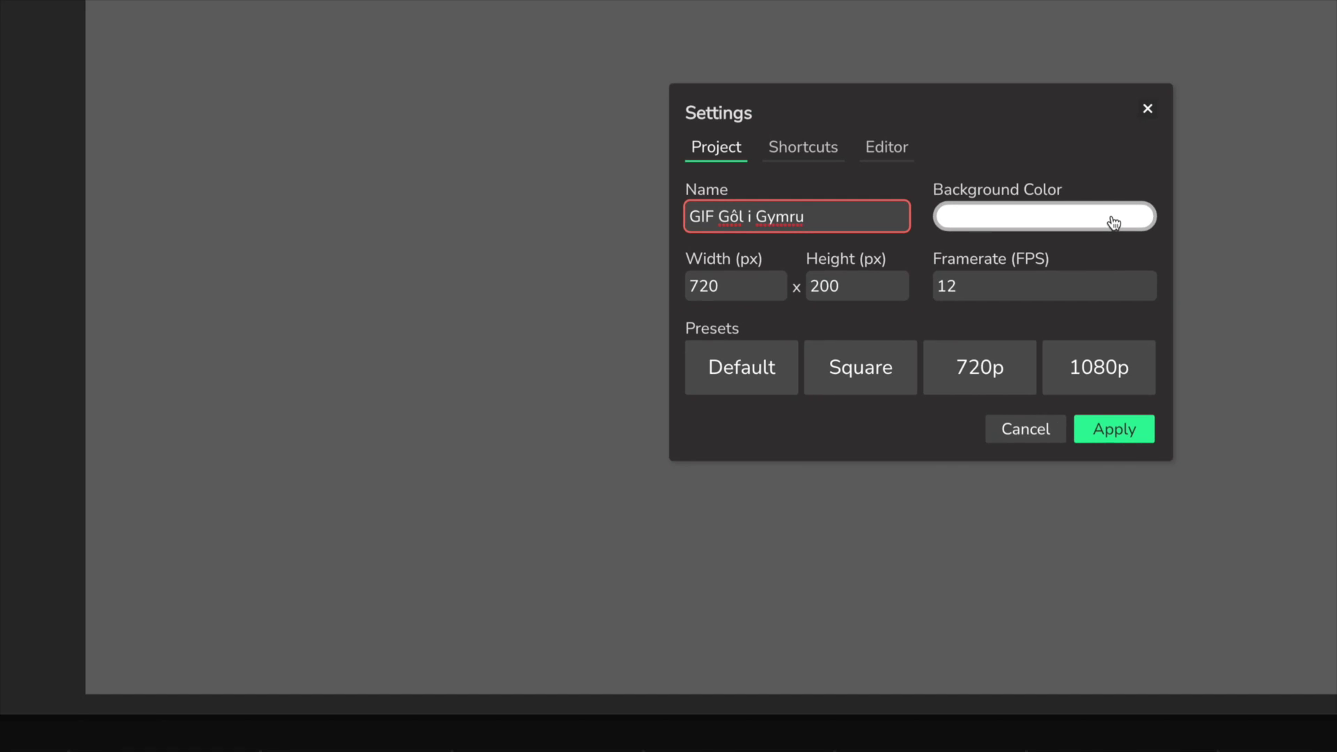
Set the project's background color to bright yellow and apply the settings.
{"action": "left_click", "coordinate": [1115, 221]}
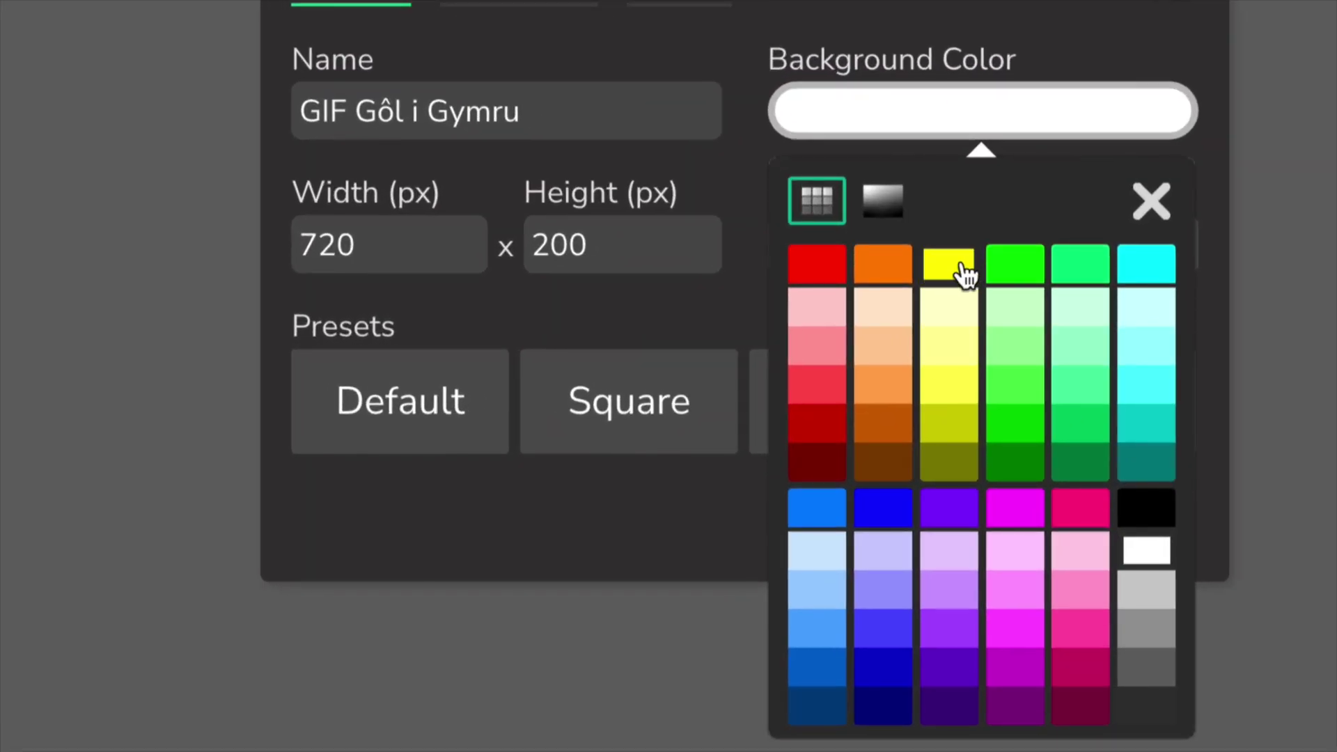
{"action": "left_click", "coordinate": [962, 268]}
{"action": "left_click", "coordinate": [761, 340]}
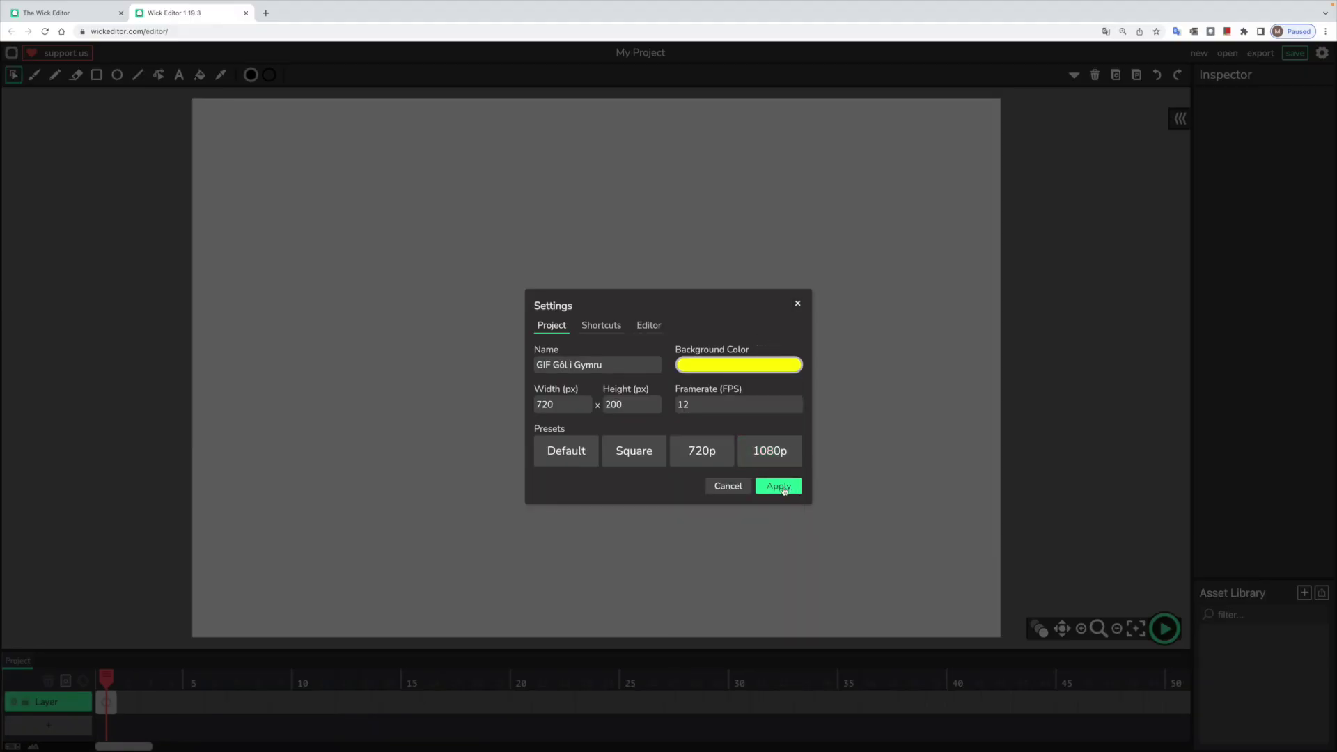
{"action": "left_click", "coordinate": [778, 486]}
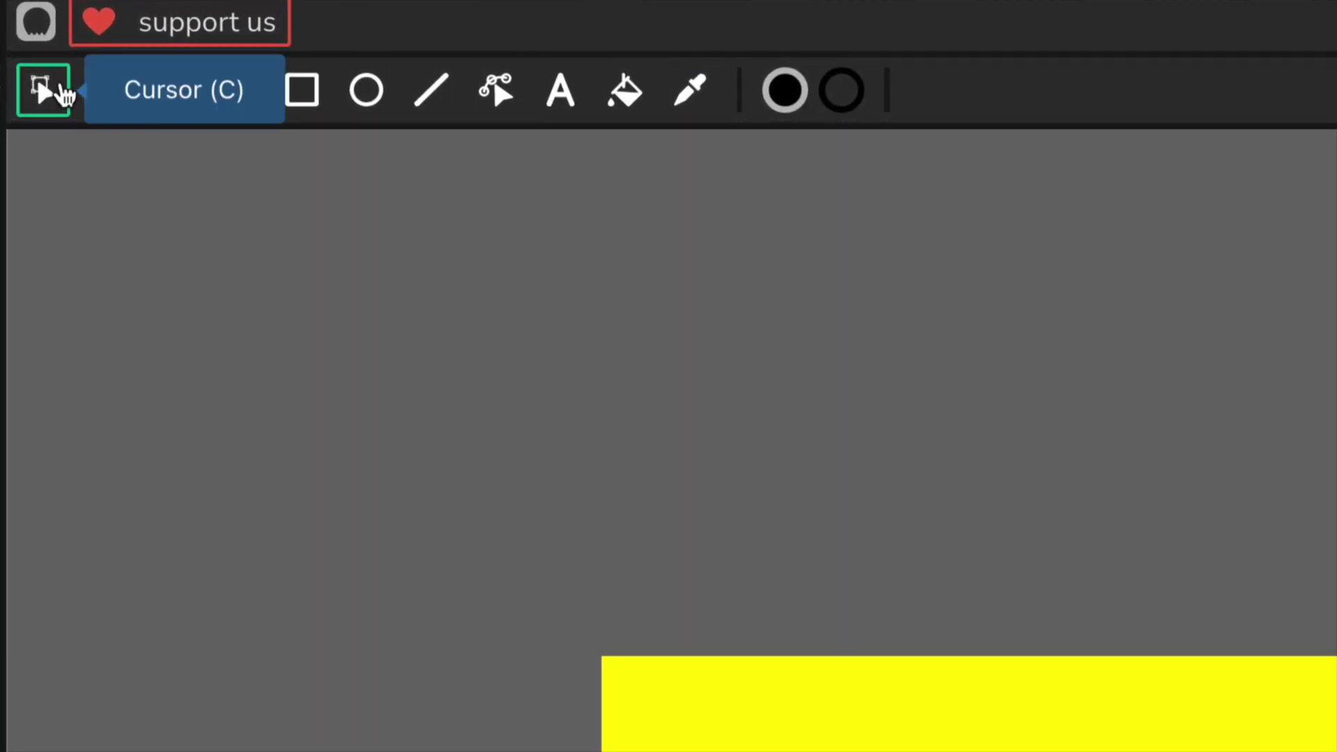
Add a text object reading "Gôl i Gymru!" near the upper-left corner of the yellow canvas.
{"action": "left_click", "coordinate": [560, 110]}
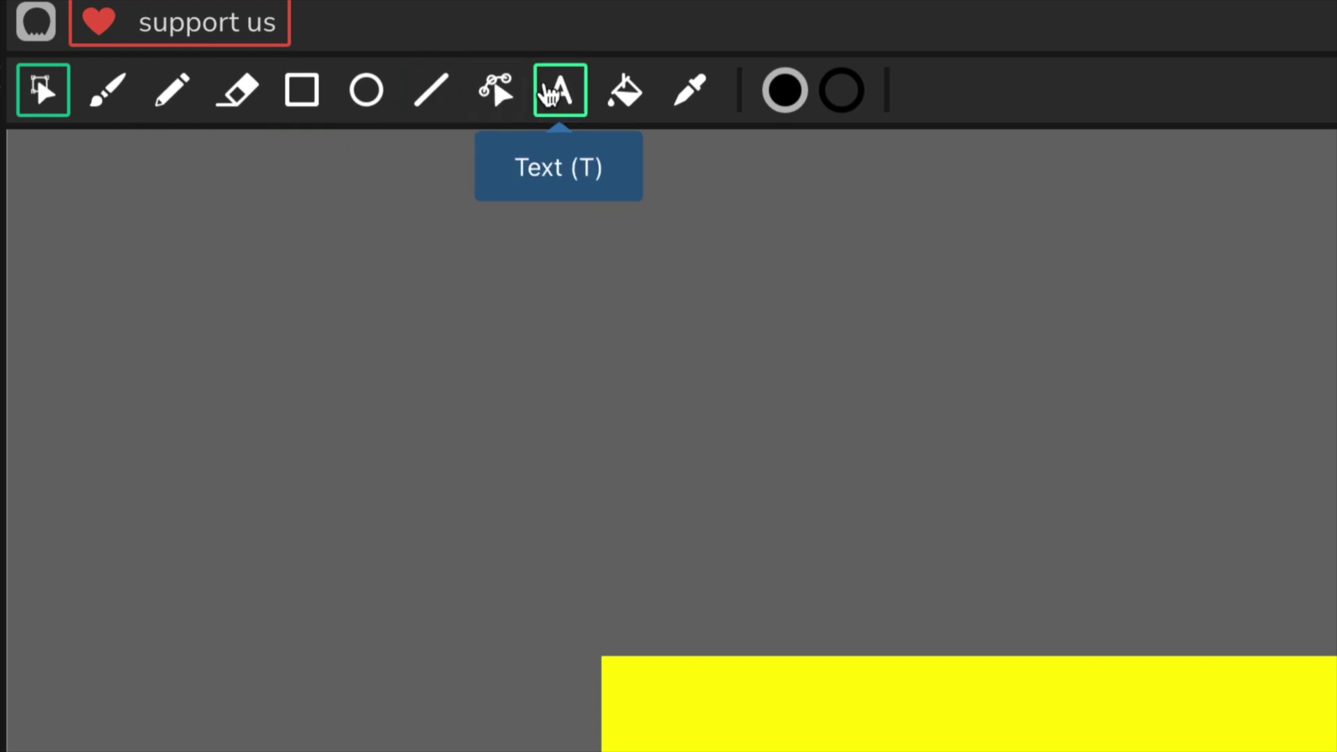
{"action": "left_click", "coordinate": [562, 108]}
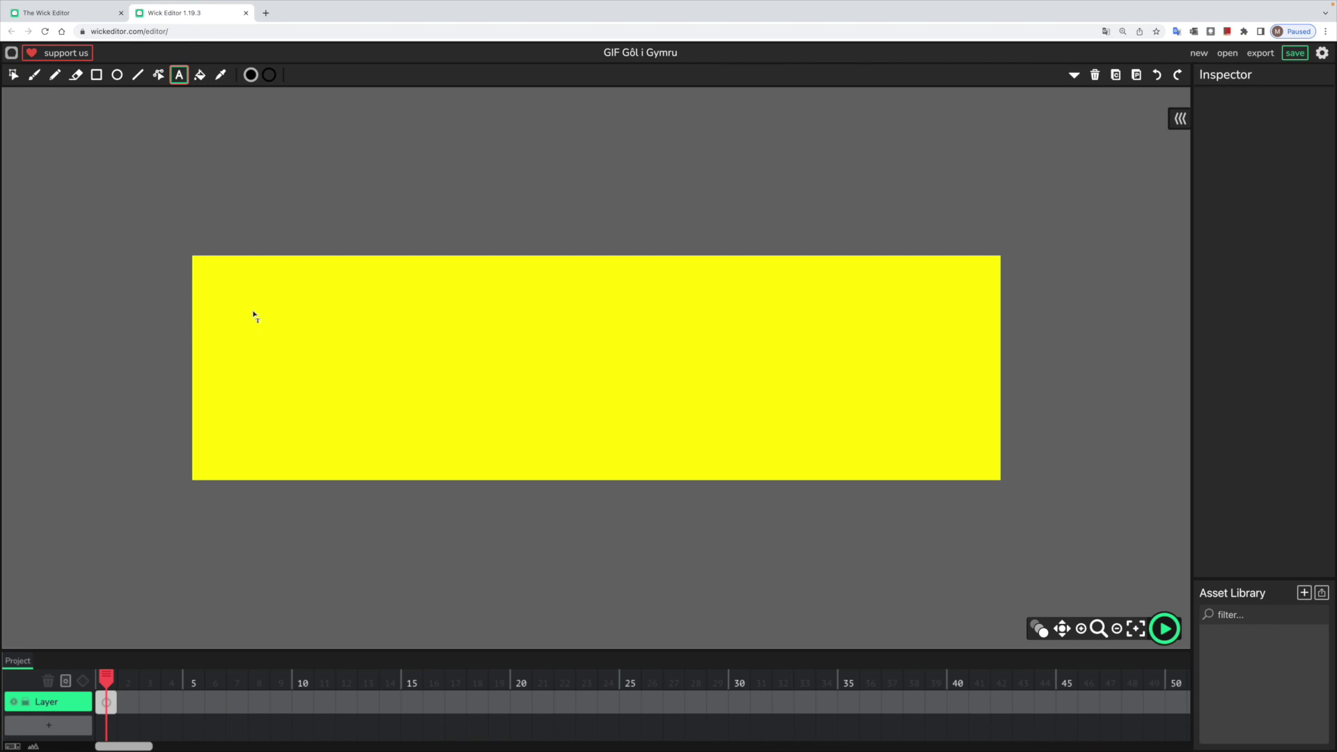
{"action": "left_click", "coordinate": [224, 293]}
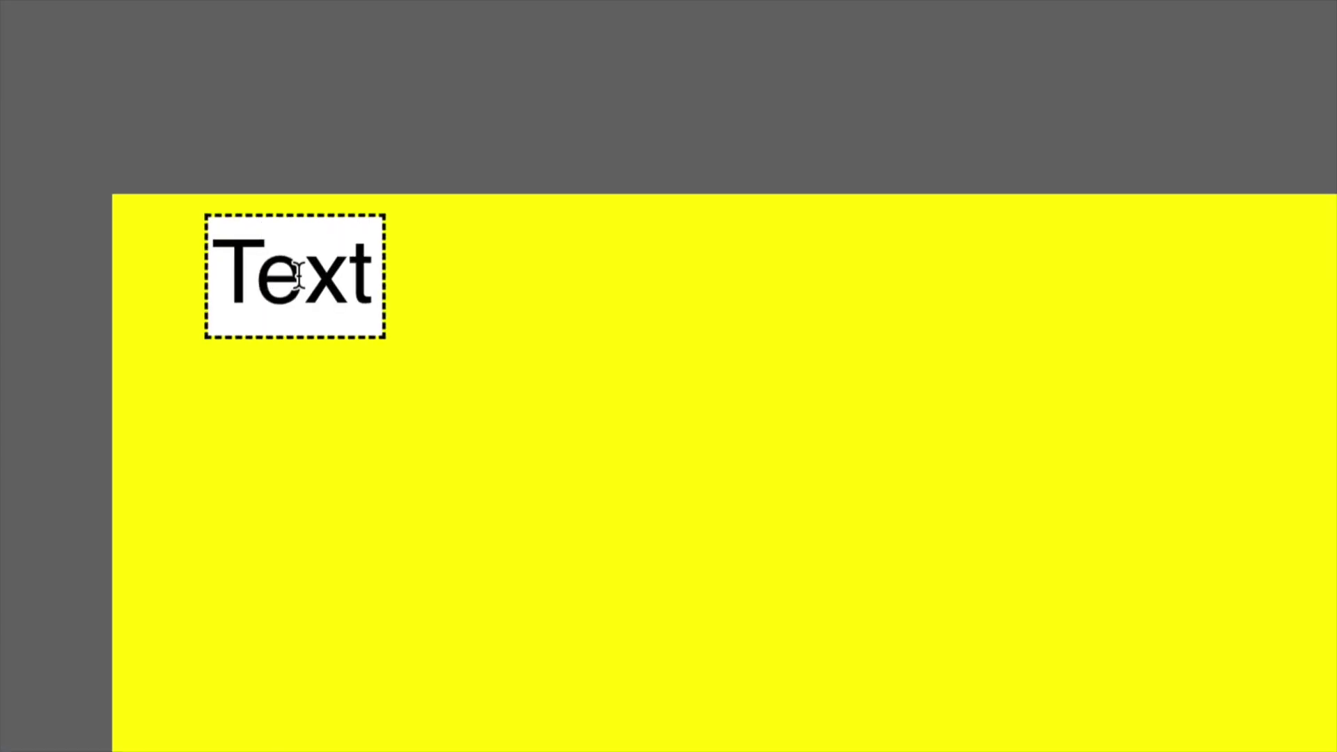
{"action": "left_click_drag", "start_coordinate": [374, 280], "coordinate": [214, 275]}
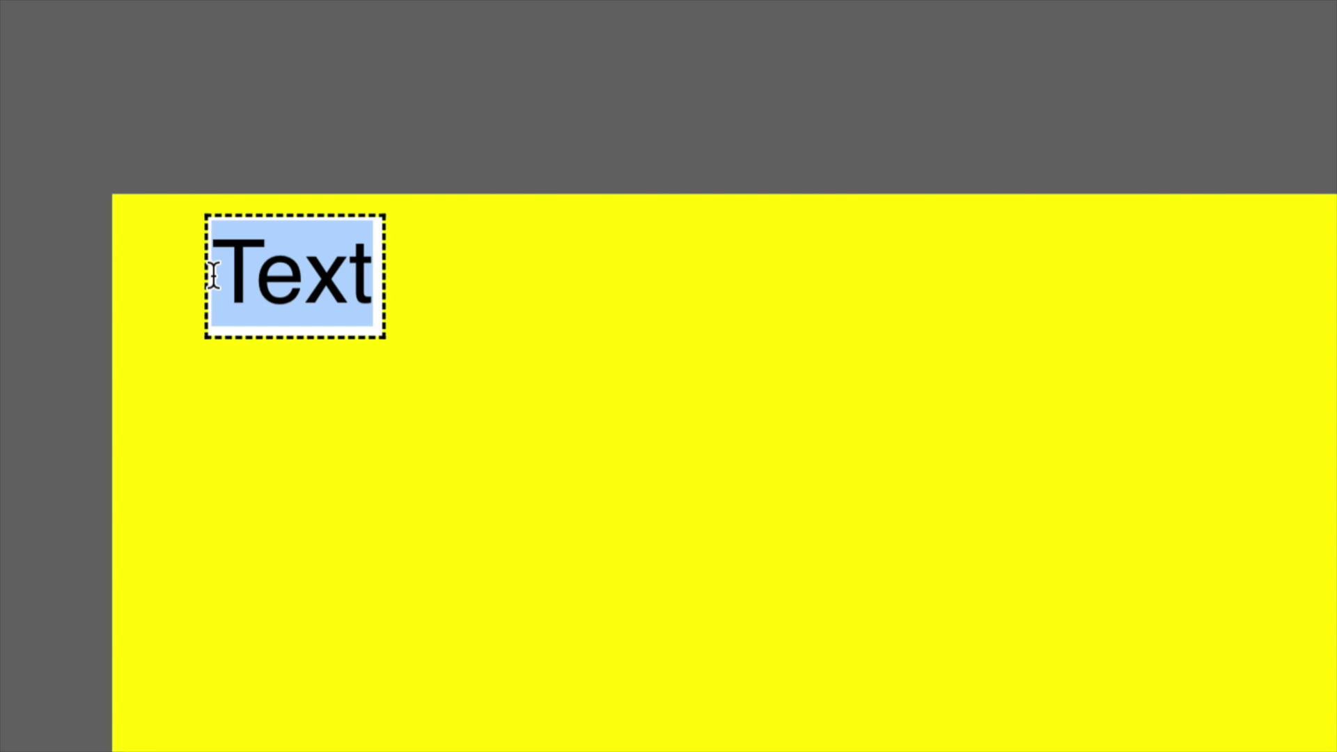
{"action": "type", "text": "Gôl"}
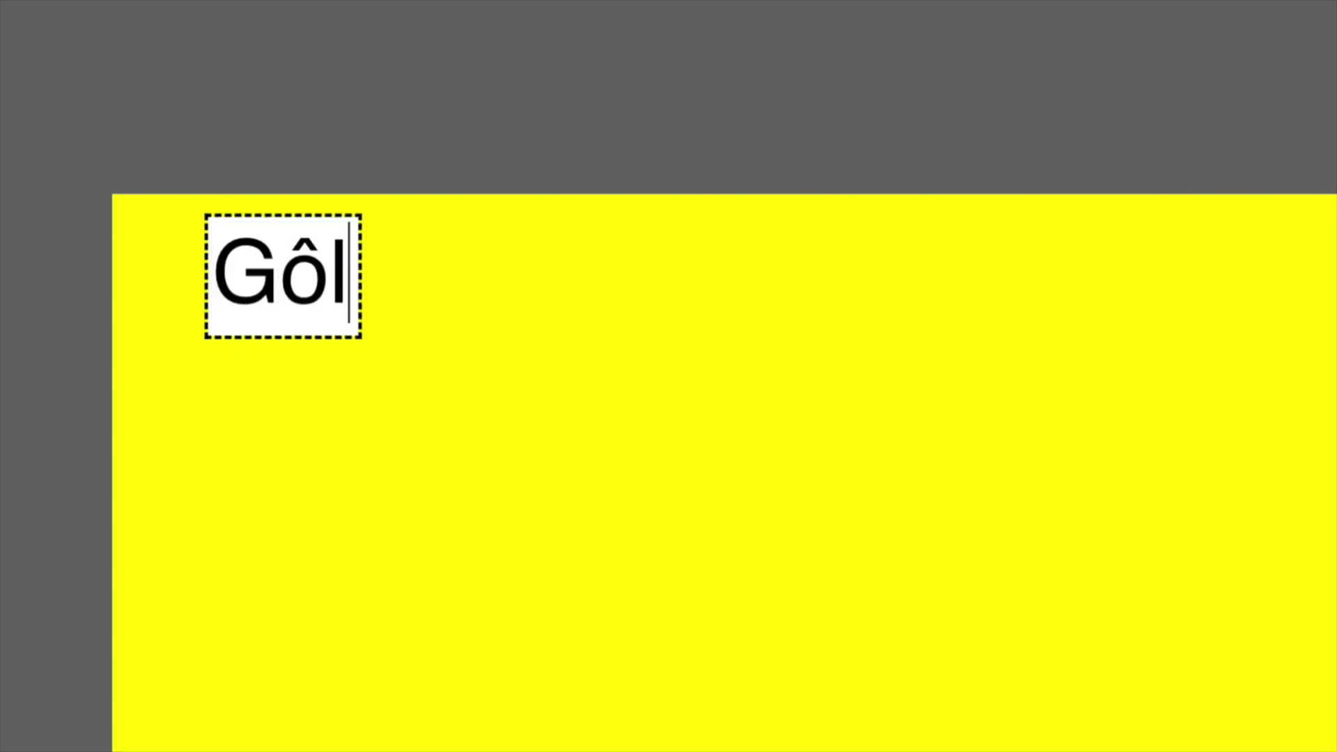
{"action": "type", "text": " i Gymru"}
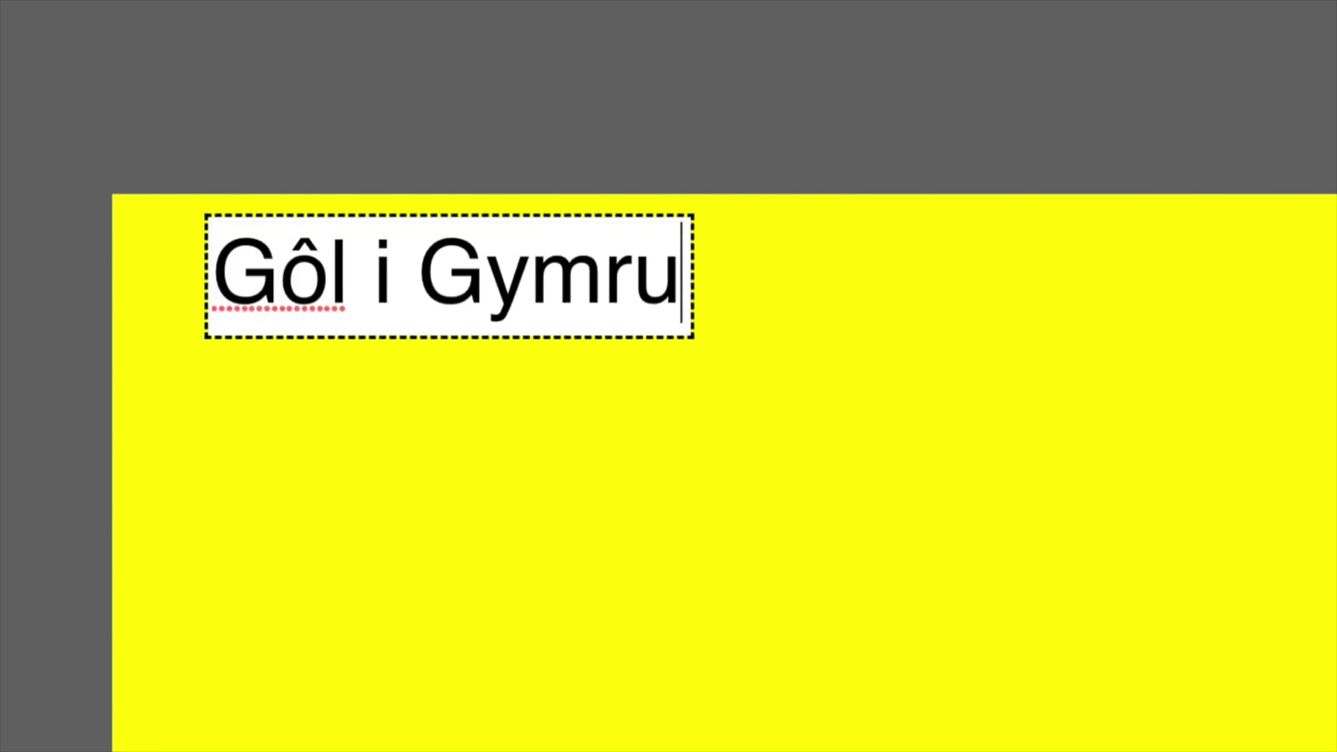
{"action": "type", "text": "!"}
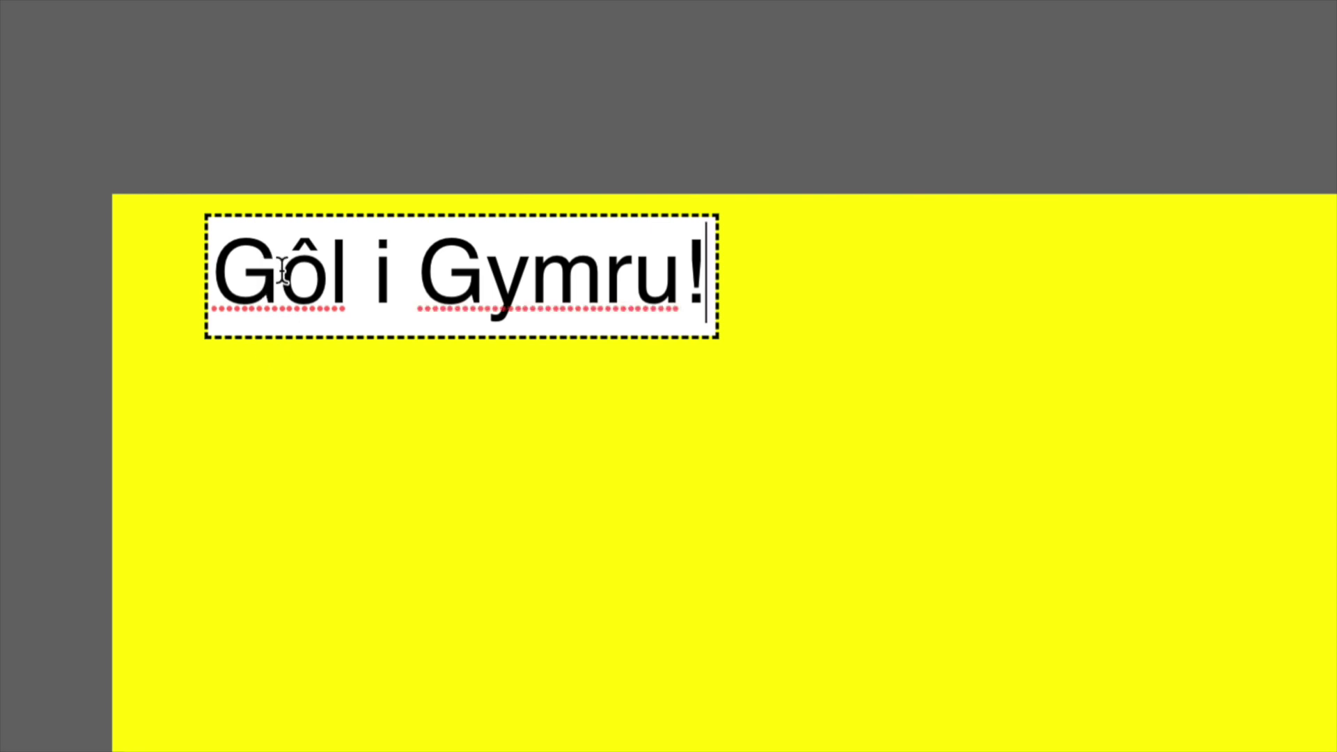
Search Google for "o circumflex" in a new browser tab and copy the lowercase ô from the first result.
{"action": "left_click_drag", "start_coordinate": [278, 270], "coordinate": [304, 271]}
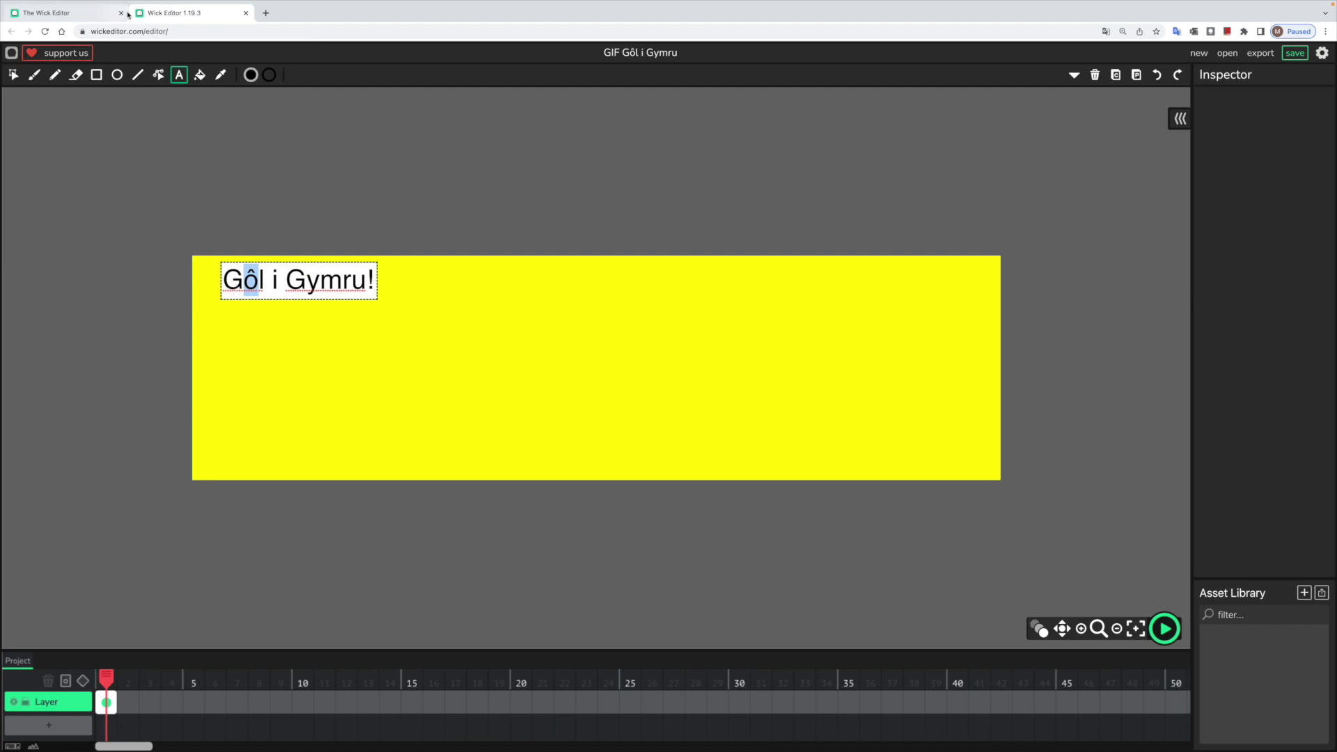
{"action": "left_click", "coordinate": [266, 14]}
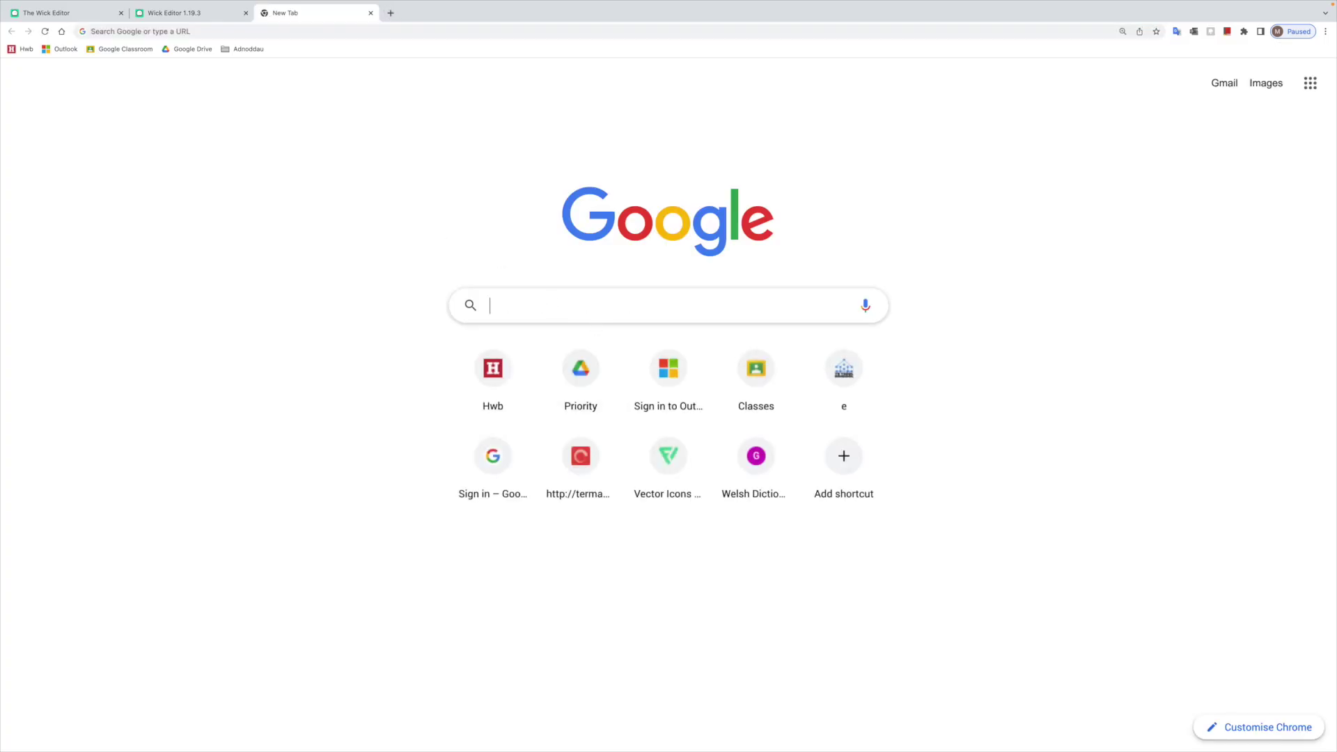
{"action": "type", "text": "o cir"}
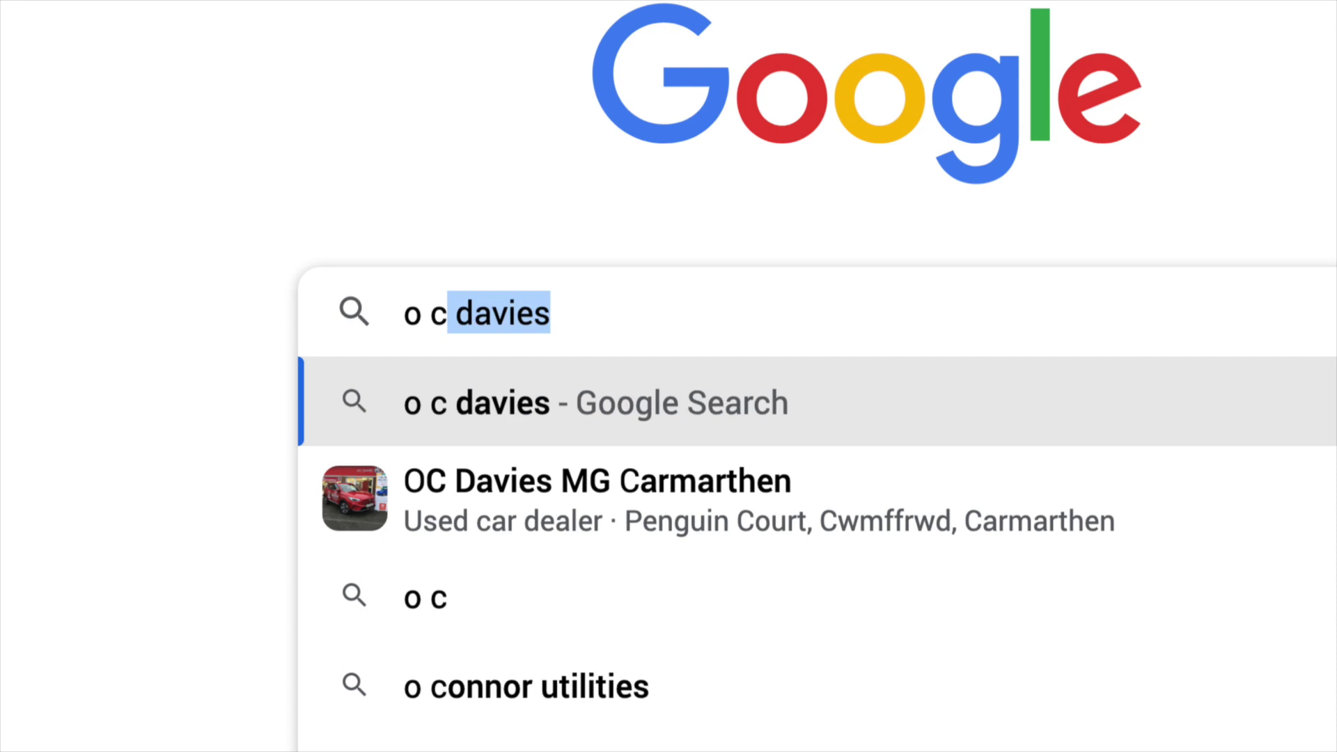
{"action": "type", "text": "cumflex"}
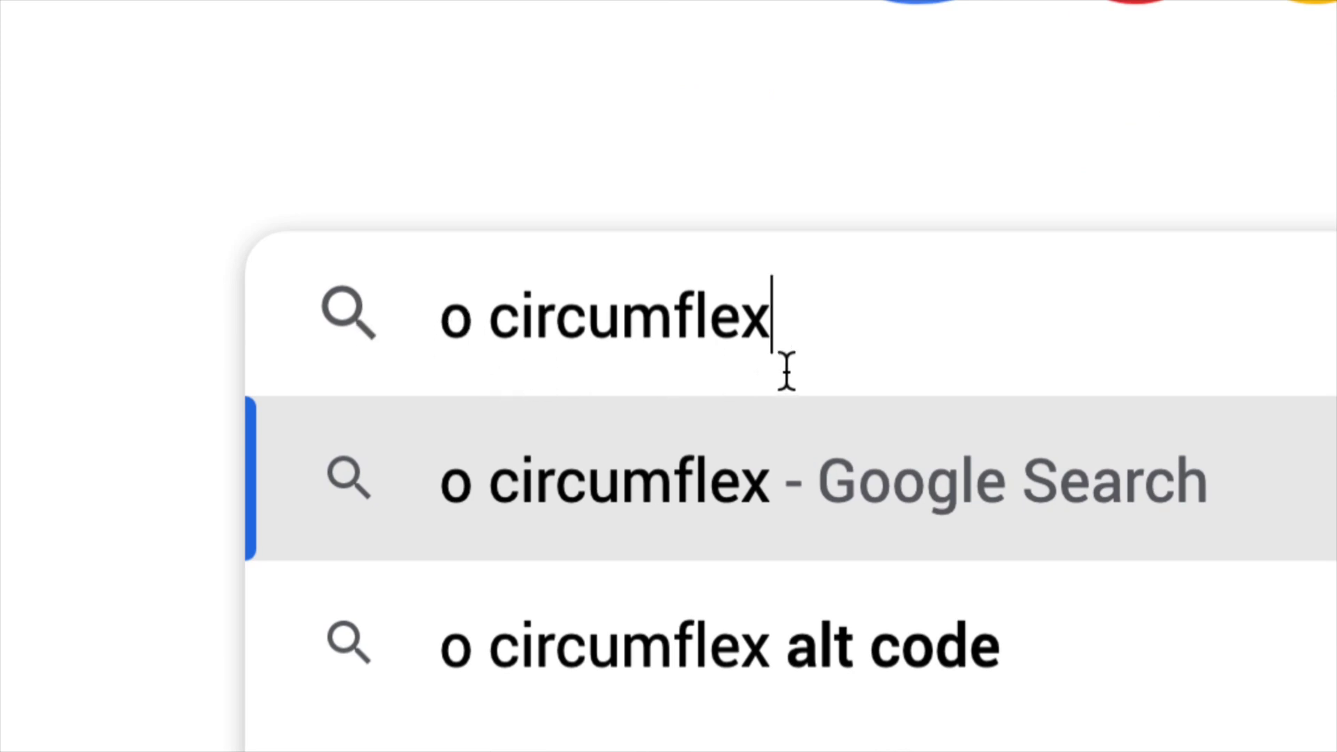
{"action": "key", "text": "Return"}
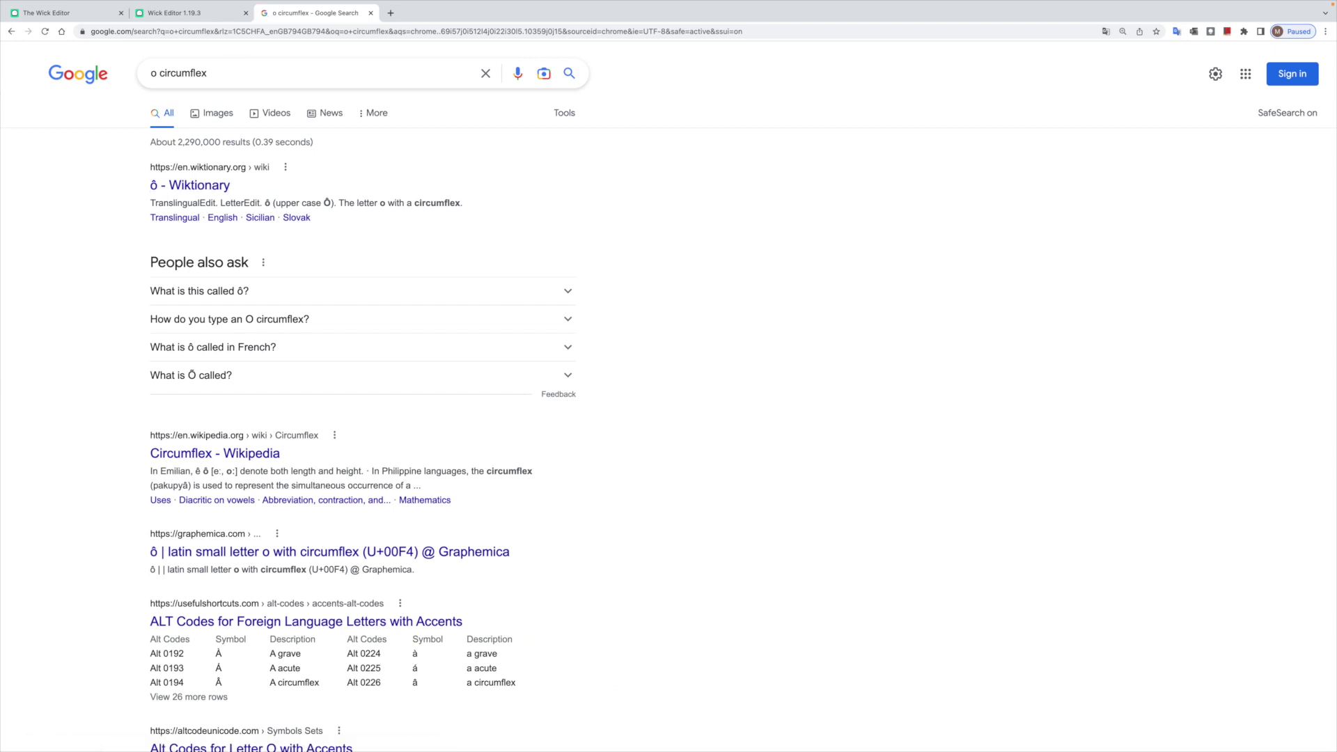
{"action": "double_click", "coordinate": [267, 202]}
{"action": "key", "text": "ctrl+c"}
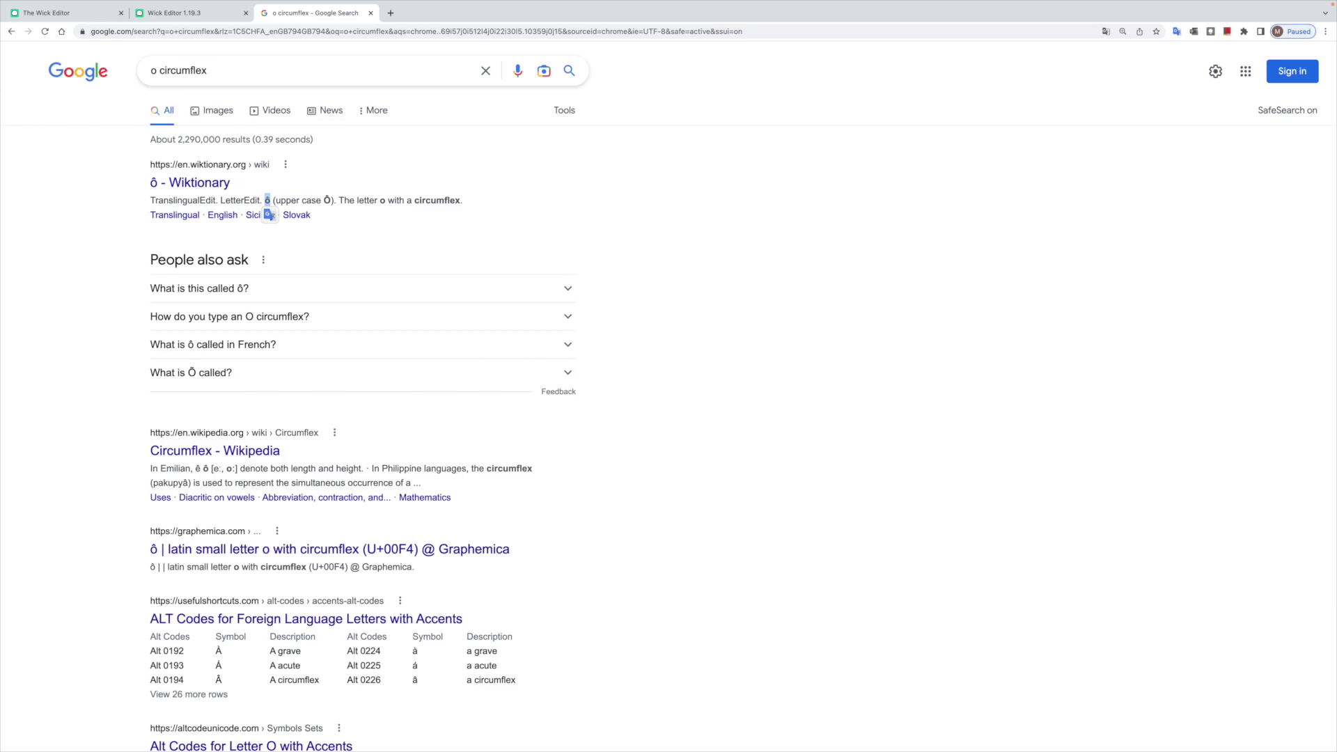
Switch back to Wick Editor and paste the copied character over the ô in "Gôl".
{"action": "key", "text": "ctrl+shift+Tab"}
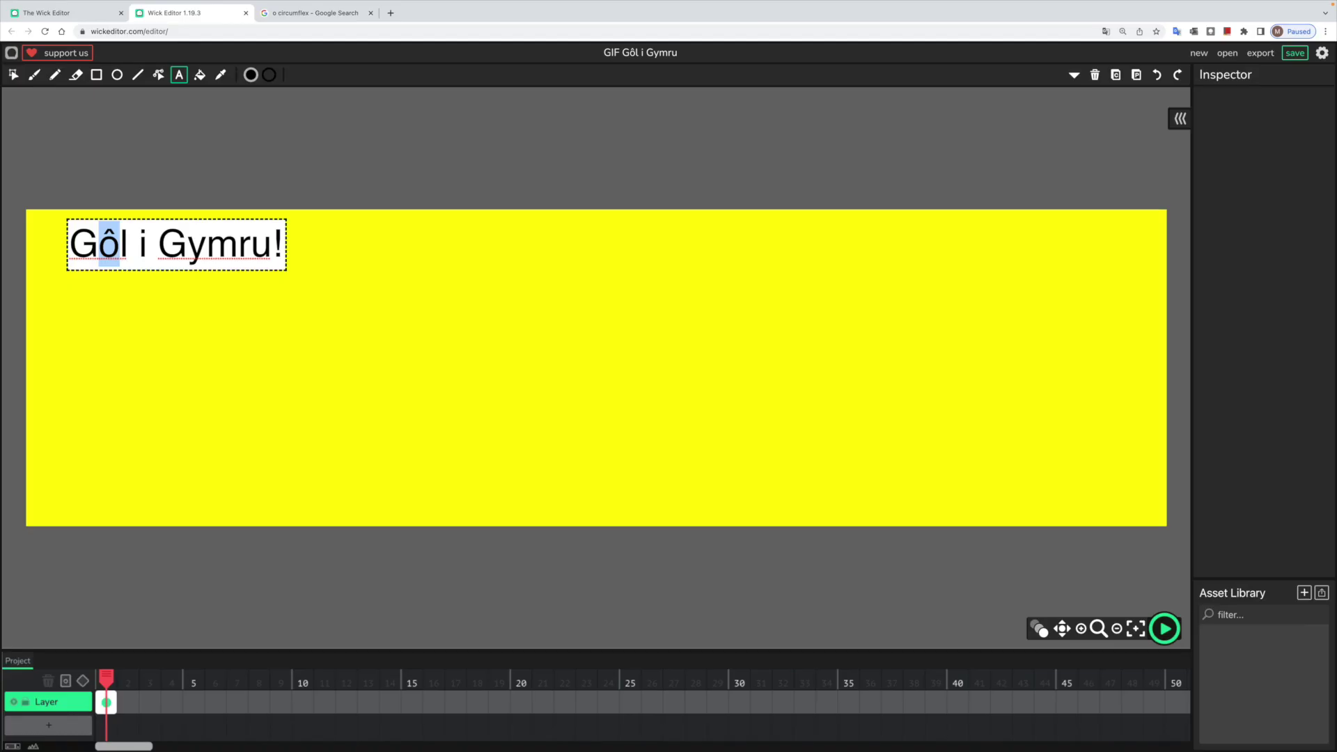
{"action": "key", "text": "Left"}
{"action": "key", "text": "shift+Right"}
{"action": "key", "text": "ctrl+v"}
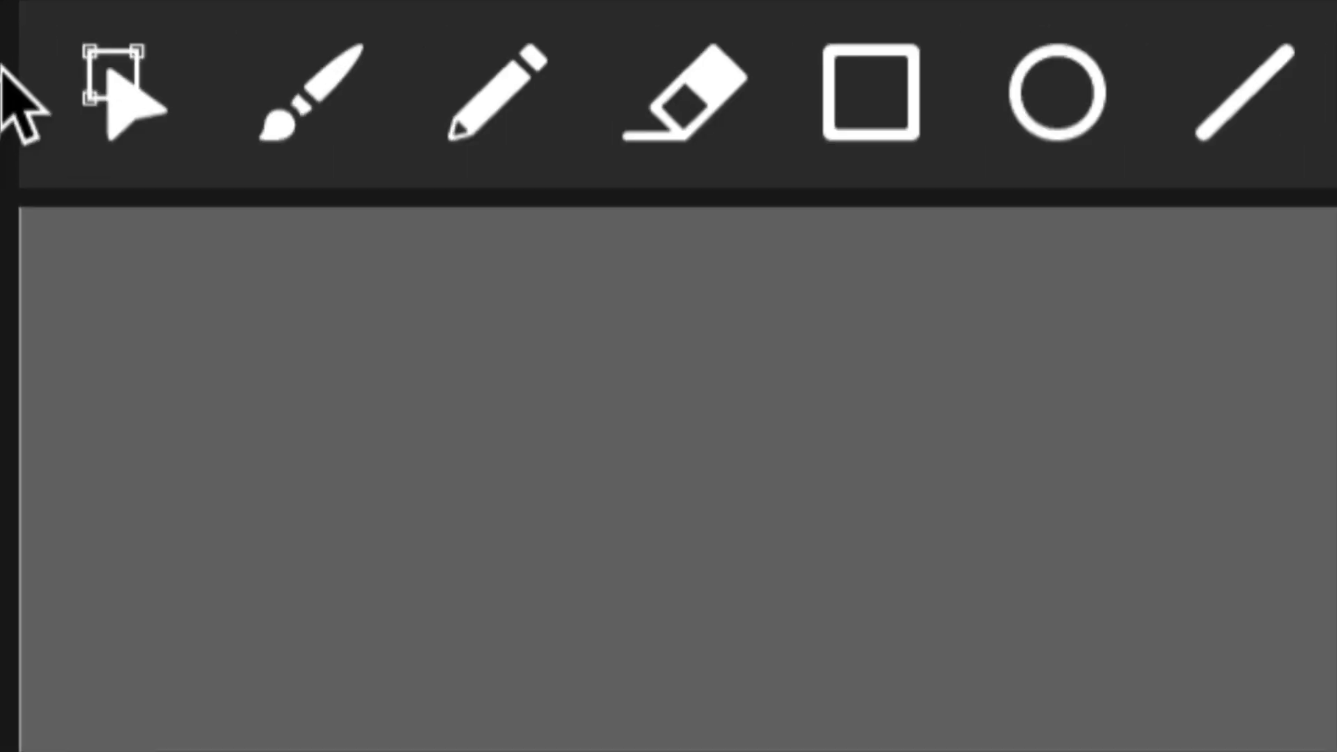
Move the "Gôl i Gymru!" text toward the canvas centre and enlarge it to about 372 px wide.
{"action": "left_click", "coordinate": [15, 74]}
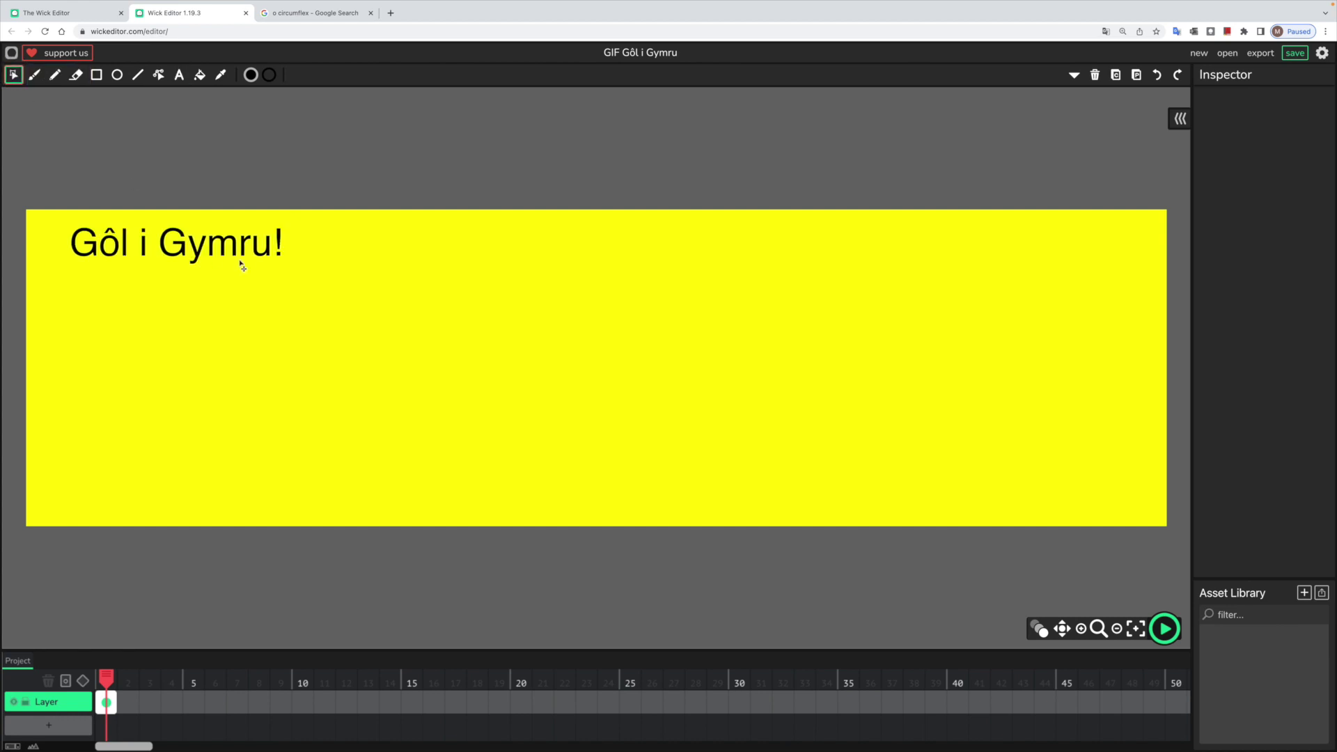
{"action": "left_click", "coordinate": [244, 265]}
{"action": "left_click_drag", "start_coordinate": [287, 269], "coordinate": [471, 373]}
{"action": "left_click_drag", "start_coordinate": [289, 255], "coordinate": [588, 357]}
{"action": "scroll", "coordinate": [587, 357], "scroll_direction": "down", "scroll_amount": 3}
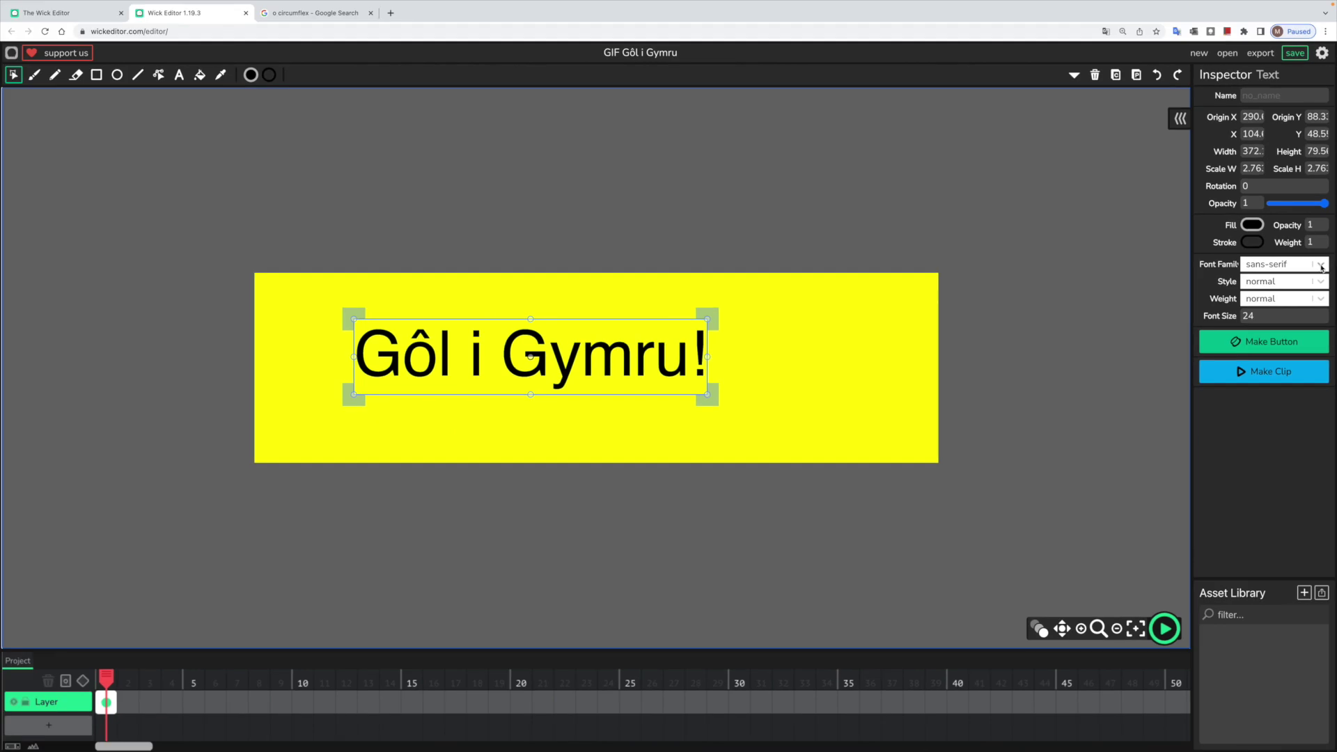
Change the text's font family to Erica One and enlarge the text to about 598 px wide.
{"action": "left_click", "coordinate": [1321, 265]}
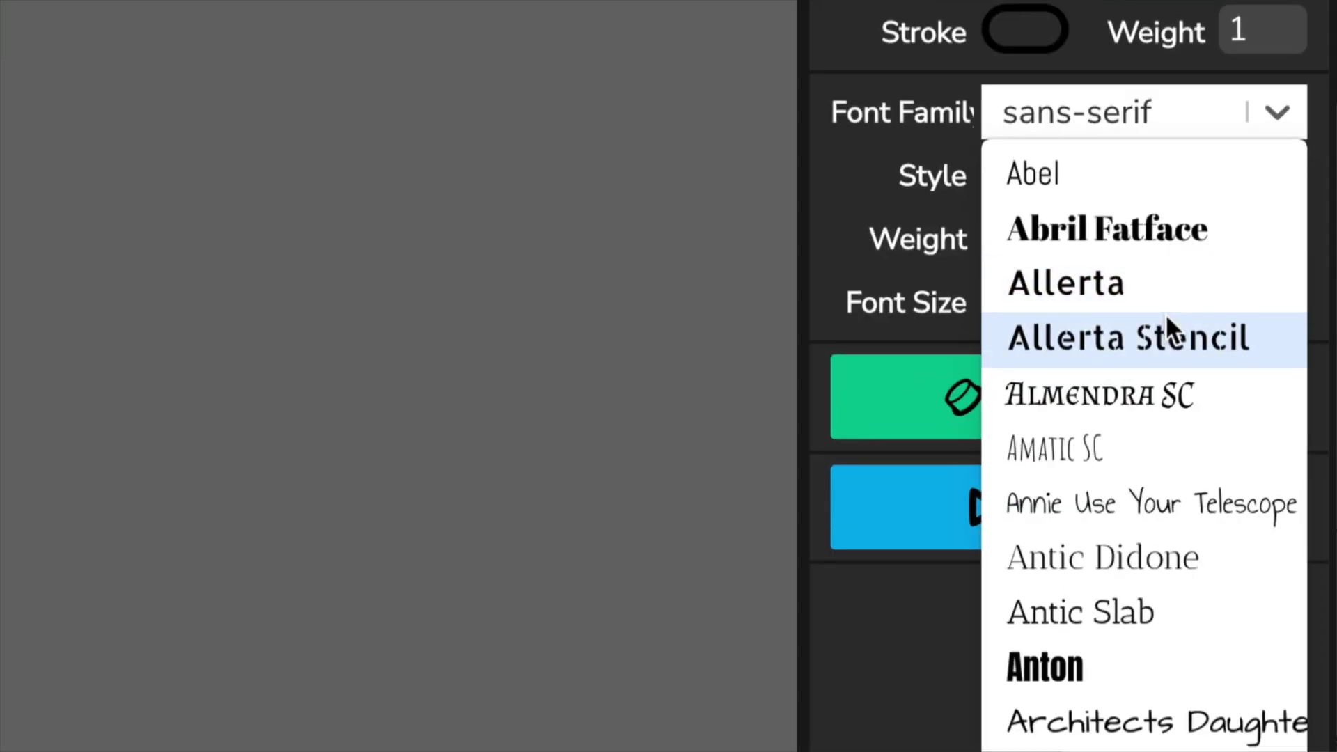
{"action": "scroll", "coordinate": [1291, 320], "scroll_direction": "down", "scroll_amount": 2}
{"action": "scroll", "coordinate": [1168, 317], "scroll_direction": "down", "scroll_amount": 10}
{"action": "scroll", "coordinate": [1168, 318], "scroll_direction": "down", "scroll_amount": 10}
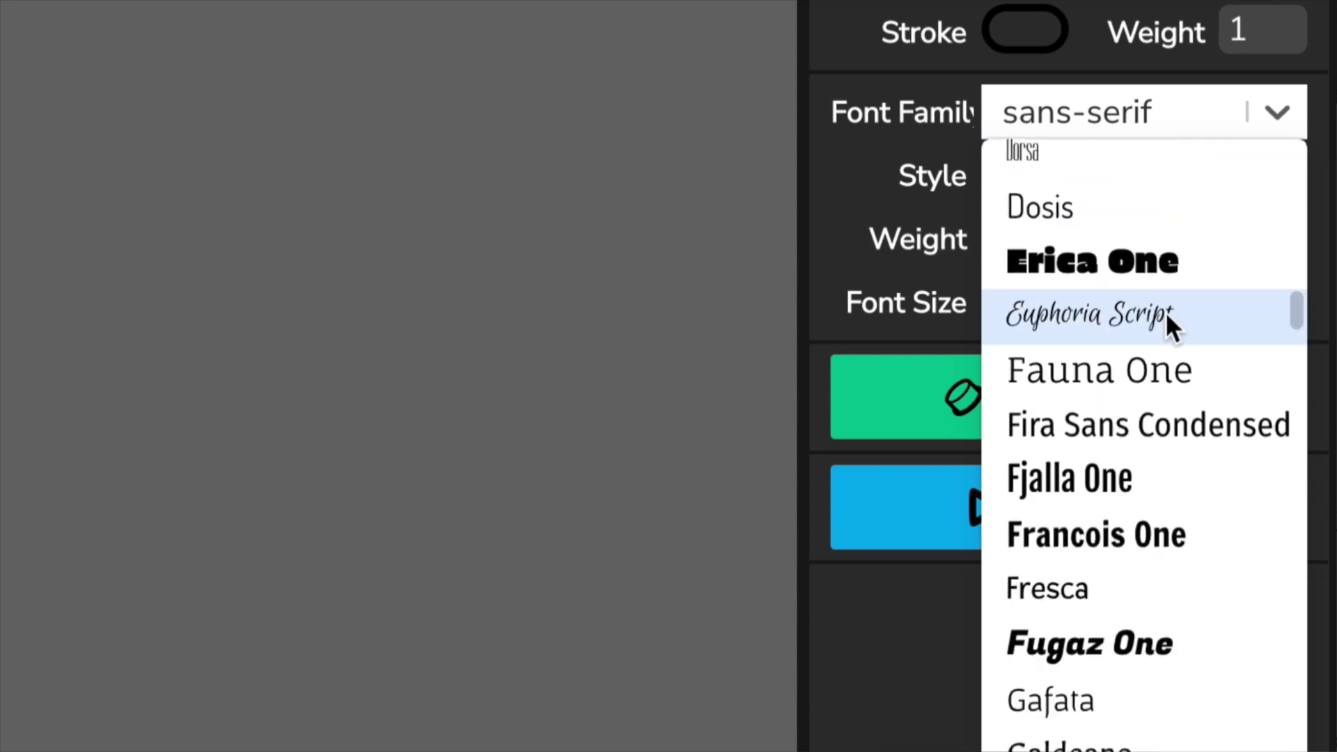
{"action": "scroll", "coordinate": [1168, 315], "scroll_direction": "down", "scroll_amount": 10}
{"action": "scroll", "coordinate": [1167, 317], "scroll_direction": "up", "scroll_amount": 6}
{"action": "scroll", "coordinate": [1167, 311], "scroll_direction": "up", "scroll_amount": 5}
{"action": "left_click", "coordinate": [1133, 299]}
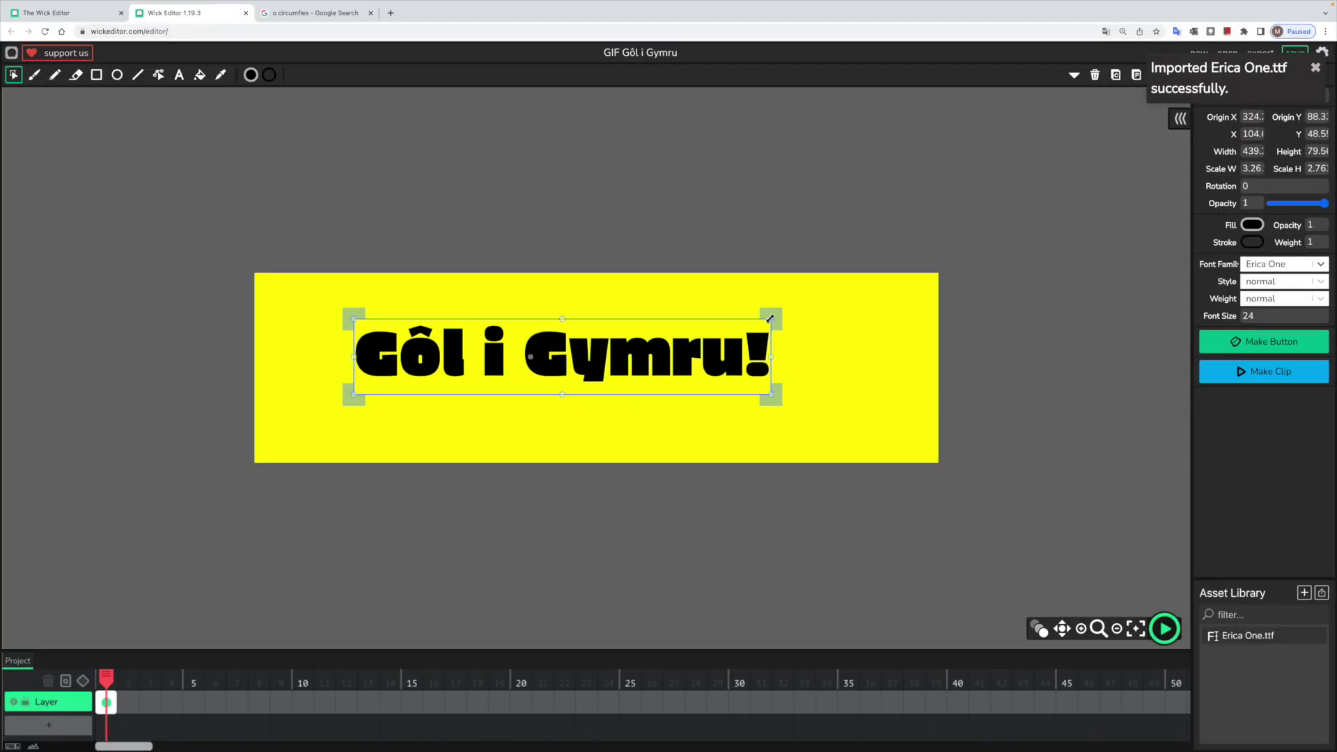
{"action": "left_click_drag", "start_coordinate": [770, 320], "coordinate": [860, 307]}
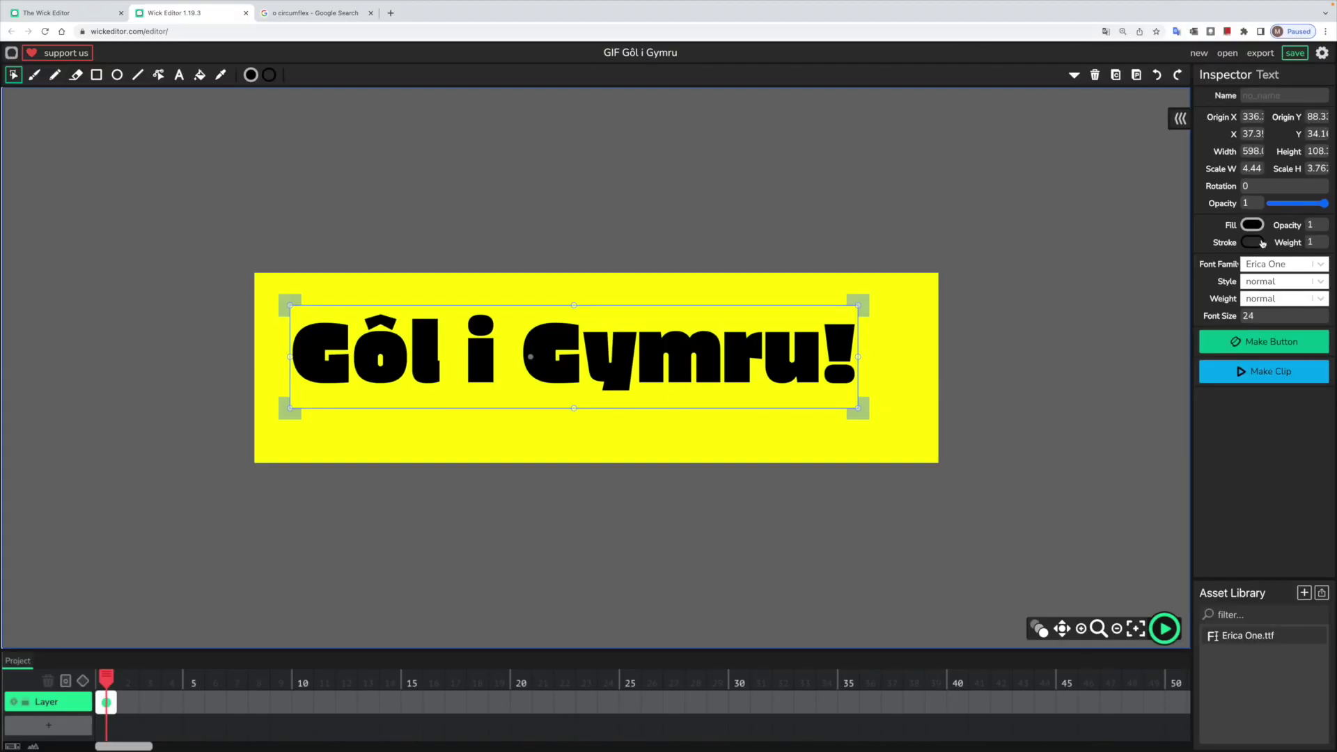
Give the "Gôl i Gymru!" text a white stroke color.
{"action": "left_click", "coordinate": [1262, 243]}
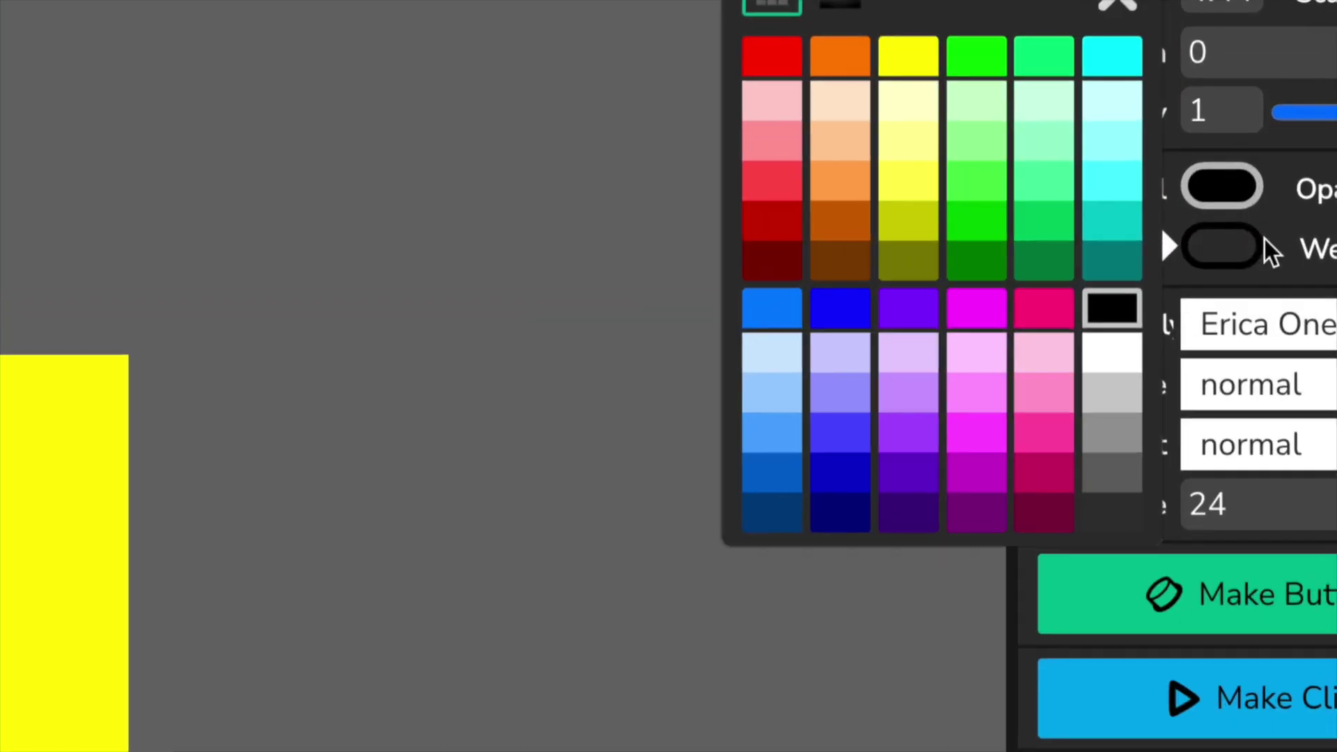
{"action": "left_click", "coordinate": [1217, 272]}
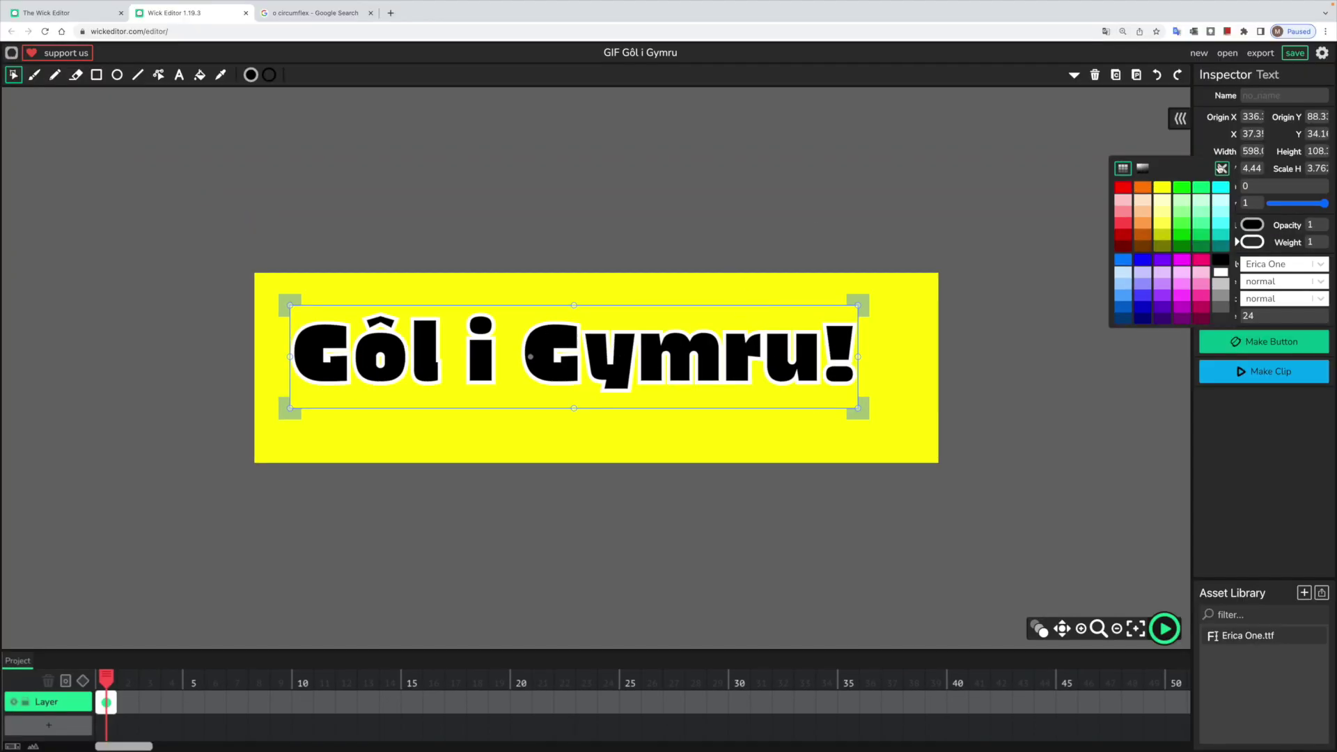
{"action": "left_click", "coordinate": [481, 315]}
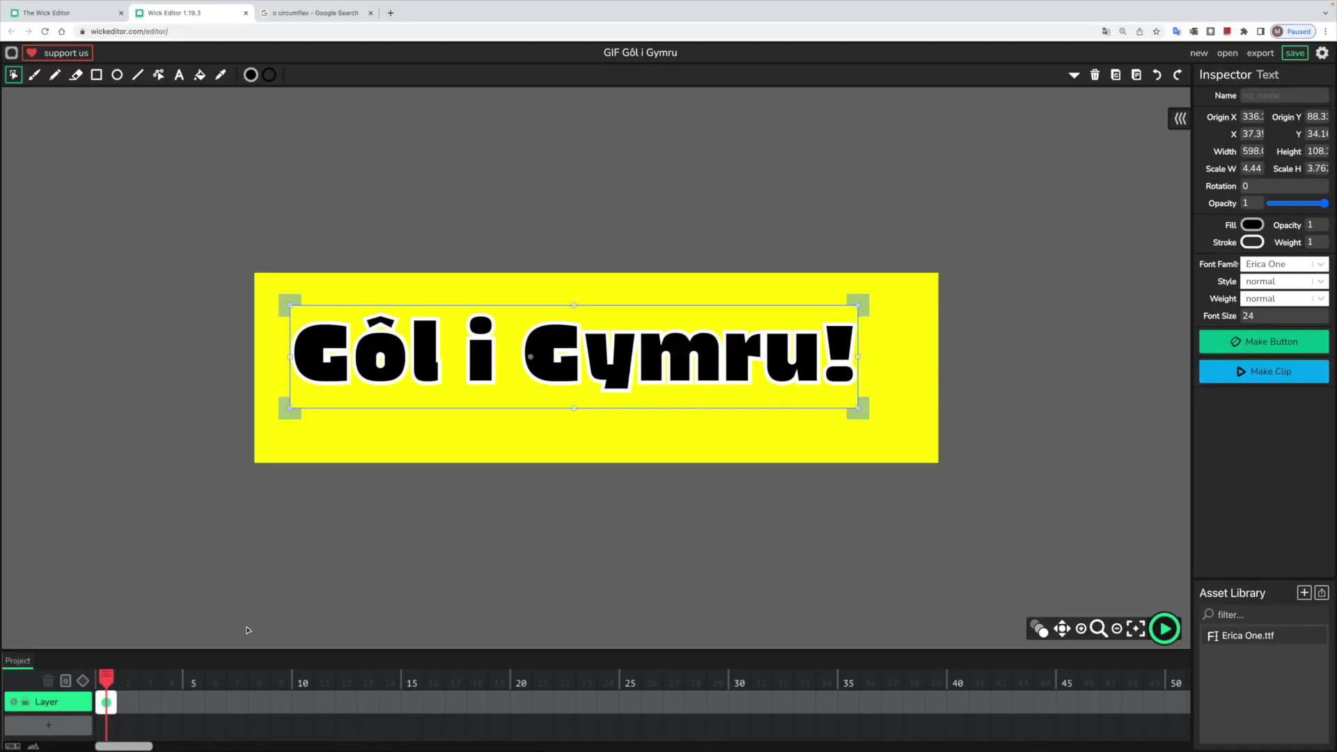
Make the timeline area taller and extend the text layer's first frame to about frame 20.
{"action": "left_click_drag", "start_coordinate": [236, 651], "coordinate": [239, 563]}
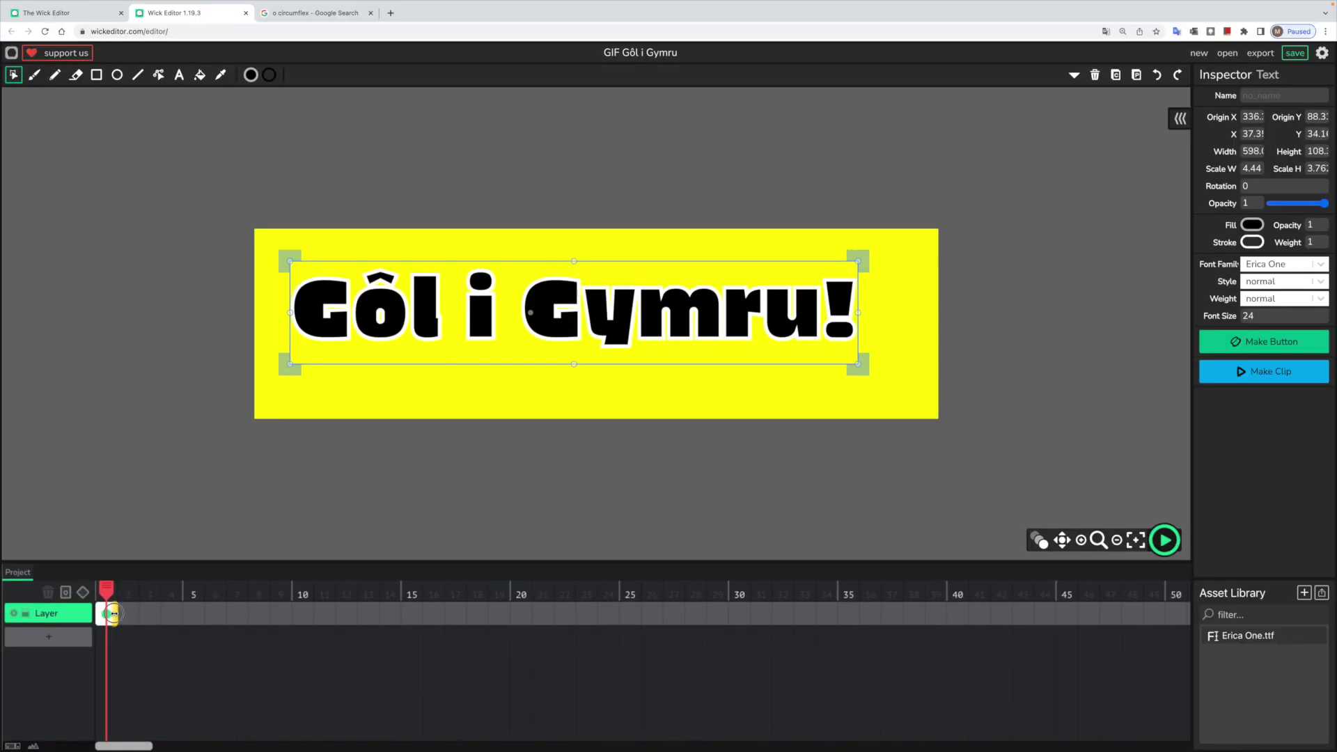
{"action": "left_click_drag", "start_coordinate": [113, 613], "coordinate": [521, 627]}
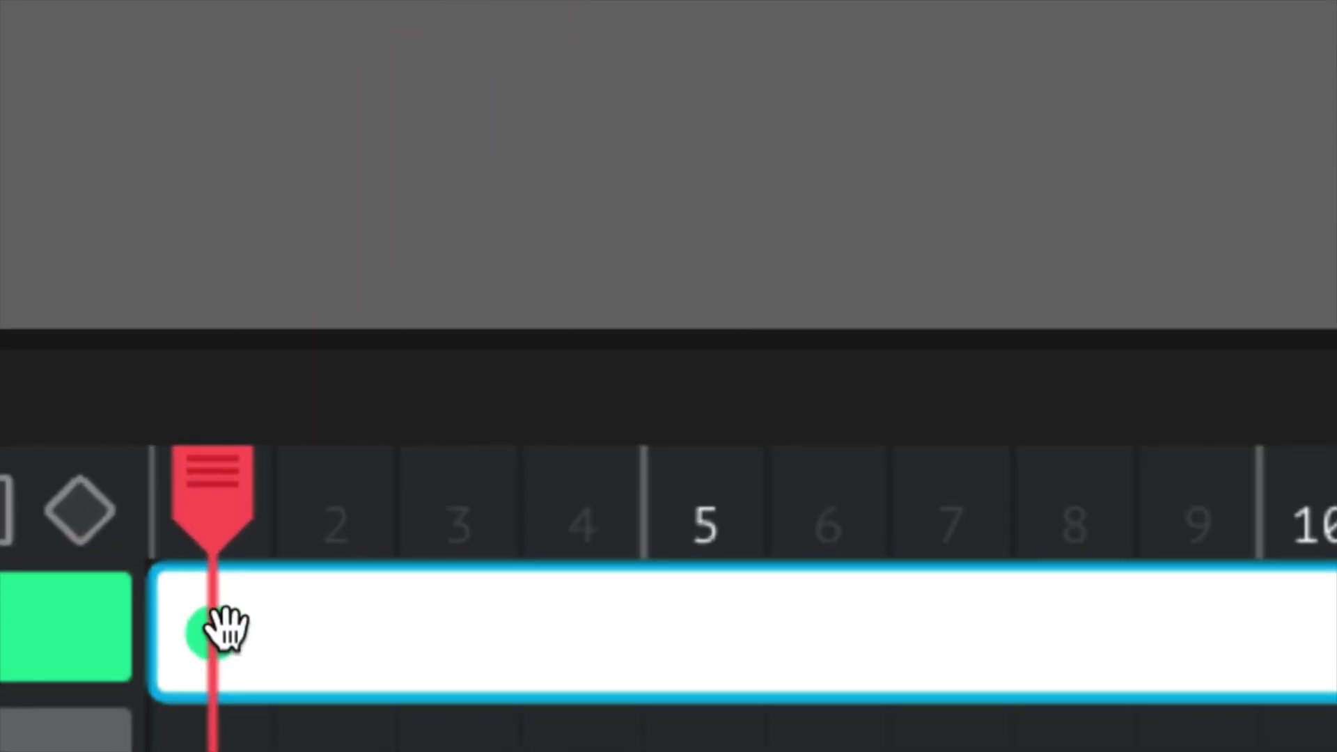
Add tween keyframes to the text layer's frame span at frames 1, 8, 11 and 19.
{"action": "left_click", "coordinate": [82, 521]}
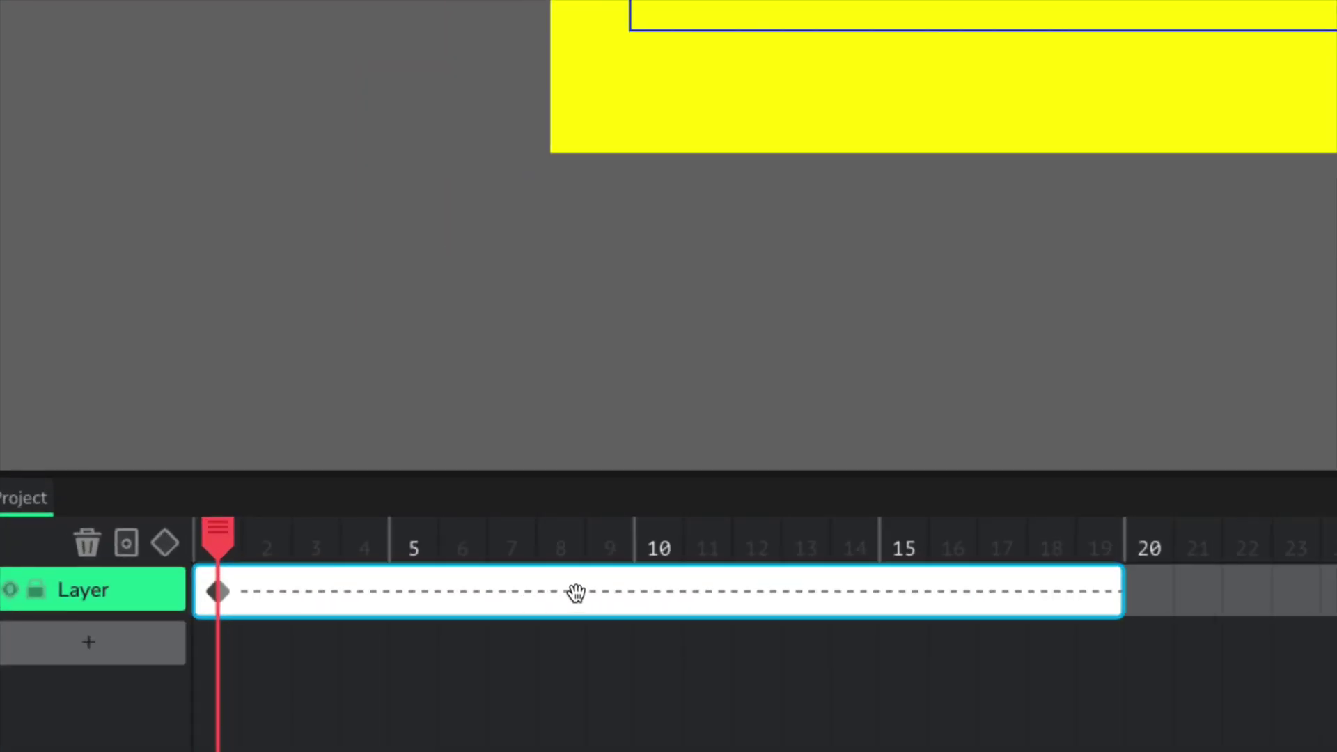
{"action": "left_click", "coordinate": [577, 593]}
{"action": "left_click", "coordinate": [164, 542]}
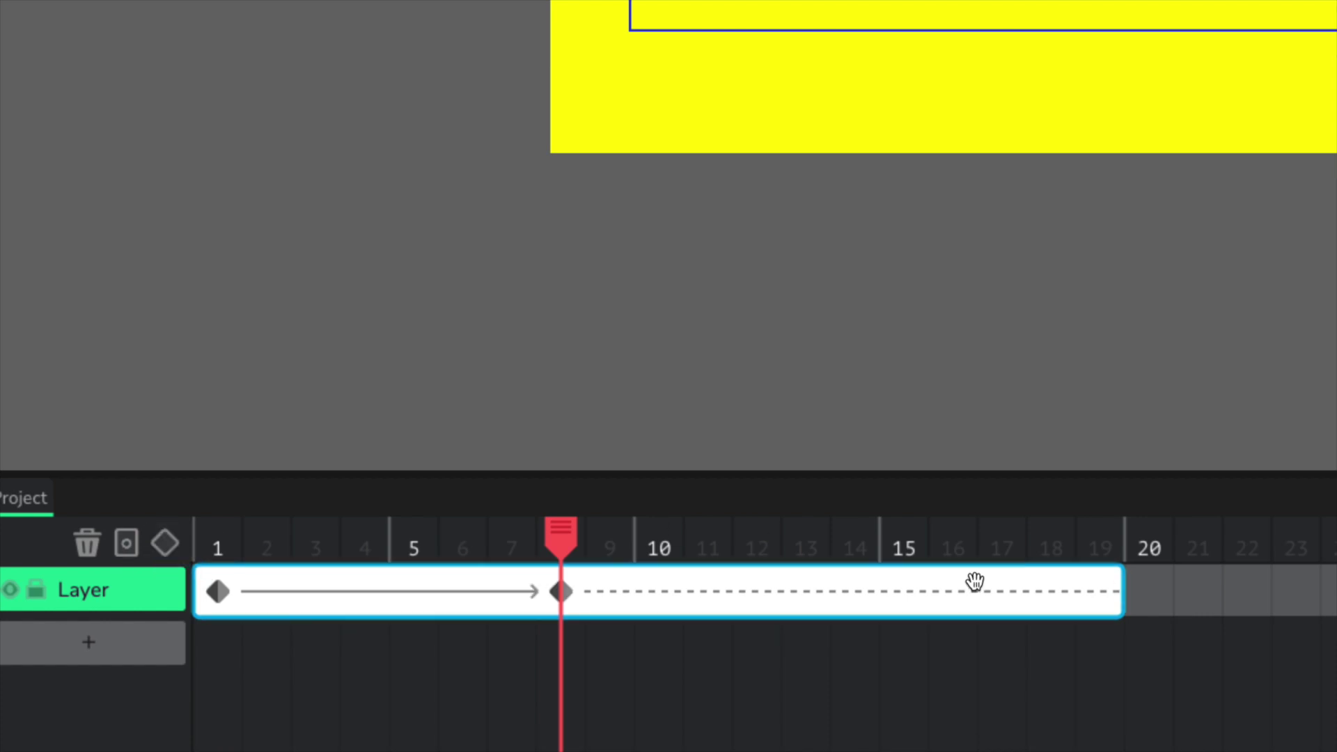
{"action": "left_click", "coordinate": [722, 597]}
{"action": "left_click", "coordinate": [164, 543]}
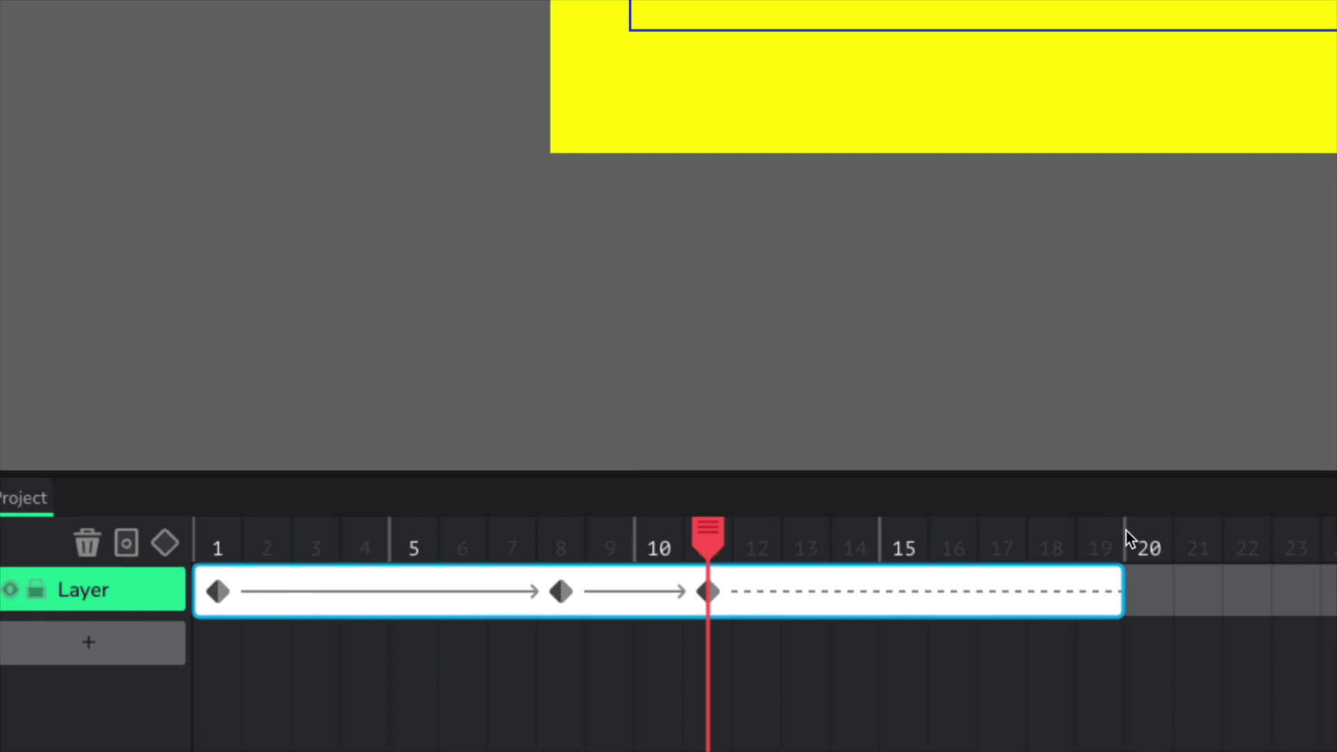
{"action": "left_click", "coordinate": [1097, 591]}
{"action": "left_click", "coordinate": [165, 543]}
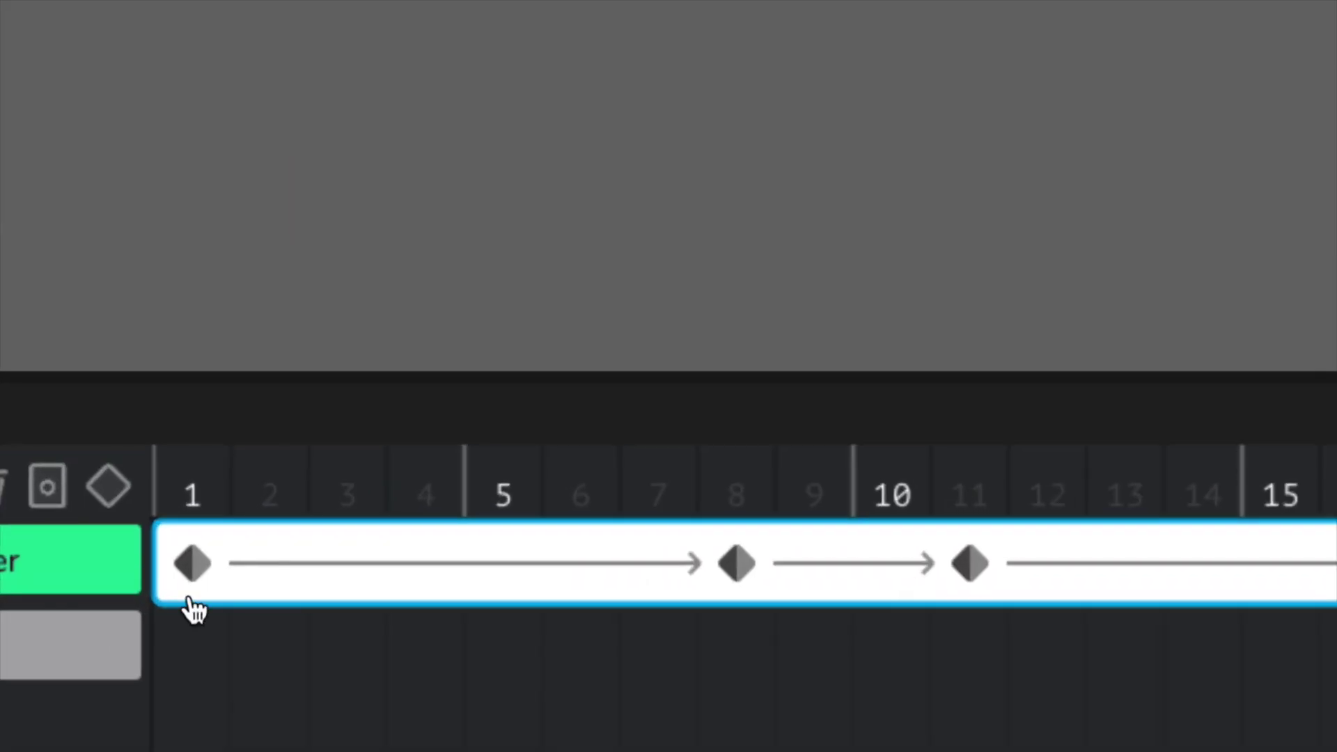
At the frame 1 keyframe, move the "Gôl i Gymru!" text completely off the canvas's left edge, to about X -645.
{"action": "left_click", "coordinate": [193, 564]}
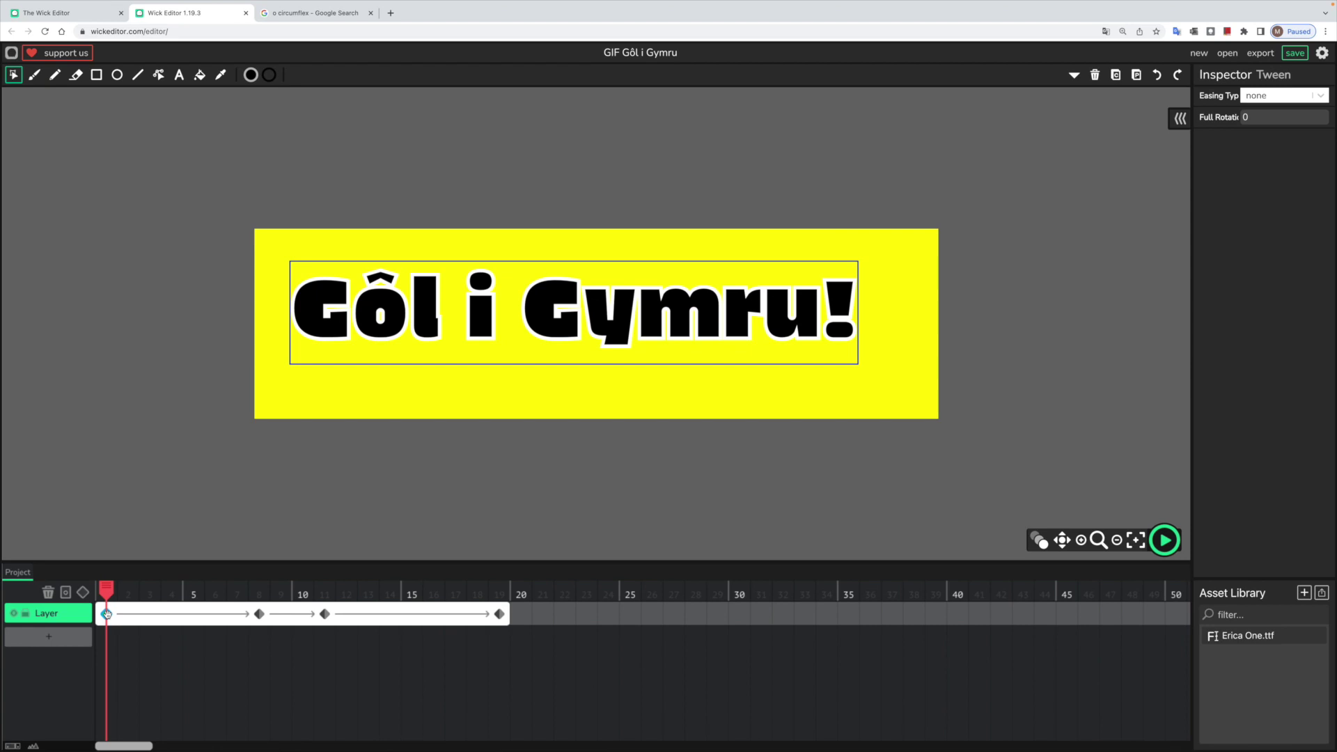
{"action": "scroll", "coordinate": [566, 357], "scroll_direction": "down", "scroll_amount": 3}
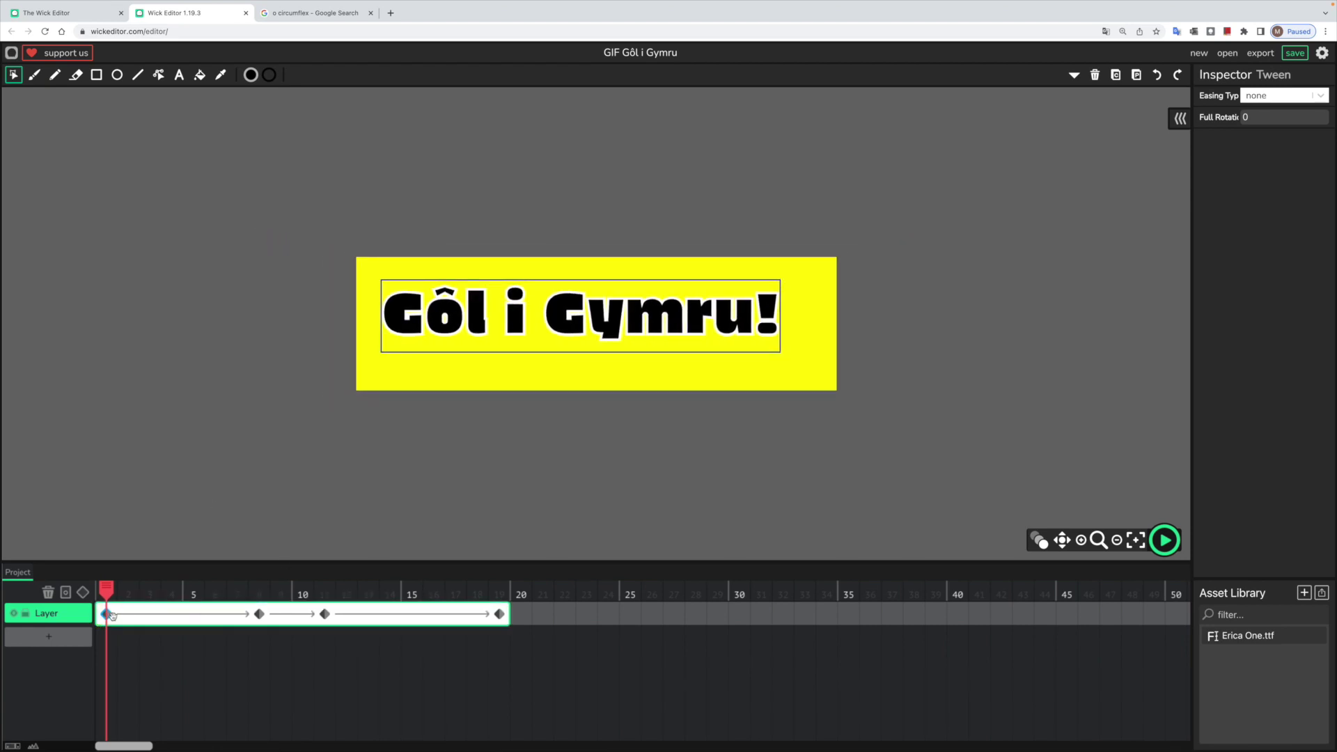
{"action": "left_click_drag", "start_coordinate": [615, 328], "coordinate": [226, 330]}
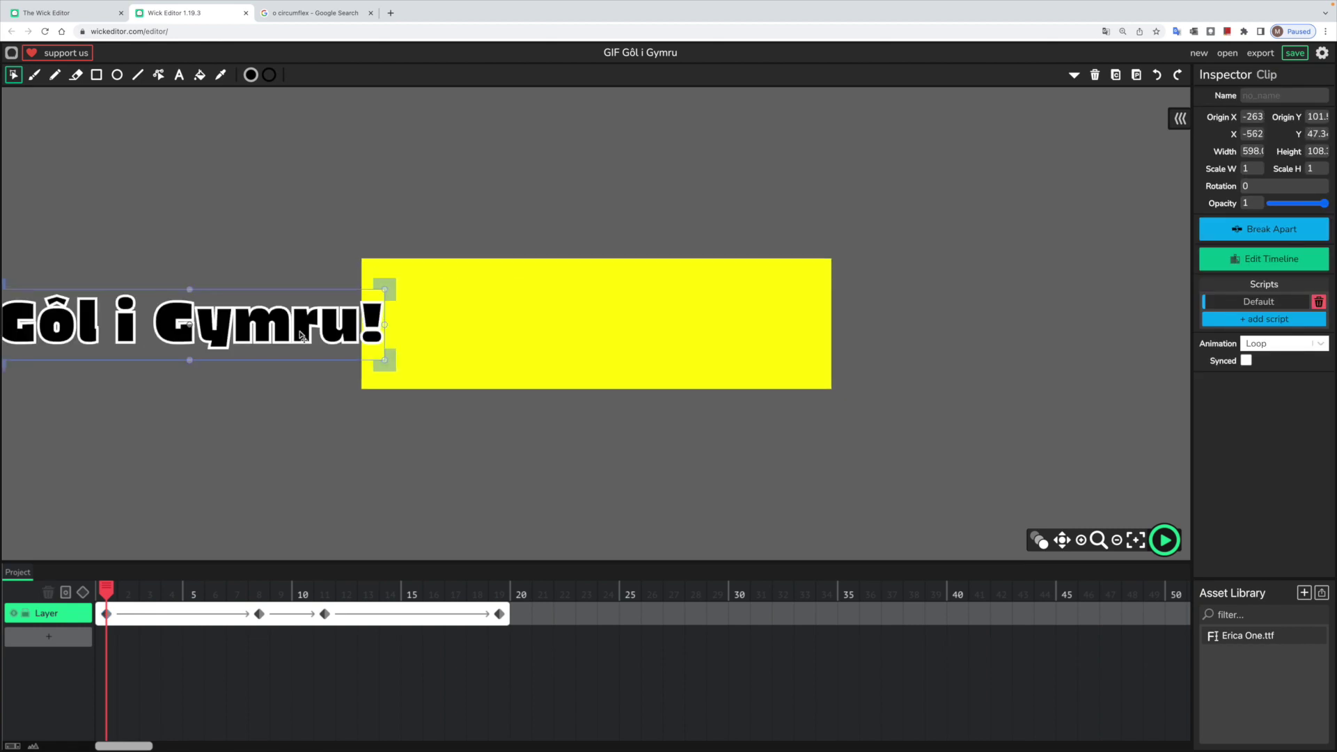
{"action": "left_click_drag", "start_coordinate": [351, 334], "coordinate": [294, 334]}
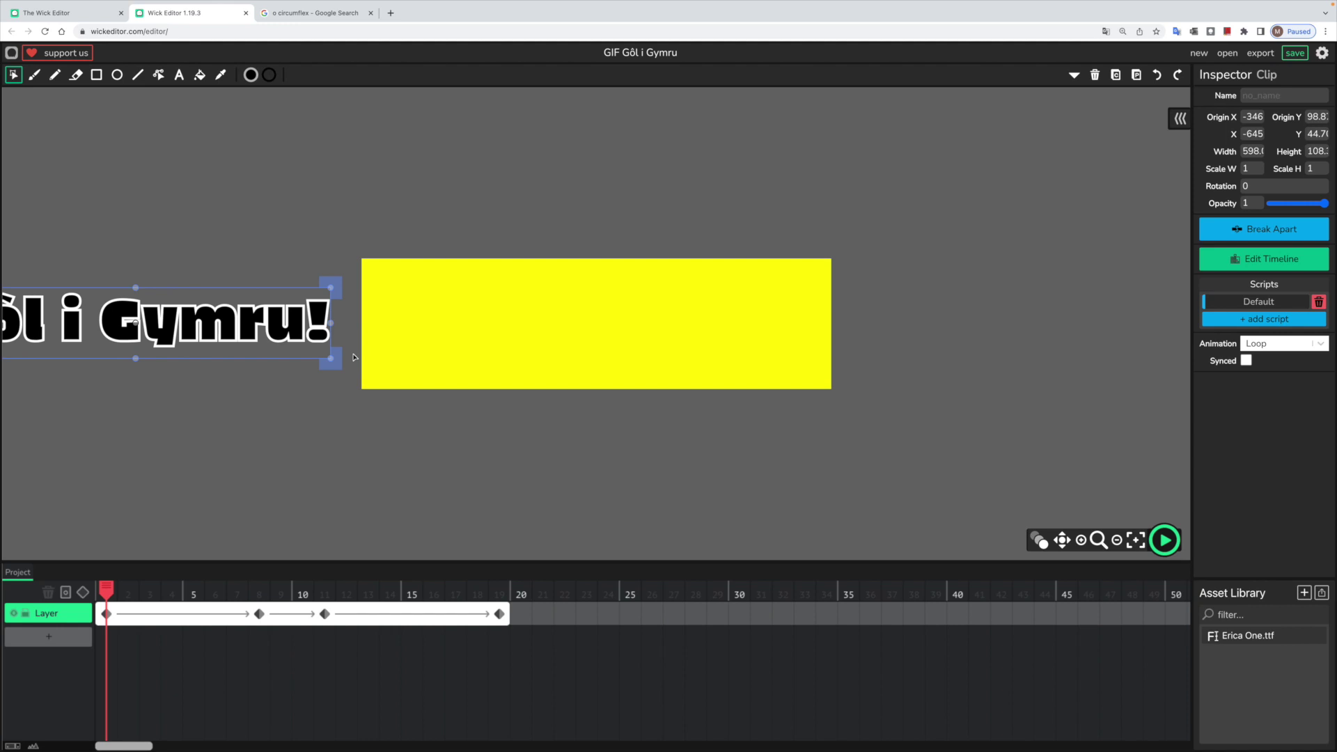
At the frame 8 keyframe, position the "Gôl i Gymru!" text in the middle of the canvas.
{"action": "left_click", "coordinate": [260, 615]}
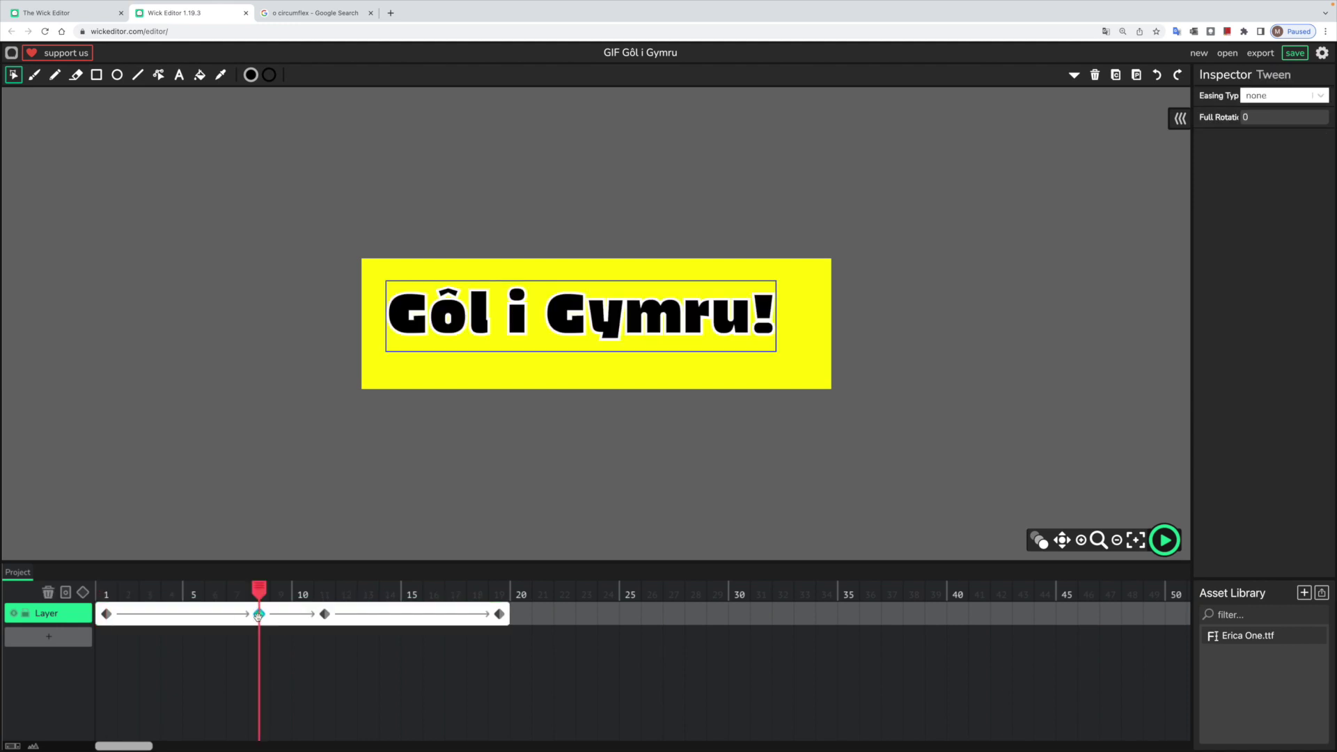
{"action": "left_click", "coordinate": [617, 332]}
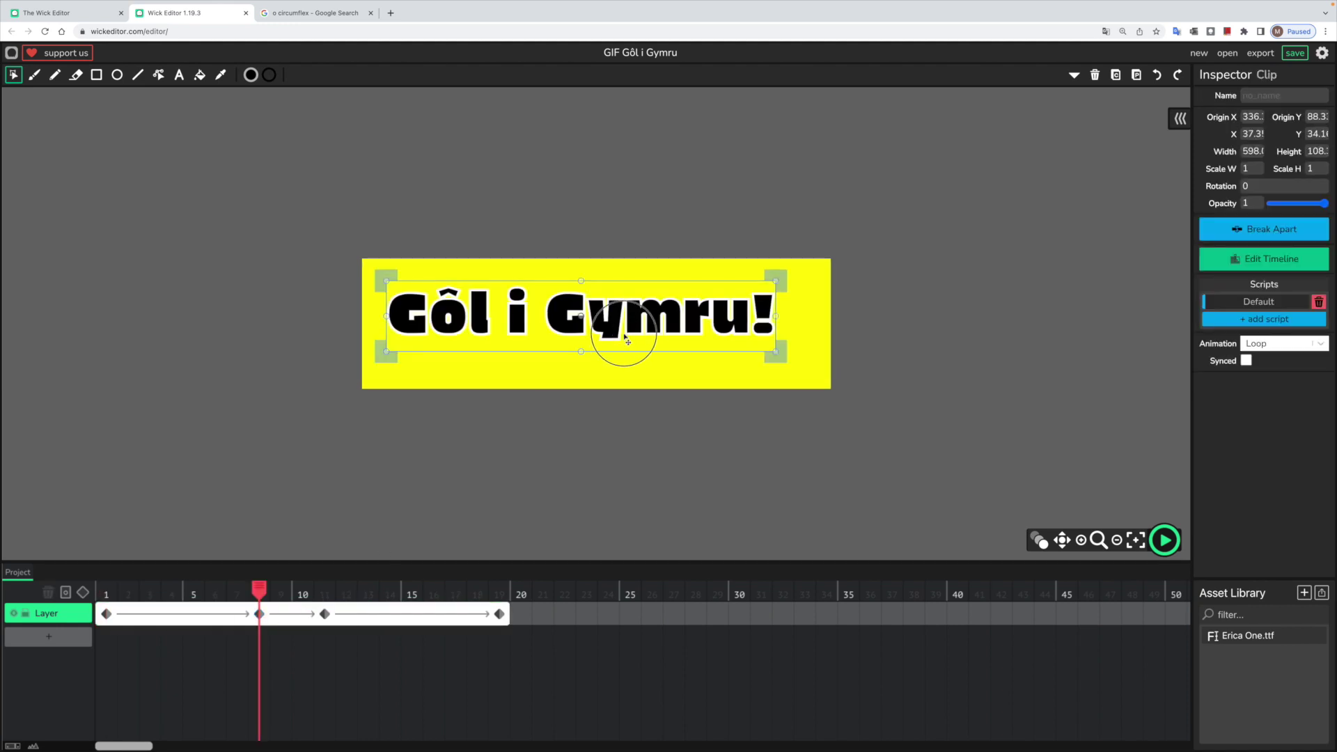
{"action": "left_click_drag", "start_coordinate": [628, 336], "coordinate": [625, 335]}
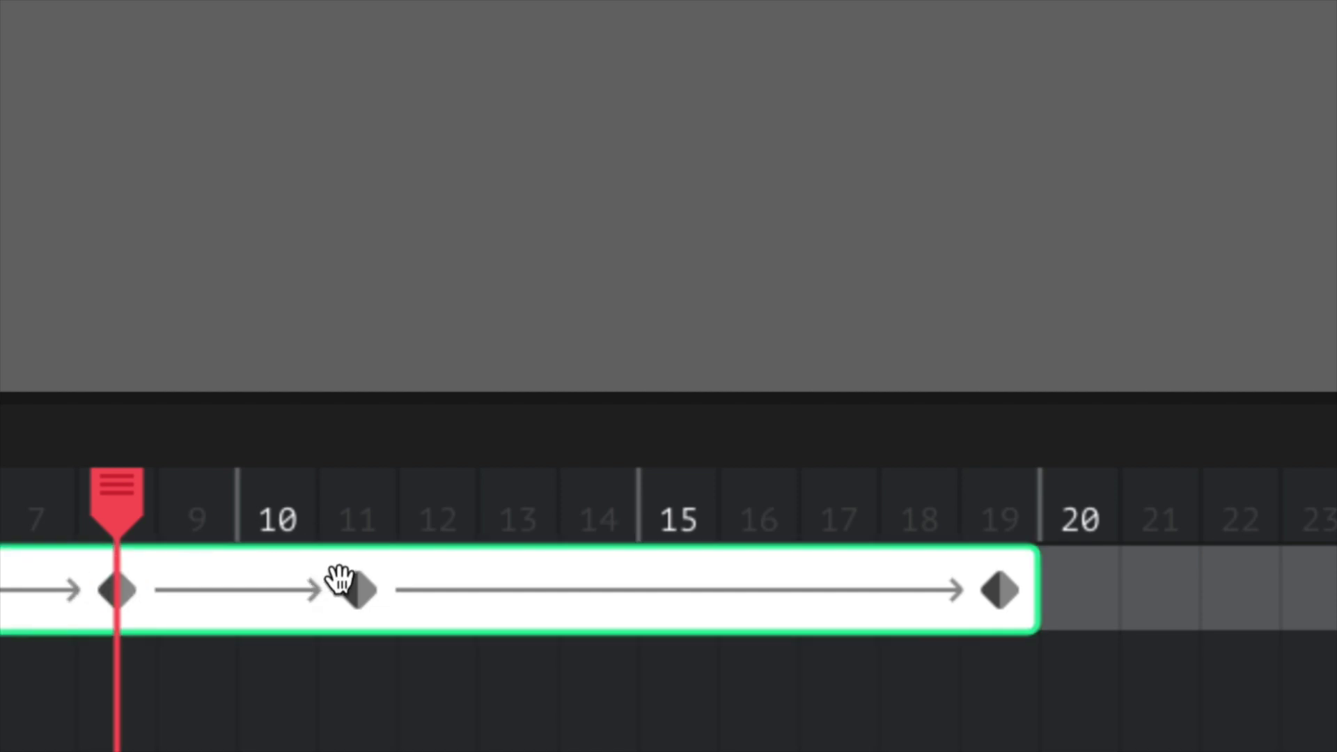
At the frame 11 keyframe, enlarge the text to about 702 px wide, centre it on the canvas and compare with frame 8.
{"action": "left_click", "coordinate": [356, 591]}
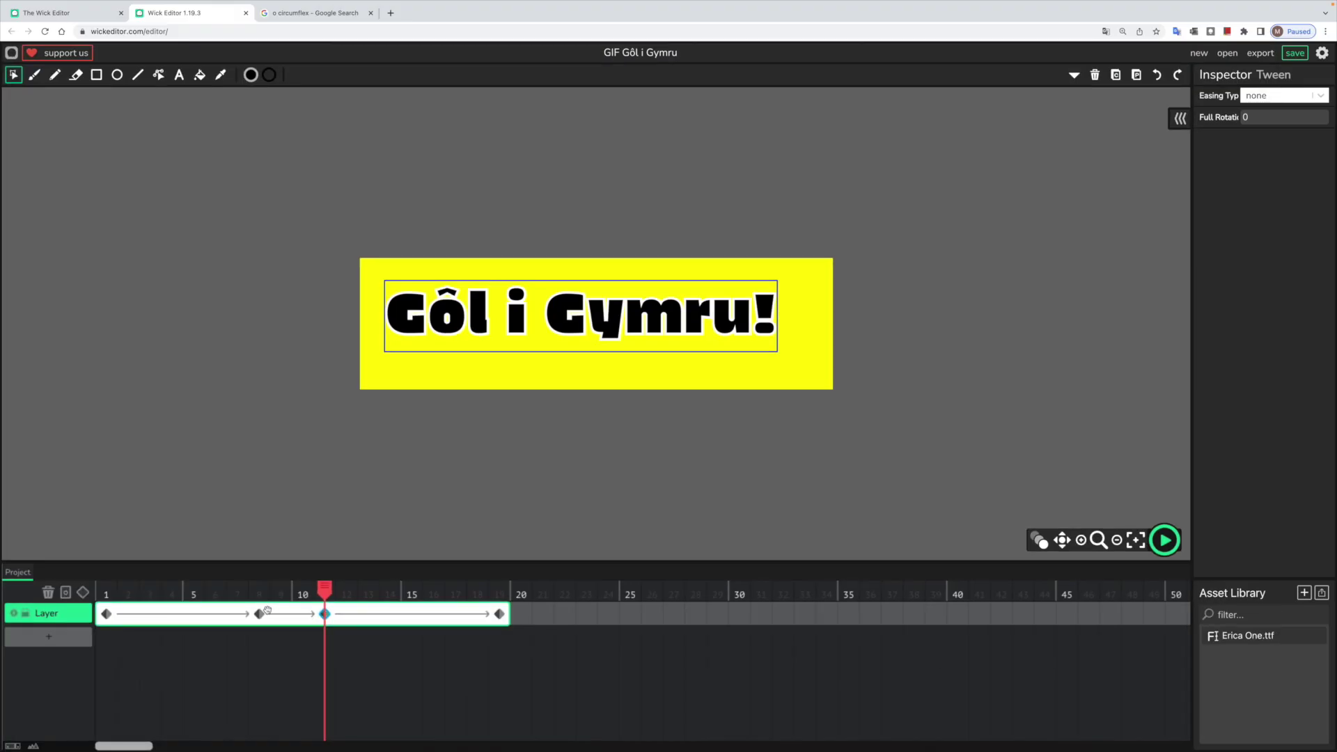
{"action": "left_click", "coordinate": [258, 613]}
{"action": "left_click", "coordinate": [323, 615]}
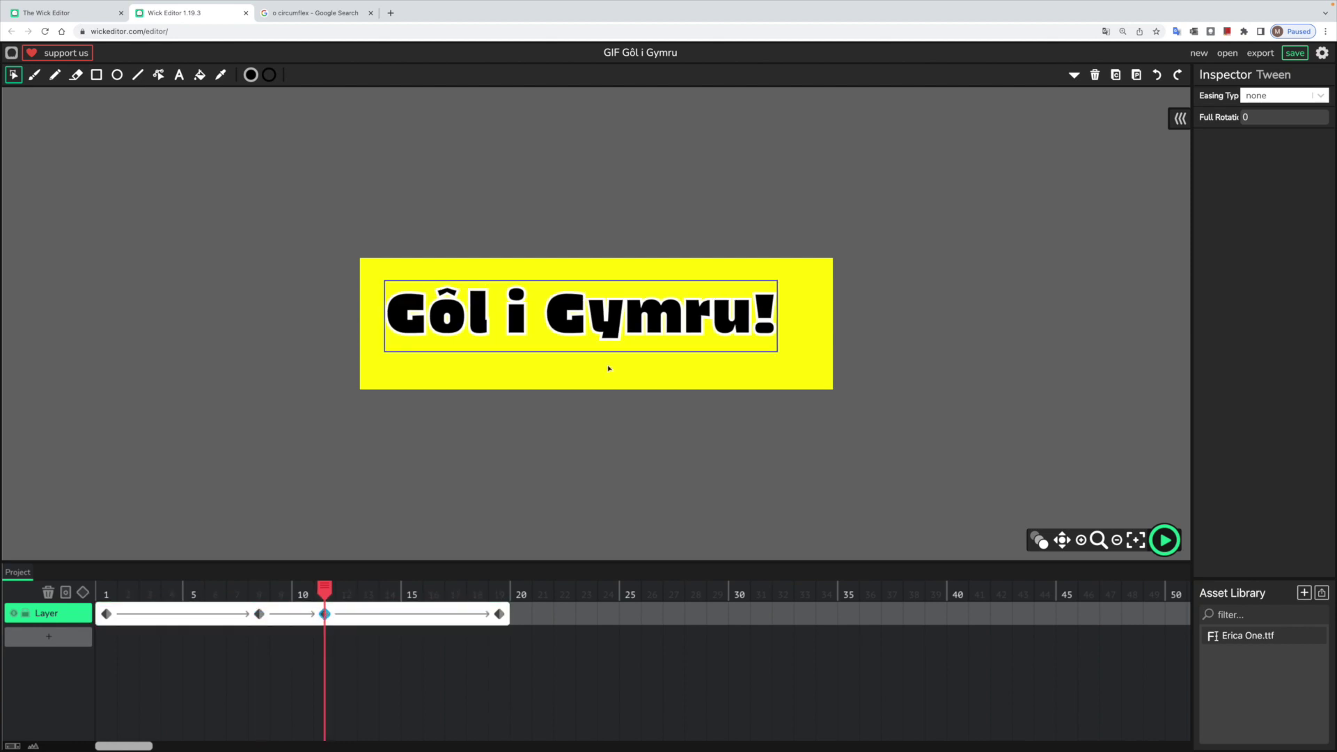
{"action": "left_click", "coordinate": [610, 333]}
{"action": "left_click_drag", "start_coordinate": [775, 351], "coordinate": [812, 358]}
{"action": "left_click_drag", "start_coordinate": [656, 316], "coordinate": [675, 326]}
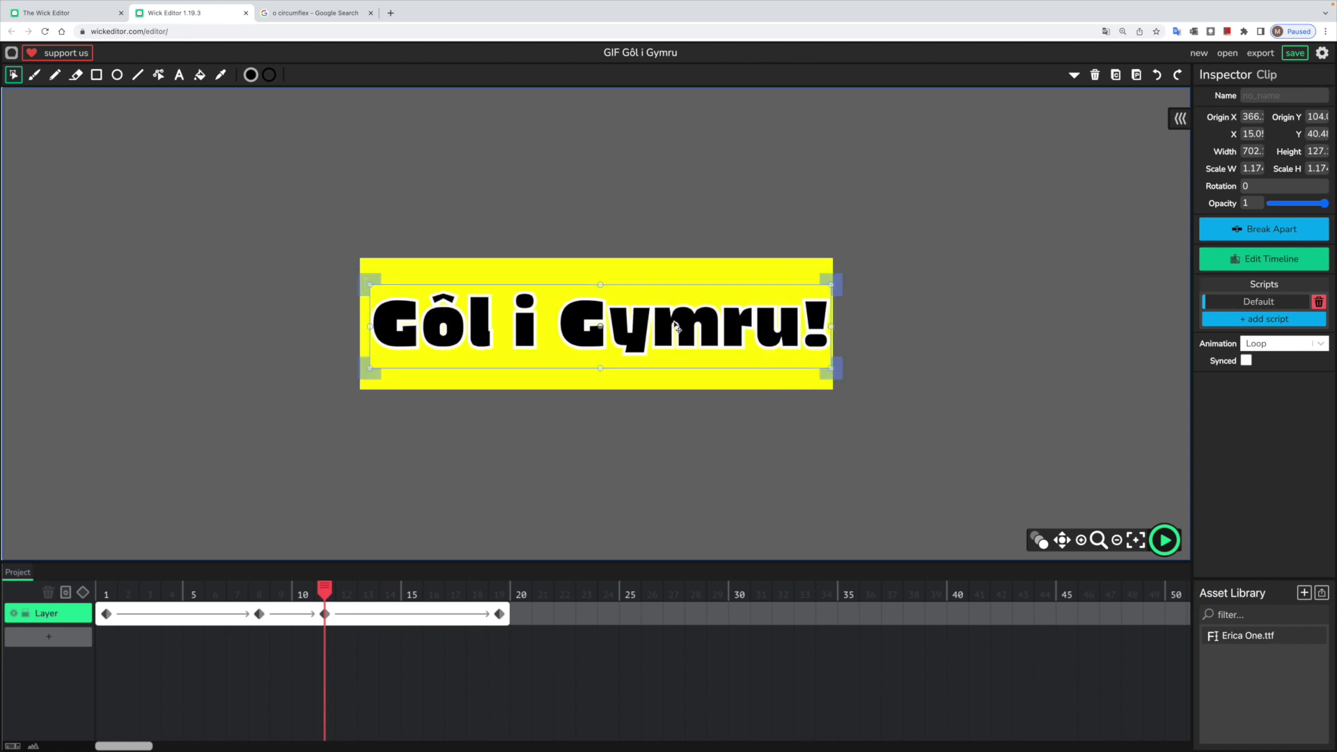
{"action": "left_click_drag", "start_coordinate": [259, 592], "coordinate": [324, 596]}
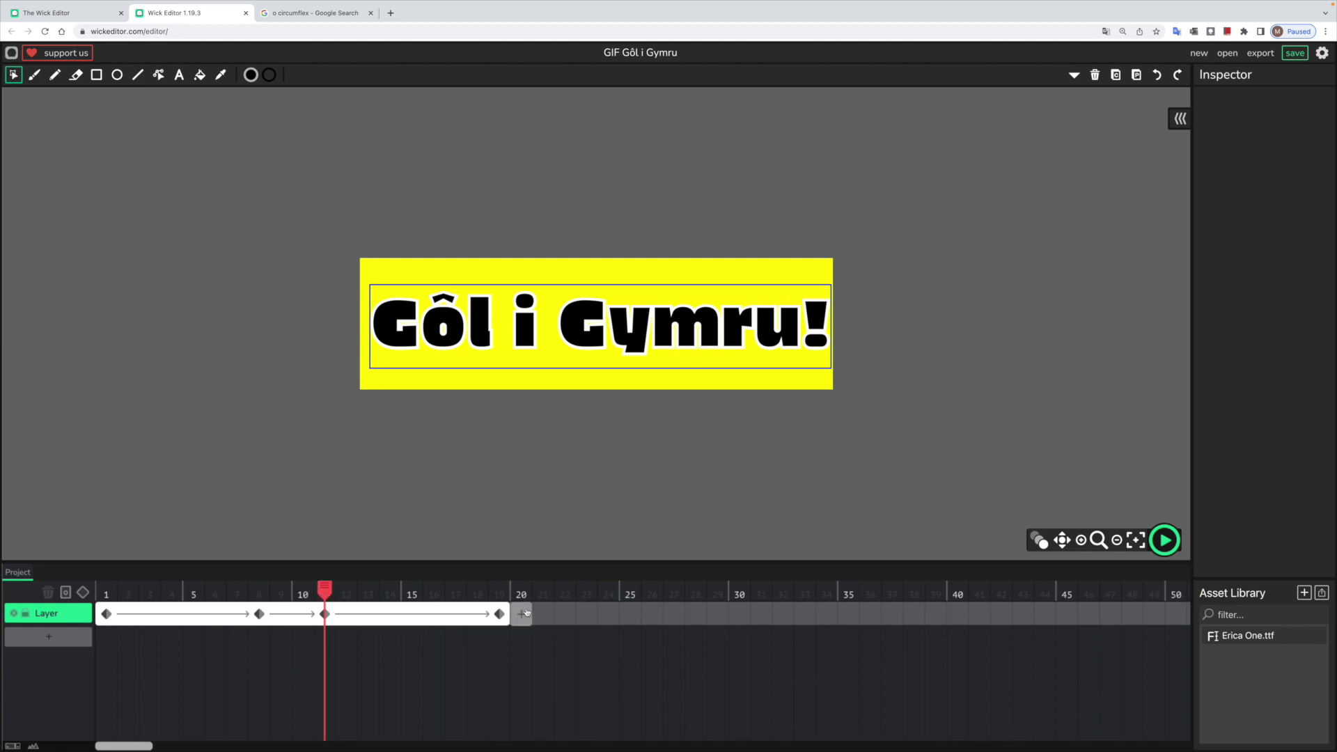
At the frame 19 keyframe, move the text off the canvas's right edge to about X 777 and preview the animation.
{"action": "left_click", "coordinate": [498, 615]}
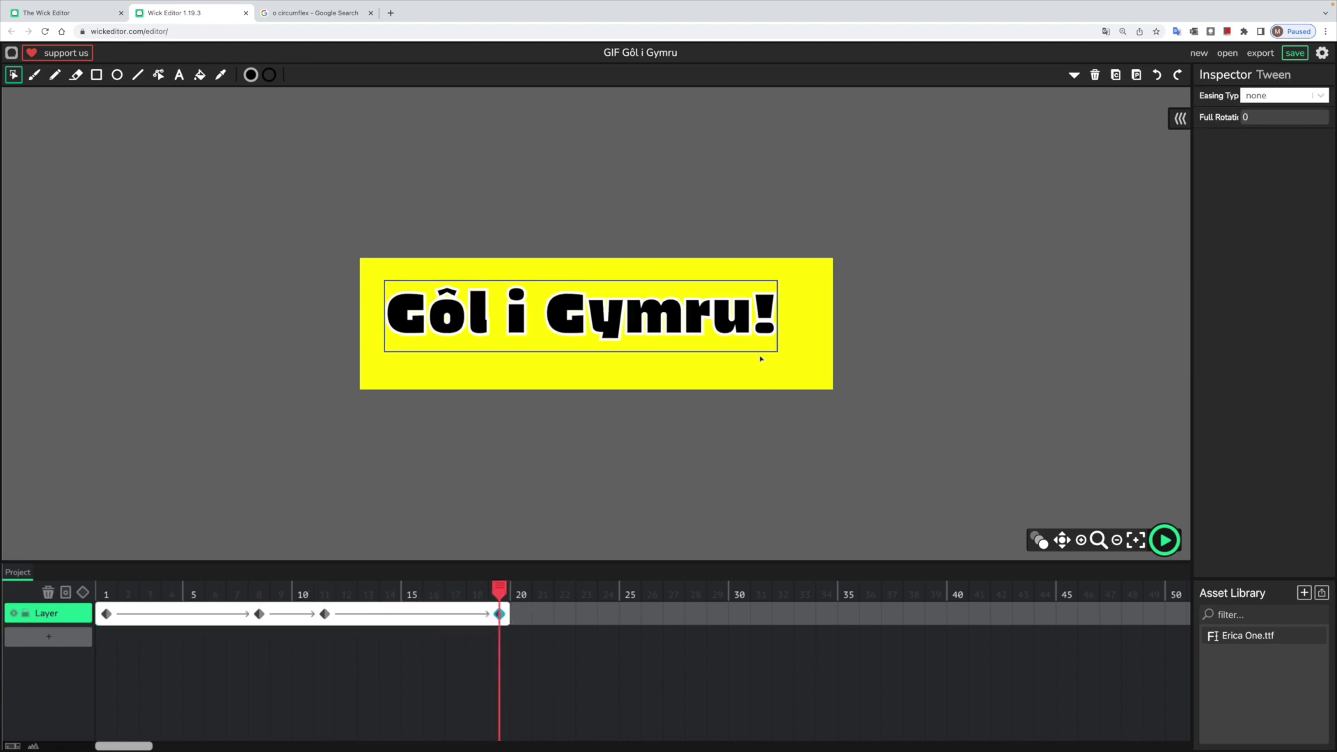
{"action": "left_click_drag", "start_coordinate": [655, 316], "coordinate": [1143, 321]}
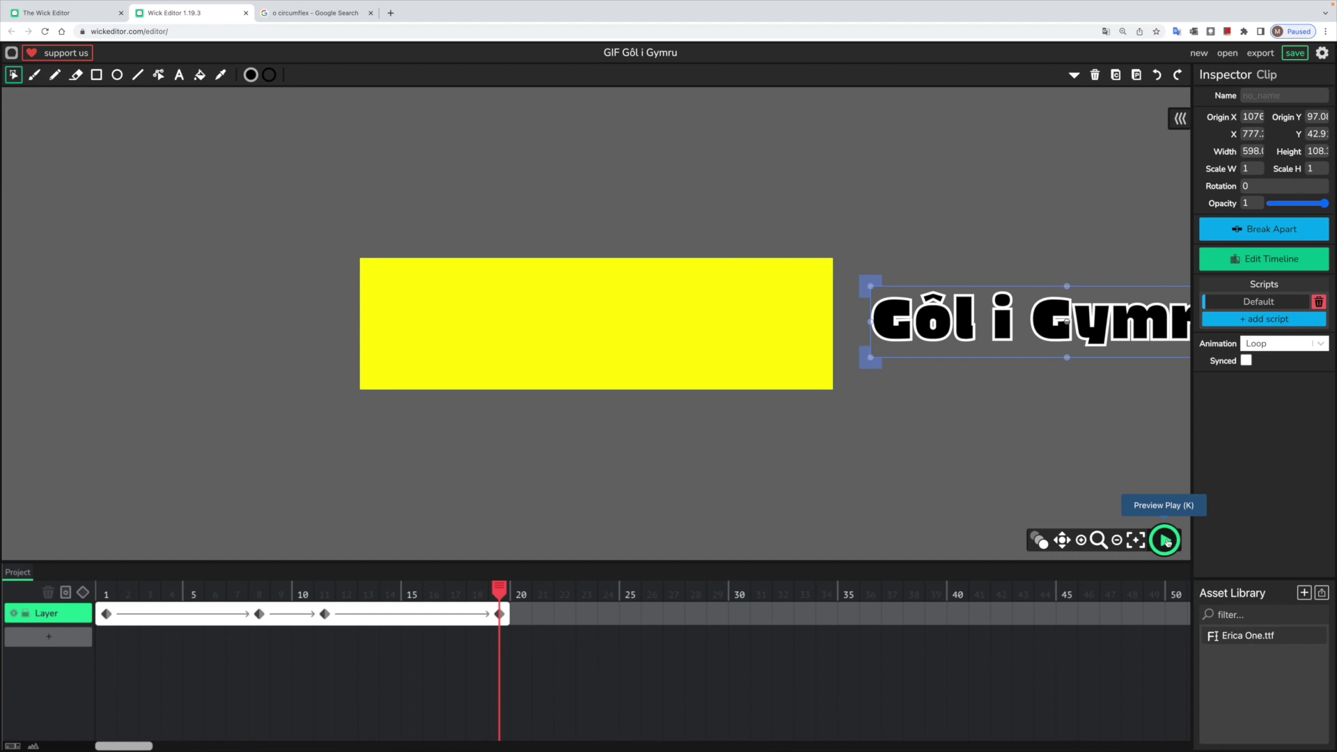
{"action": "left_click", "coordinate": [1165, 541]}
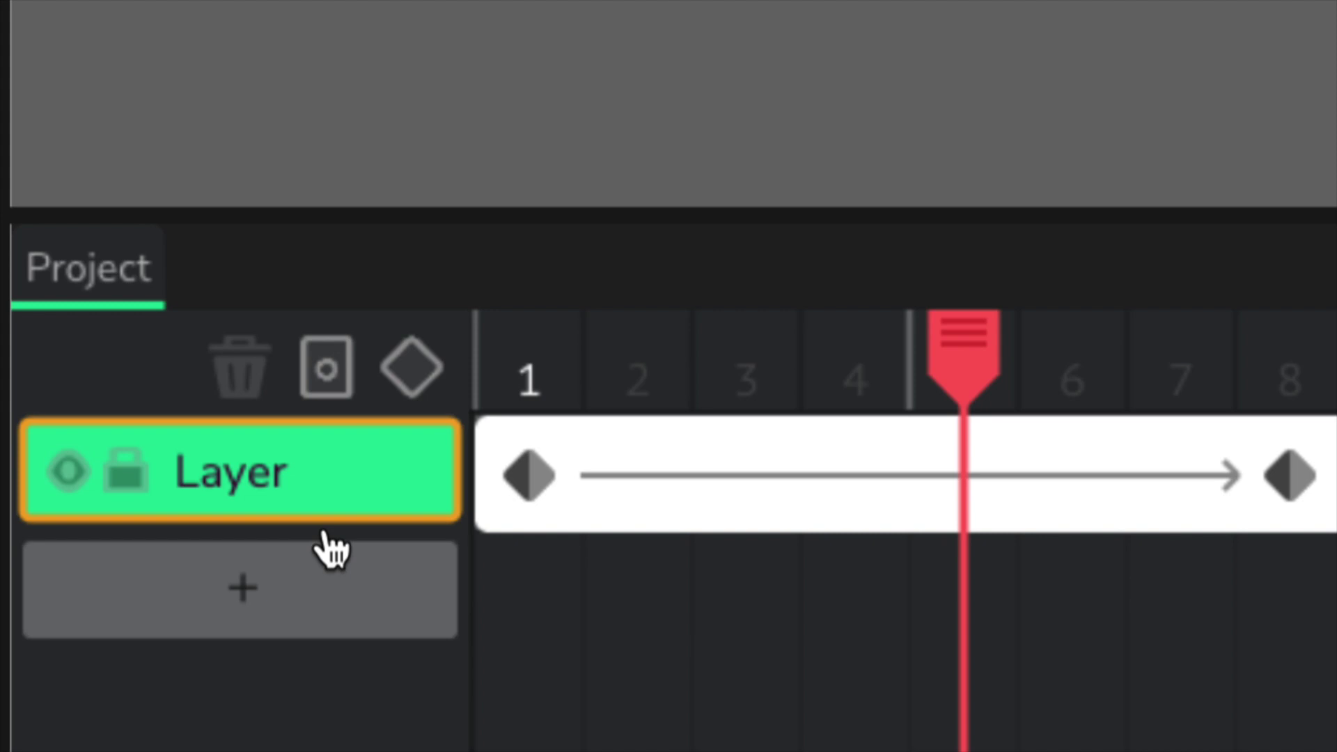
Add a second layer below the text layer and rename the text layer "Testun".
{"action": "left_click", "coordinate": [247, 578]}
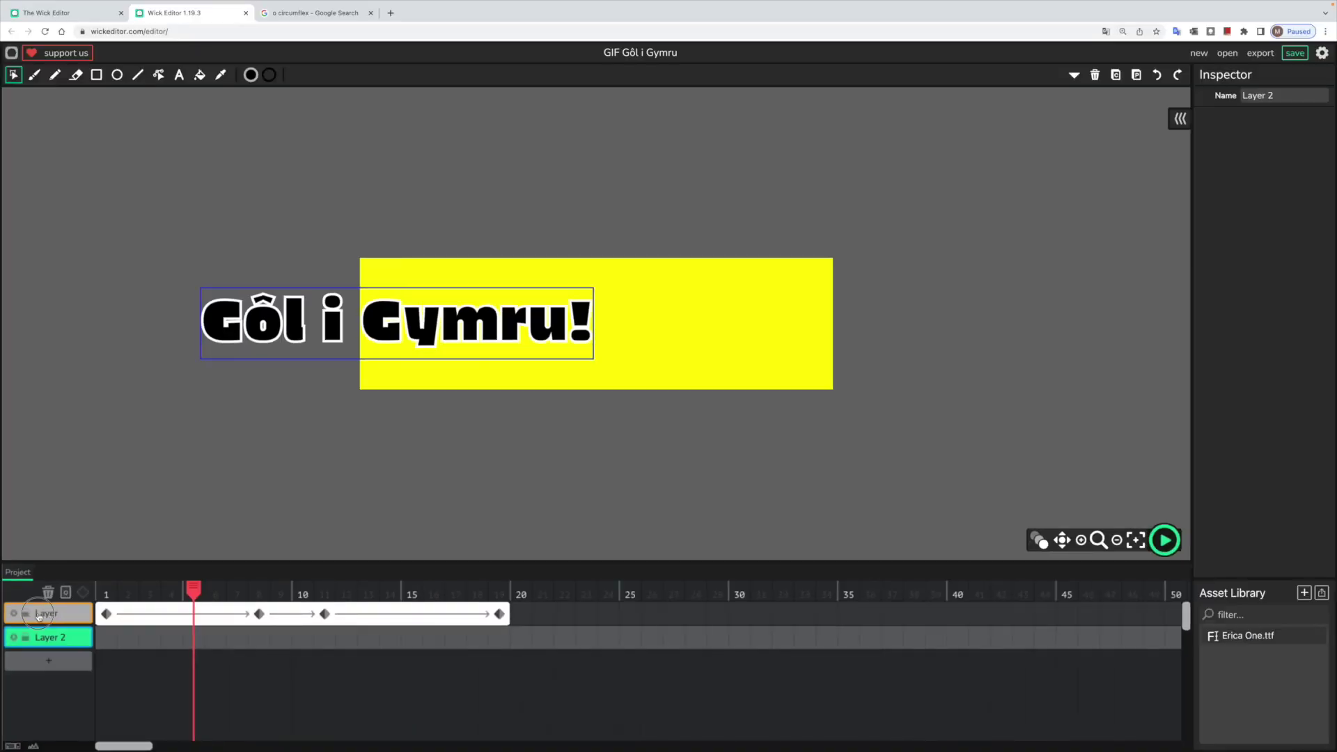
{"action": "left_click", "coordinate": [38, 616]}
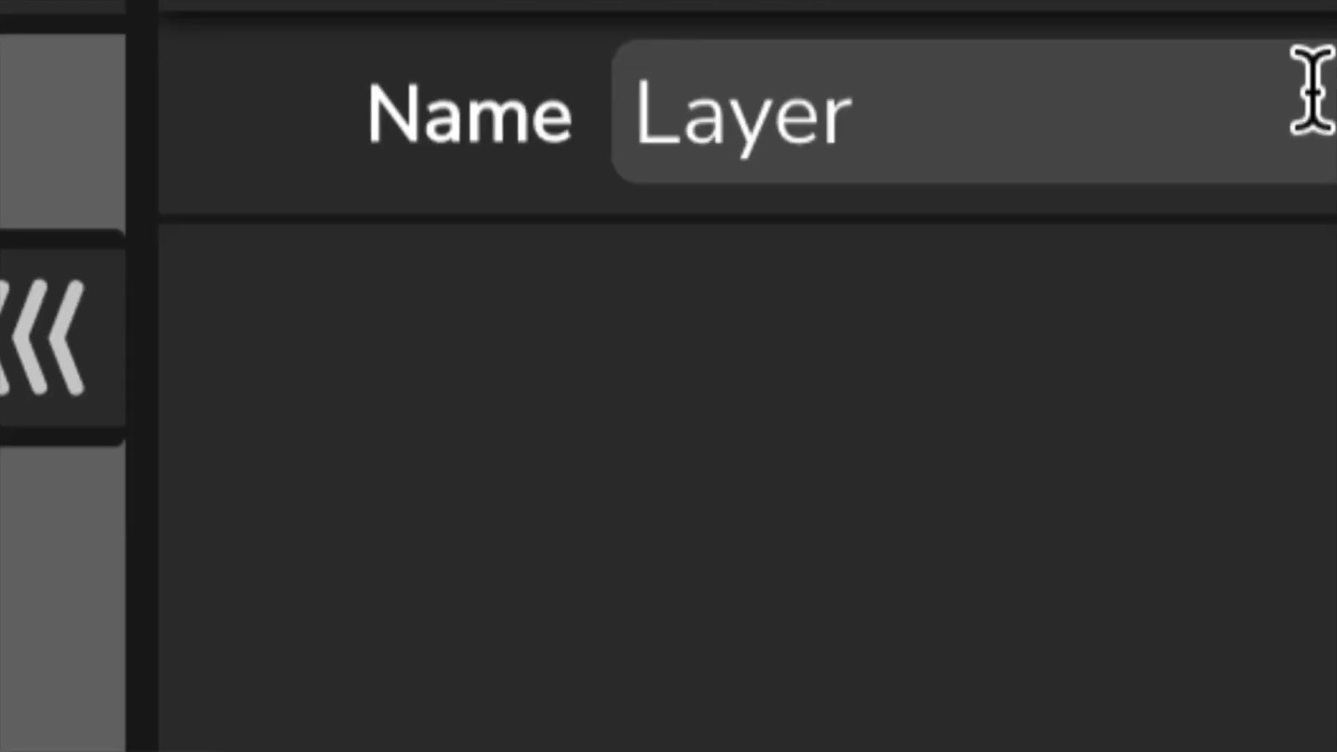
{"action": "left_click", "coordinate": [1280, 94]}
{"action": "double_click", "coordinate": [1279, 94]}
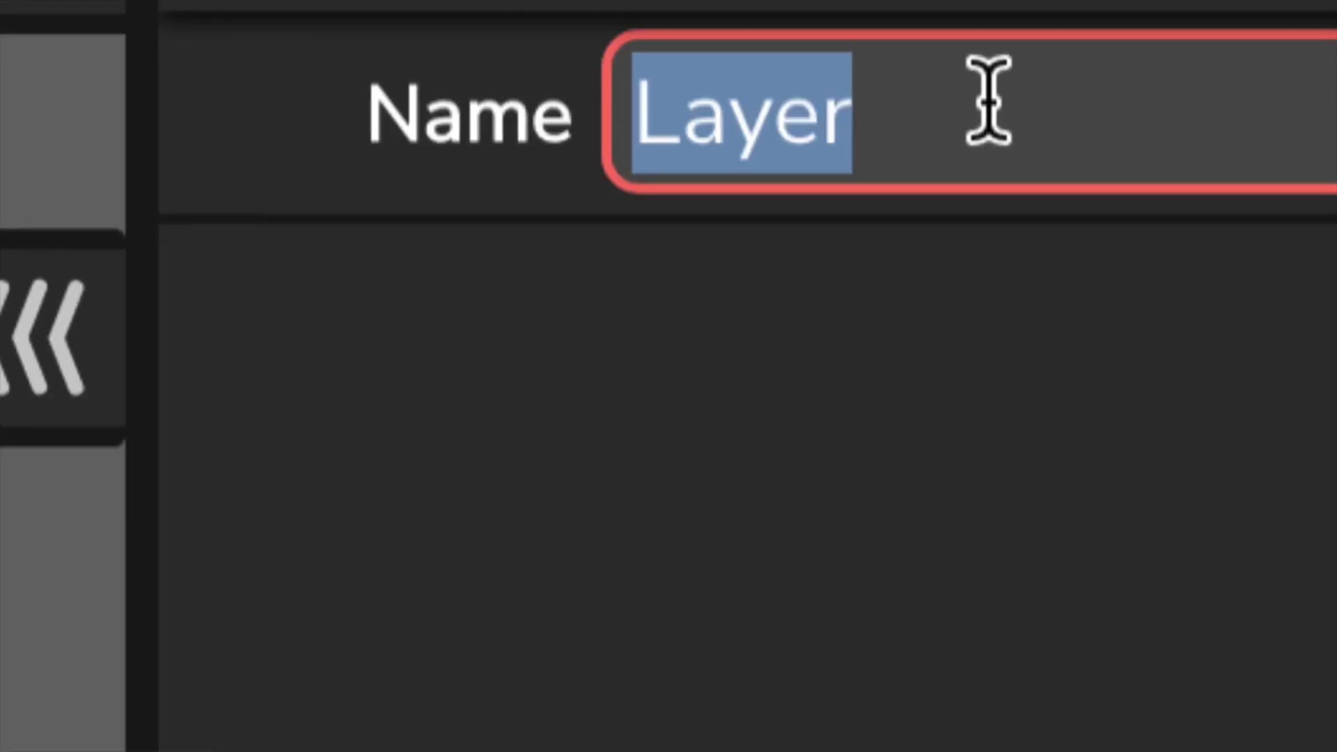
{"action": "type", "text": "Testun"}
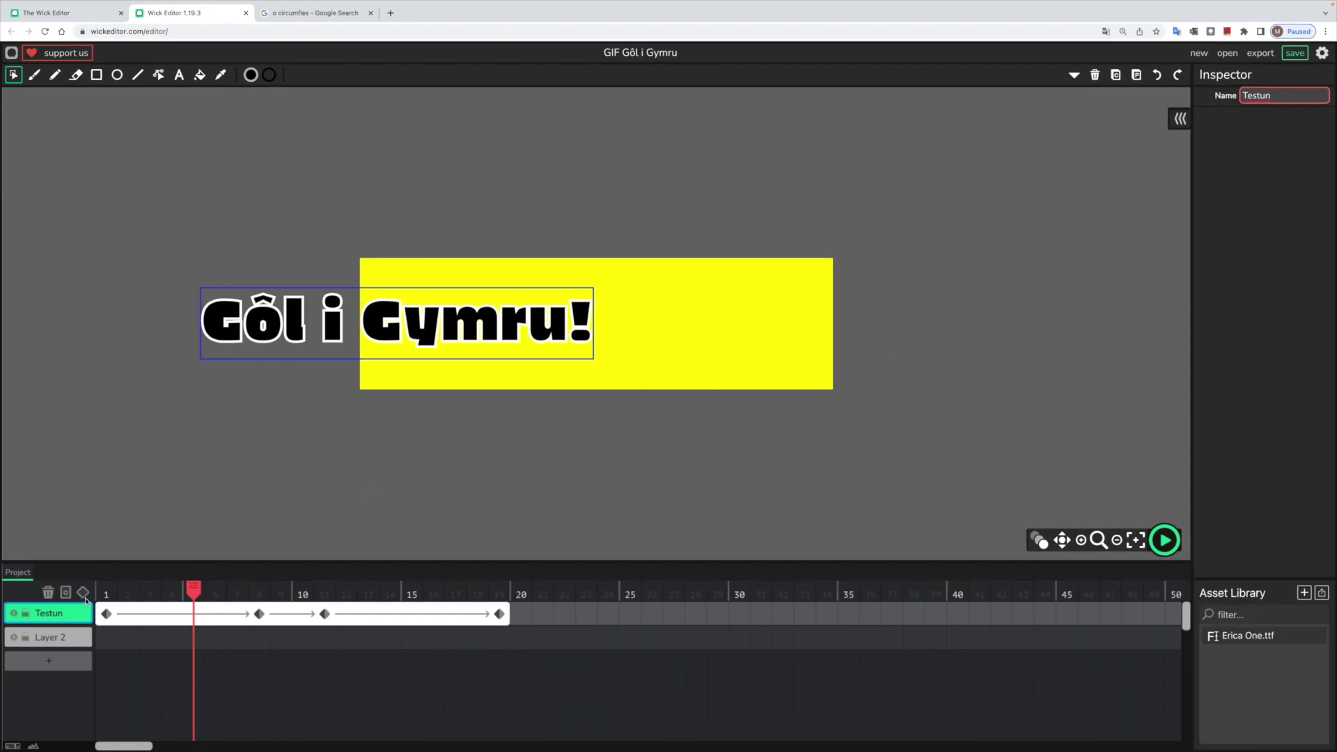
Rename Layer 2 as "Addurn 1" and add an empty frame to it at frame 1.
{"action": "left_click", "coordinate": [40, 637]}
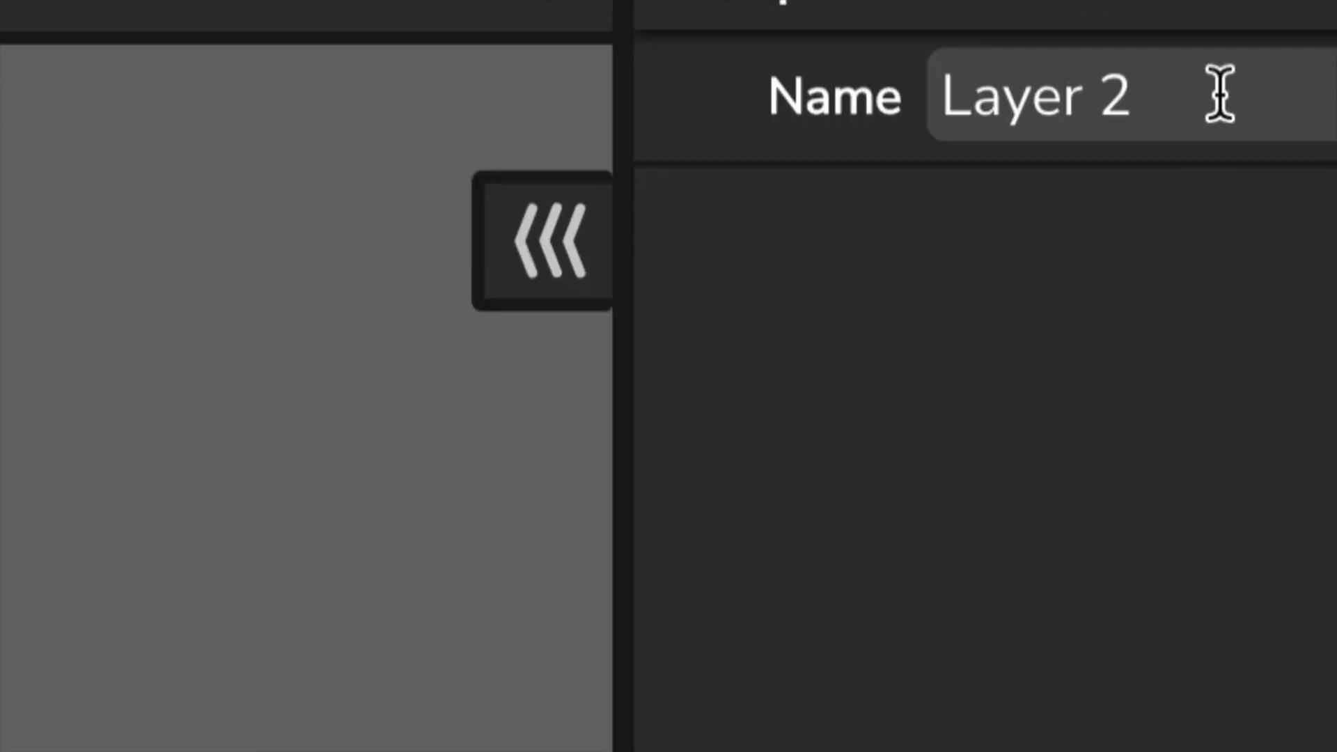
{"action": "triple_click", "coordinate": [1294, 94]}
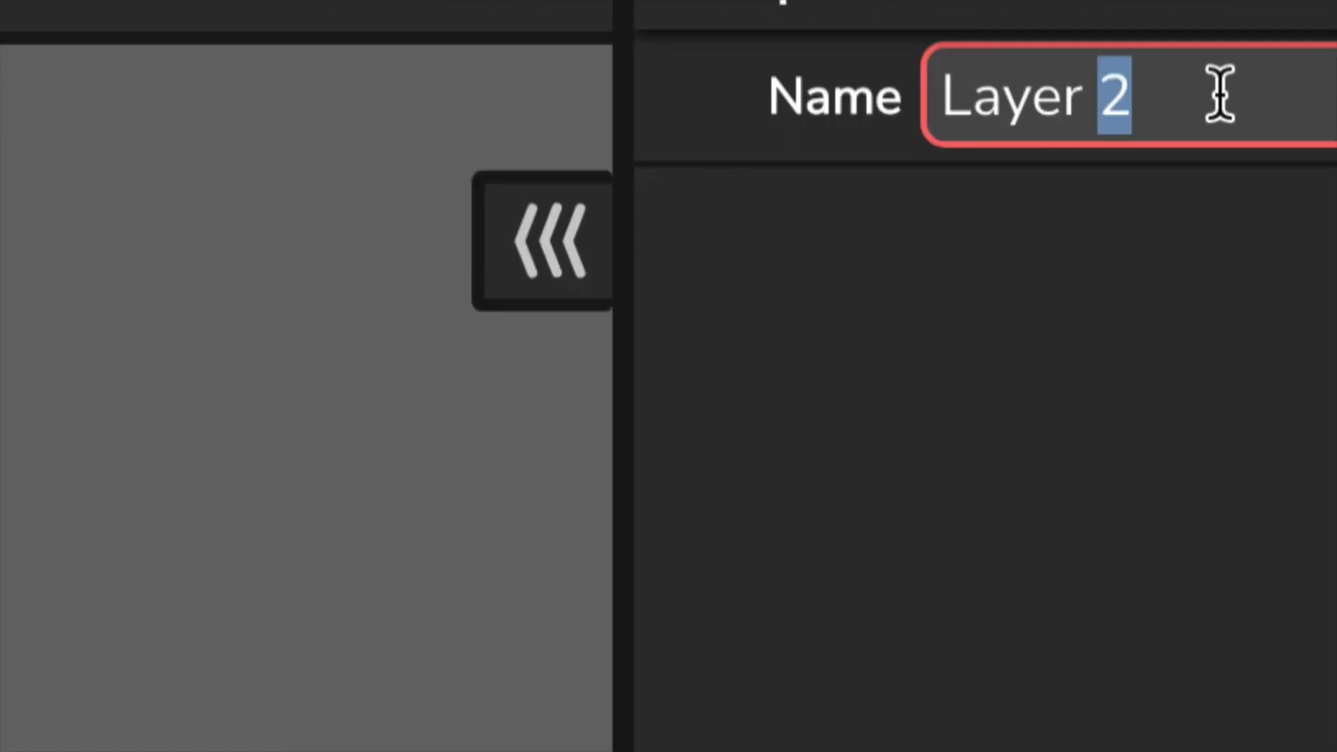
{"action": "type", "text": "Addurn 1"}
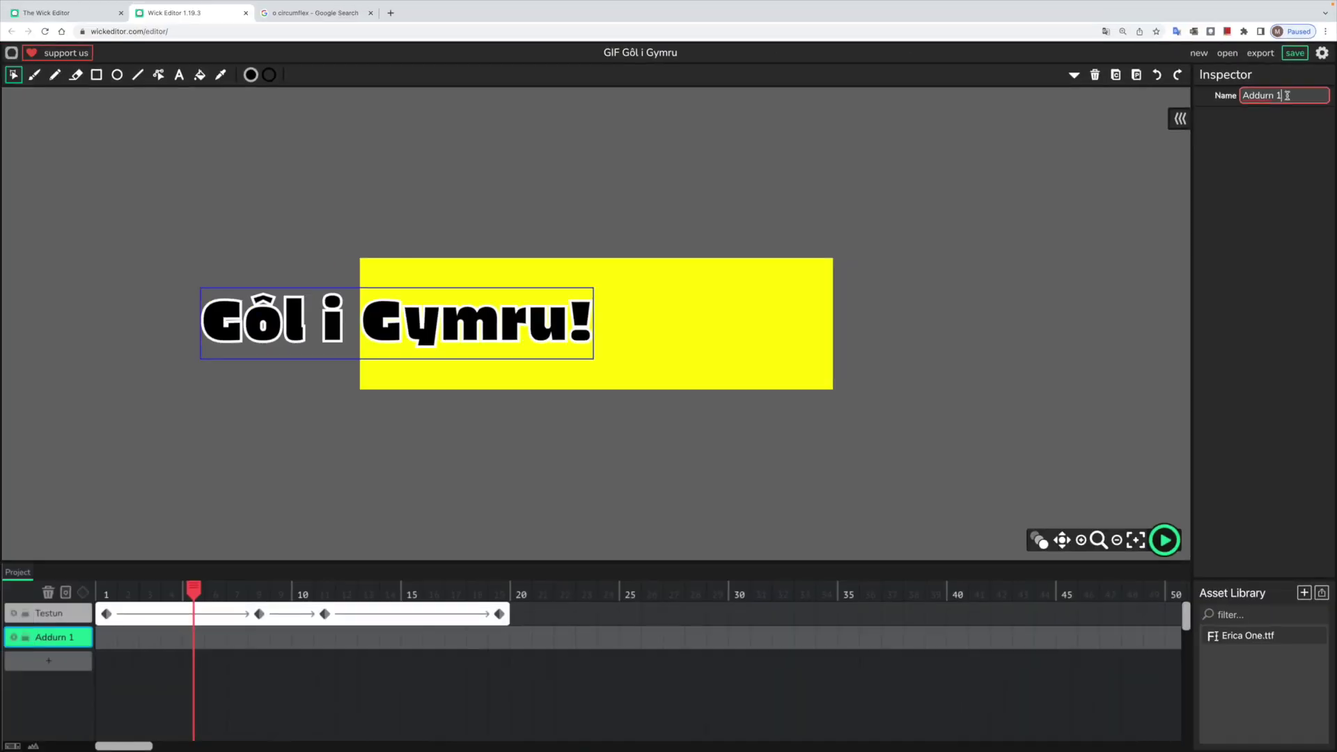
{"action": "left_click", "coordinate": [88, 489]}
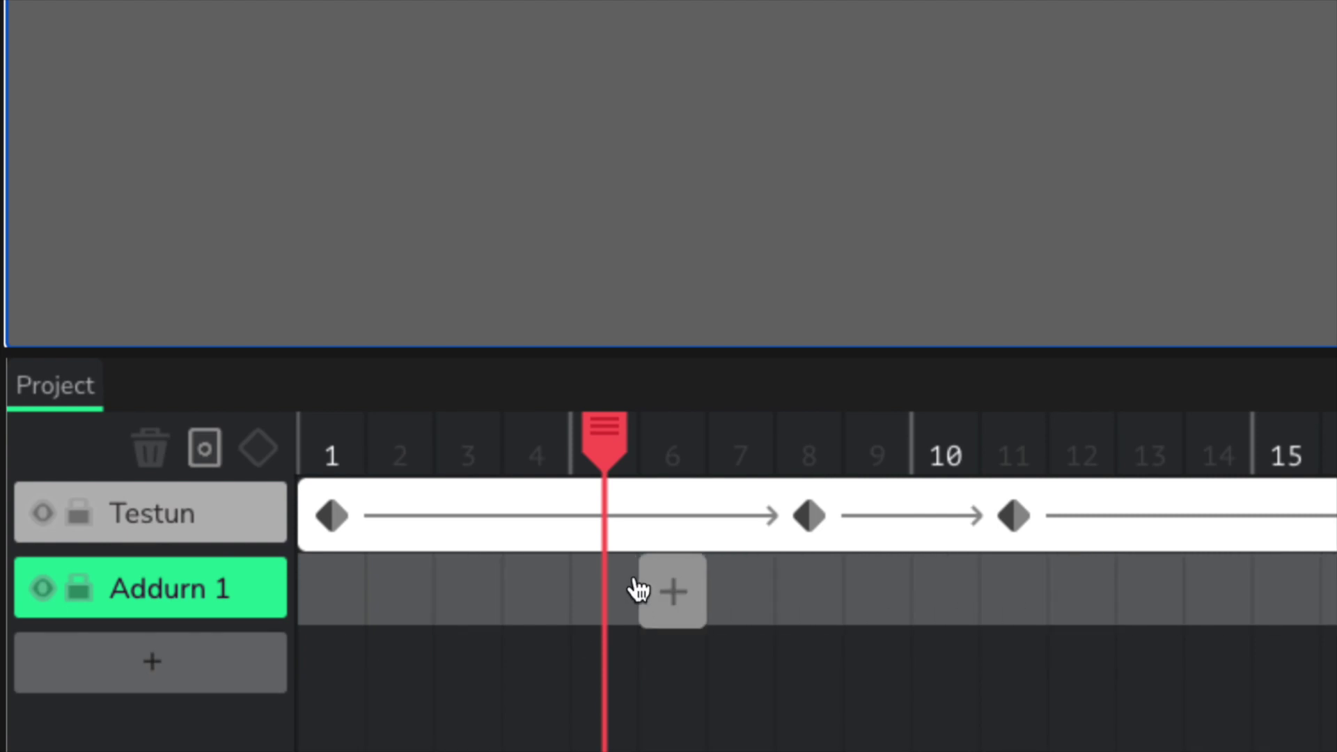
{"action": "left_click", "coordinate": [332, 596]}
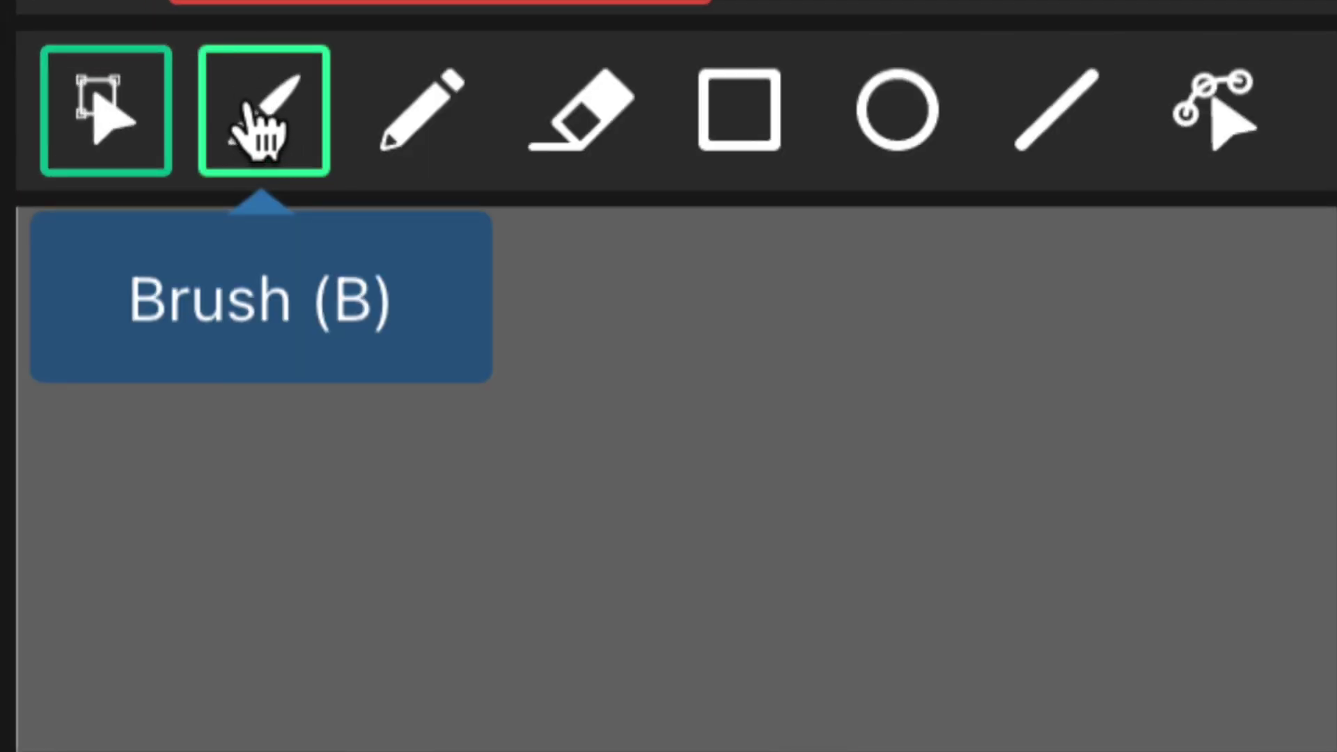
Set up the Brush tool with a red fill and a size of 50, and adjust its smoothing.
{"action": "left_click", "coordinate": [279, 119]}
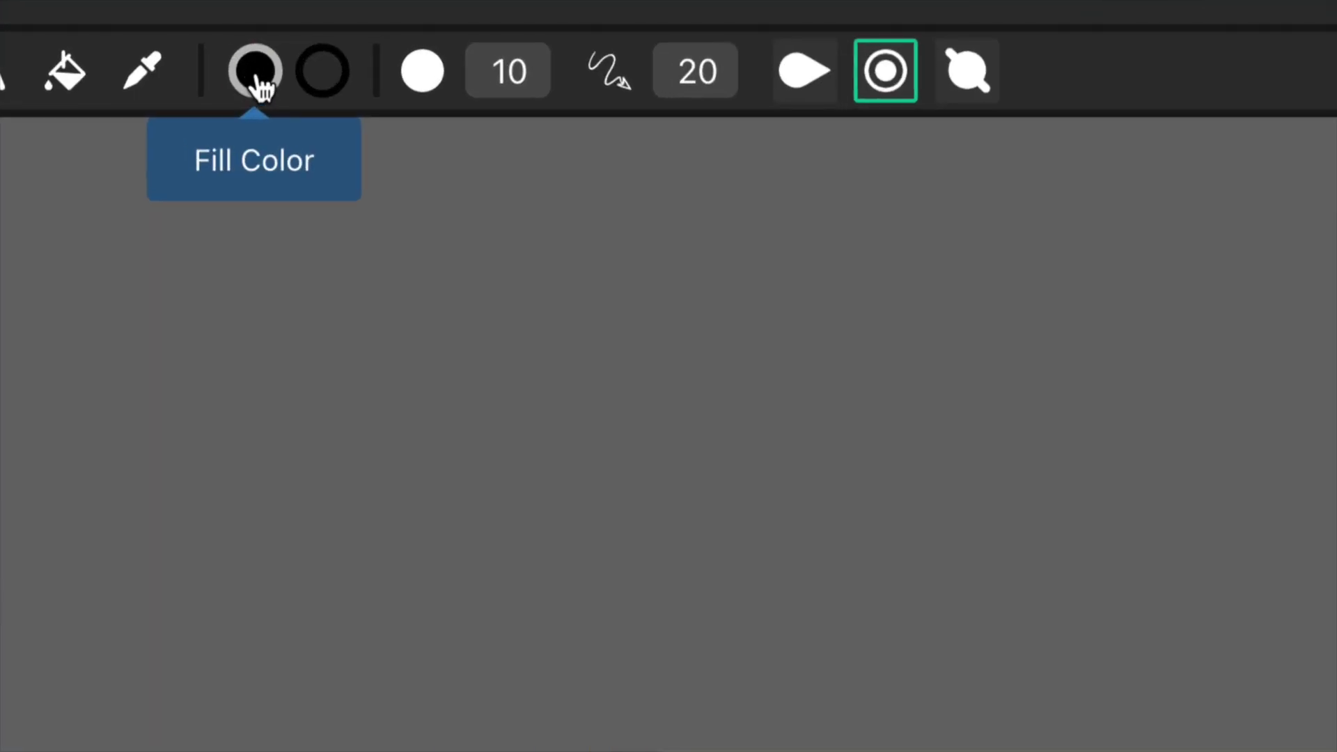
{"action": "left_click", "coordinate": [250, 75]}
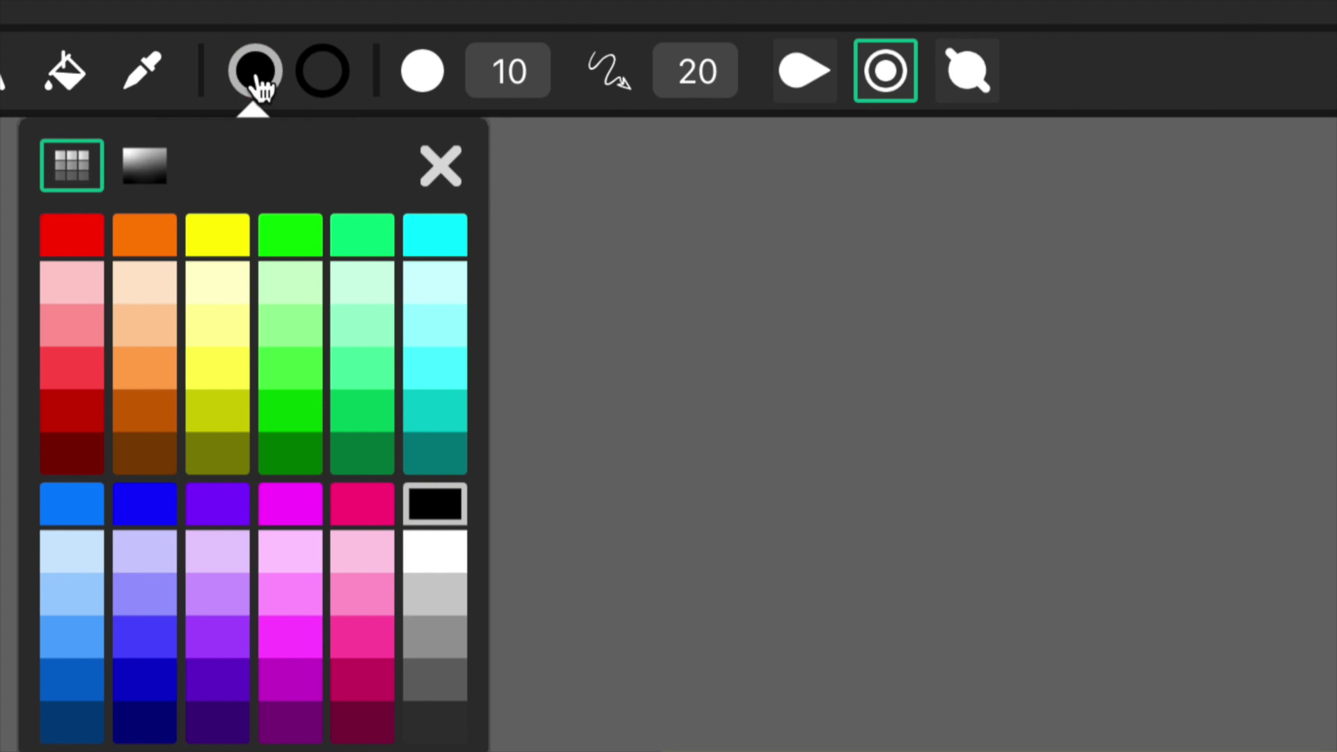
{"action": "left_click", "coordinate": [79, 240]}
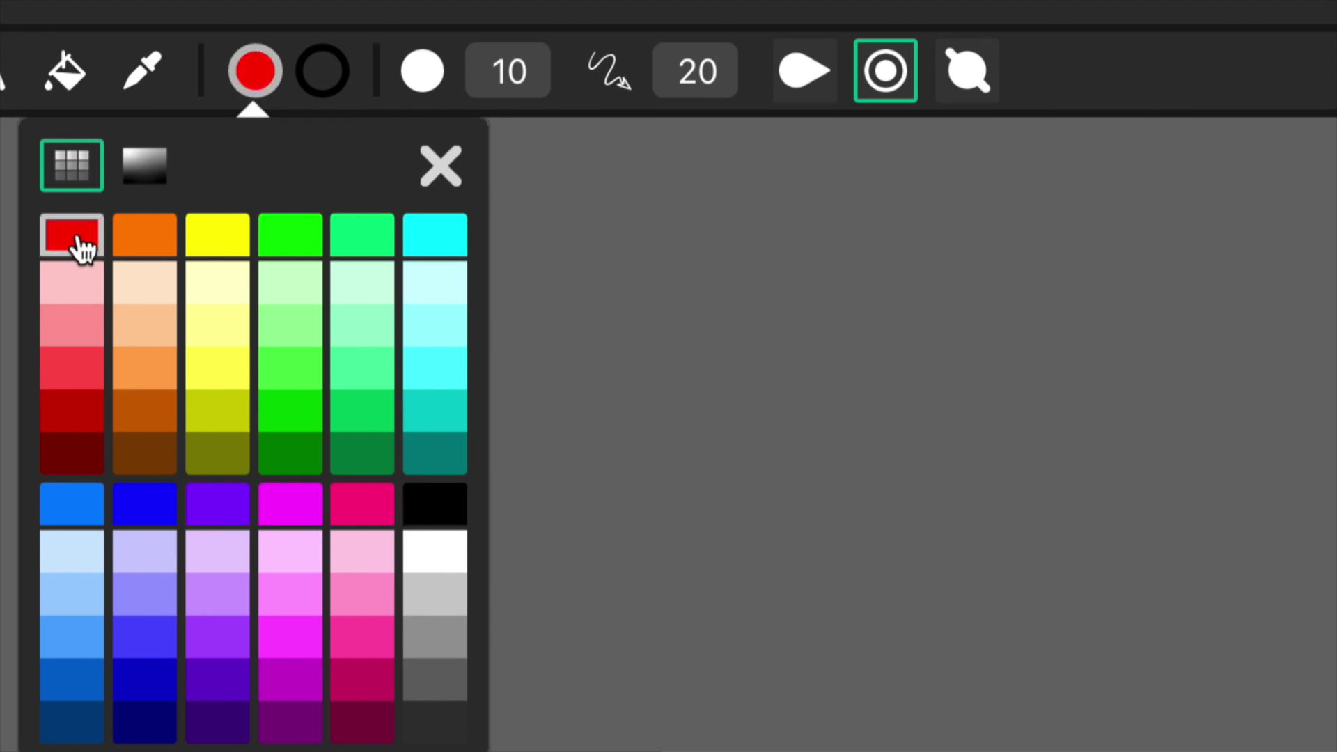
{"action": "left_click", "coordinate": [514, 78]}
{"action": "left_click_drag", "start_coordinate": [501, 138], "coordinate": [507, 138]}
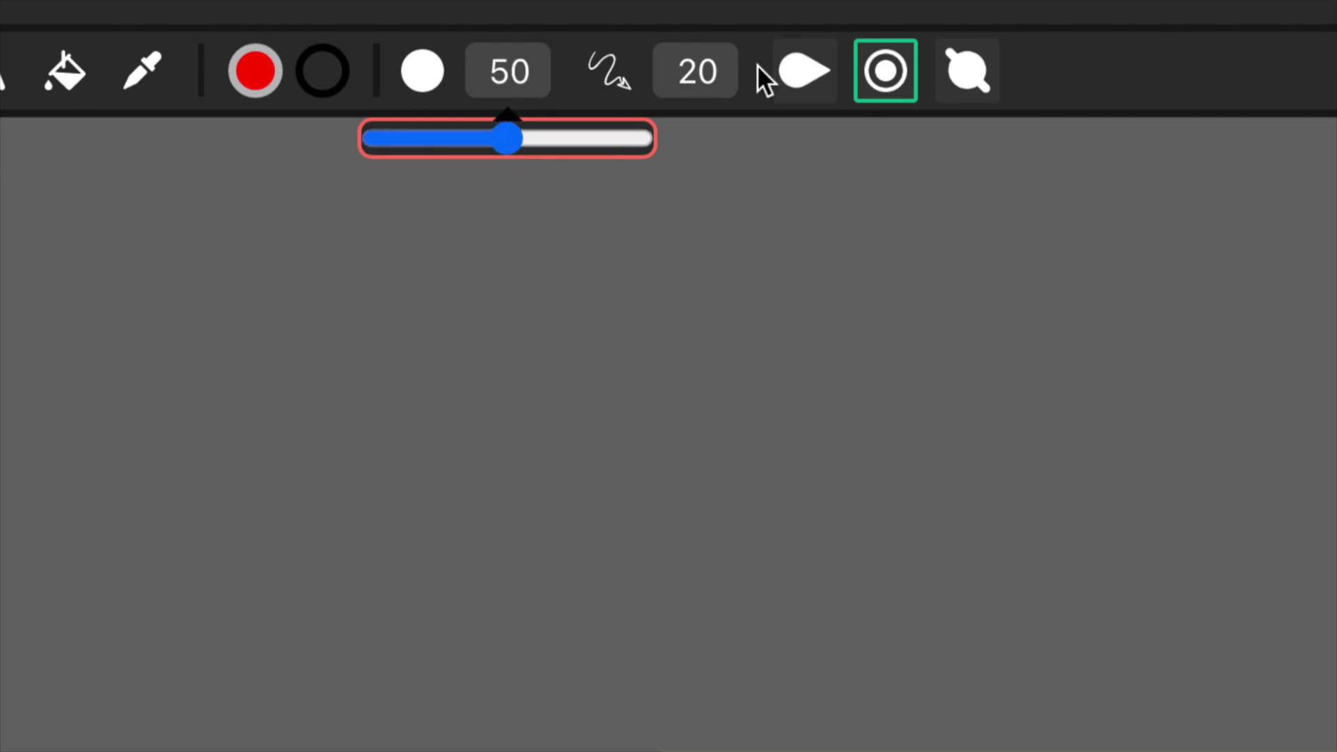
{"action": "left_click", "coordinate": [696, 71]}
{"action": "left_click_drag", "start_coordinate": [622, 142], "coordinate": [707, 142]}
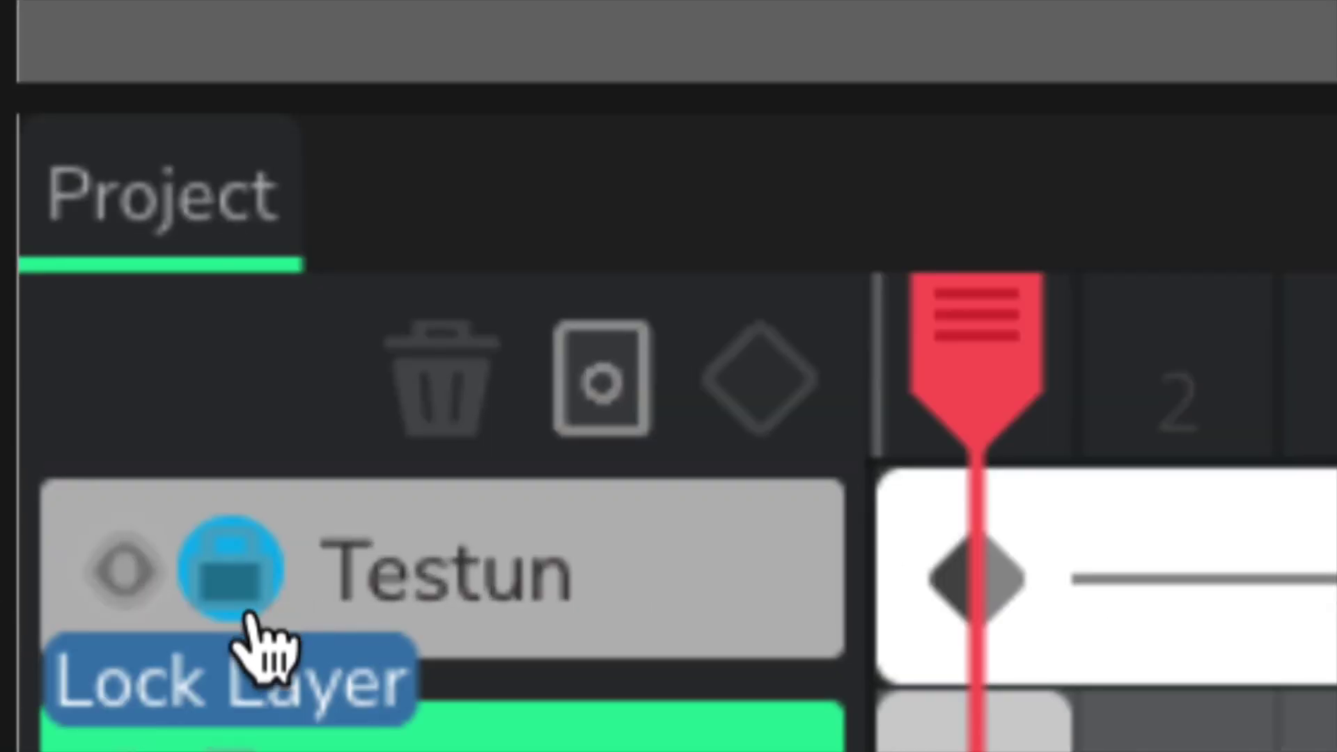
Lock the Testun layer and make Addurn 1 the active layer.
{"action": "left_click", "coordinate": [248, 614]}
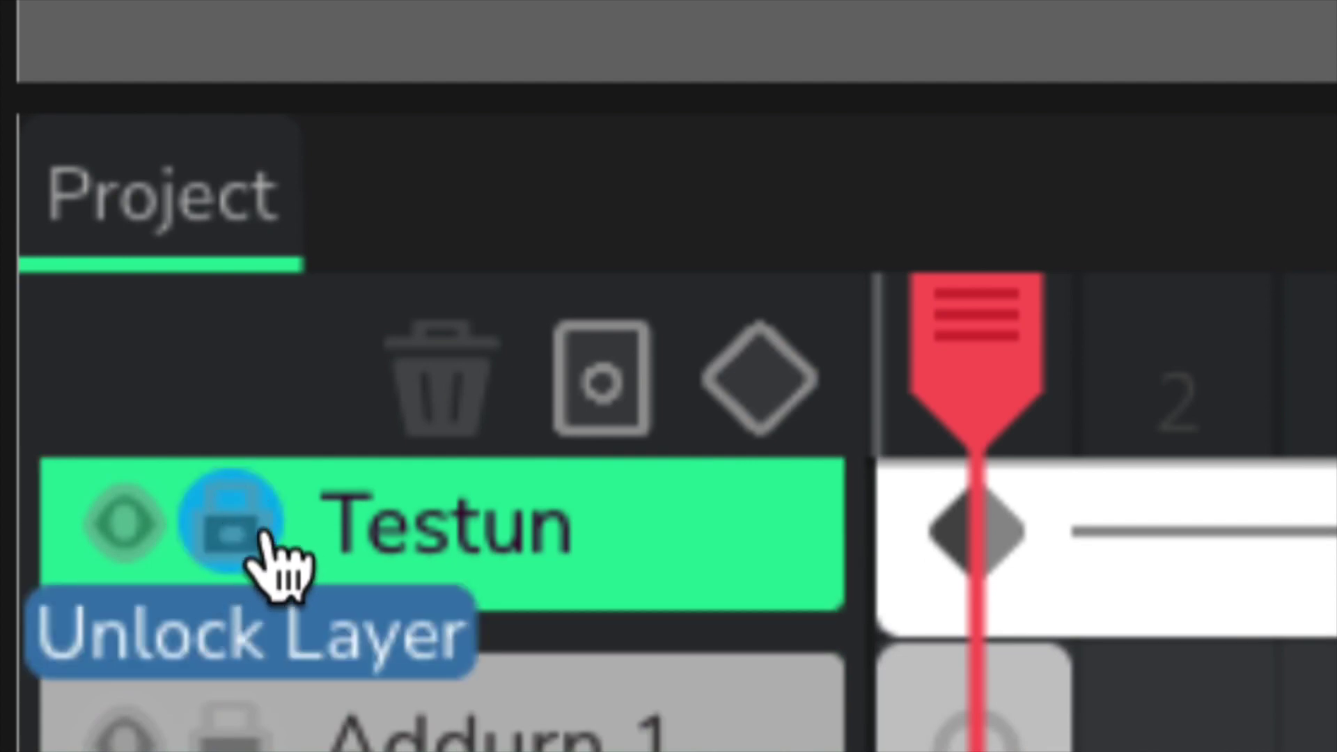
{"action": "left_click", "coordinate": [310, 560]}
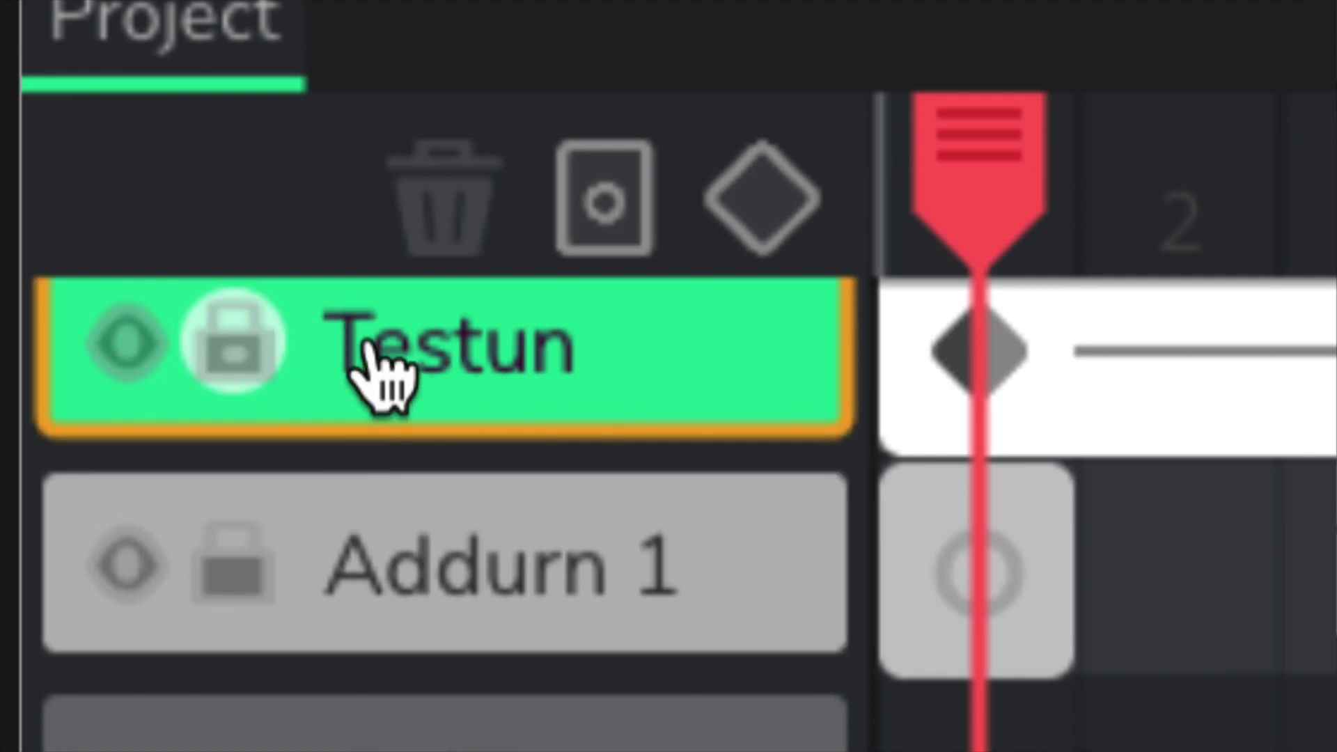
{"action": "left_click", "coordinate": [630, 571]}
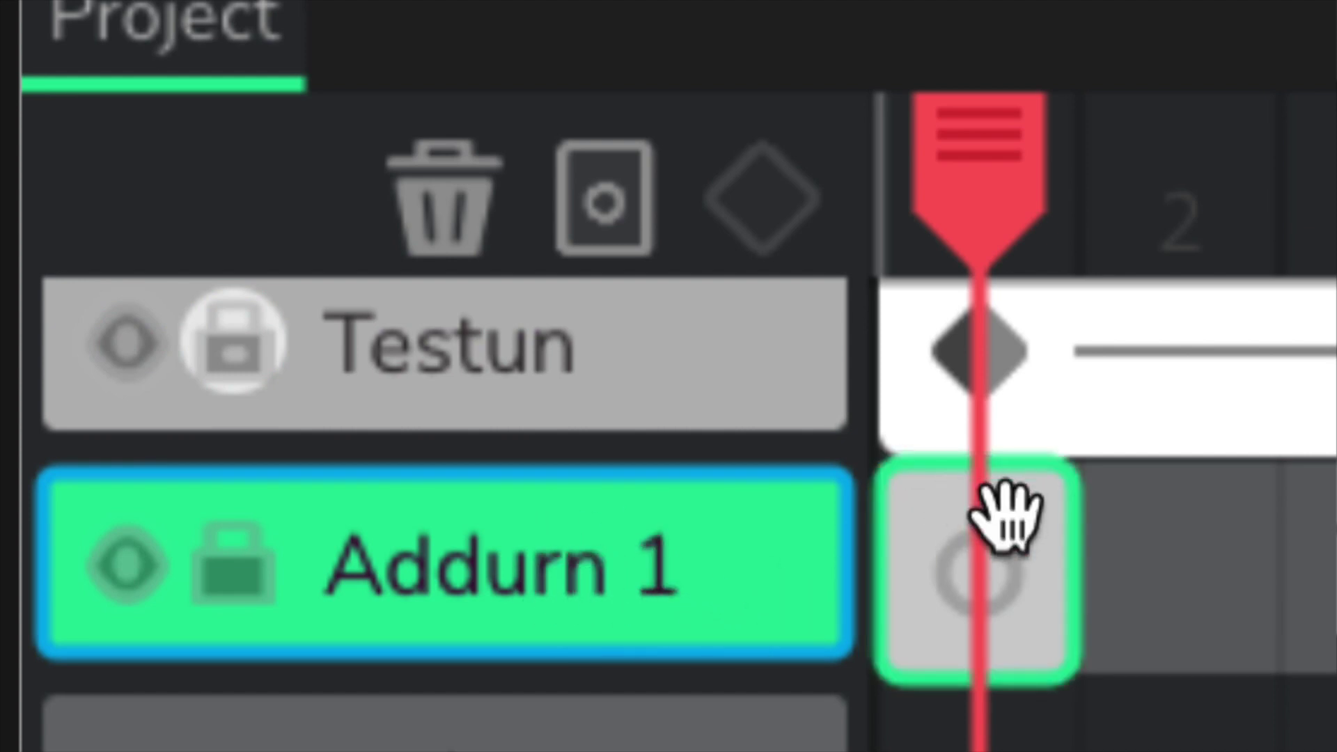
Brush a red zigzag across the upper part of the yellow canvas on frame 1 of Addurn 1.
{"action": "left_click", "coordinate": [983, 554]}
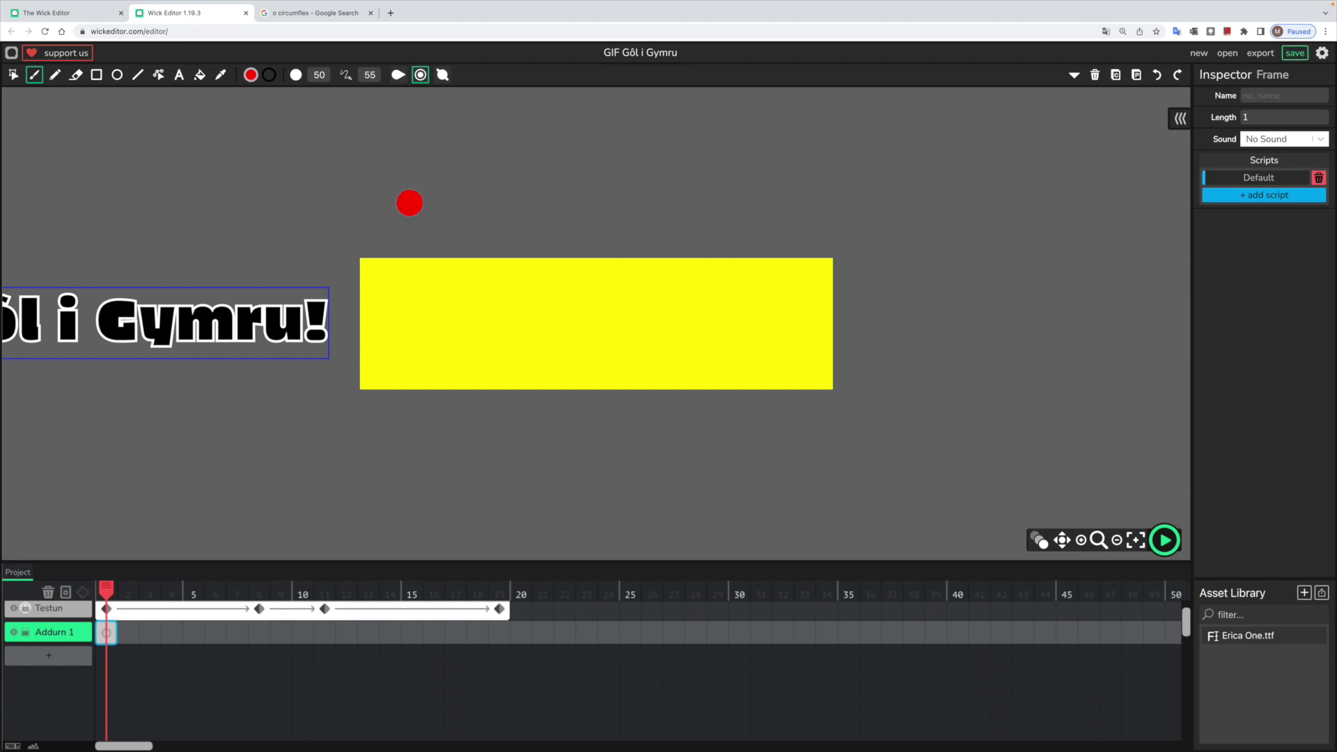
{"action": "mouse_move", "coordinate": [275, 251]}
{"action": "left_mouse_down"}
{"action": "mouse_move", "coordinate": [361, 298]}
{"action": "mouse_move", "coordinate": [388, 230]}
{"action": "mouse_move", "coordinate": [424, 299]}
{"action": "mouse_move", "coordinate": [471, 274]}
{"action": "left_mouse_up"}
{"action": "mouse_move", "coordinate": [520, 215]}
{"action": "left_mouse_down"}
{"action": "mouse_move", "coordinate": [526, 300]}
{"action": "mouse_move", "coordinate": [605, 219]}
{"action": "mouse_move", "coordinate": [629, 321]}
{"action": "mouse_move", "coordinate": [673, 228]}
{"action": "mouse_move", "coordinate": [705, 307]}
{"action": "mouse_move", "coordinate": [772, 223]}
{"action": "mouse_move", "coordinate": [791, 309]}
{"action": "mouse_move", "coordinate": [851, 239]}
{"action": "mouse_move", "coordinate": [825, 326]}
{"action": "left_mouse_up"}
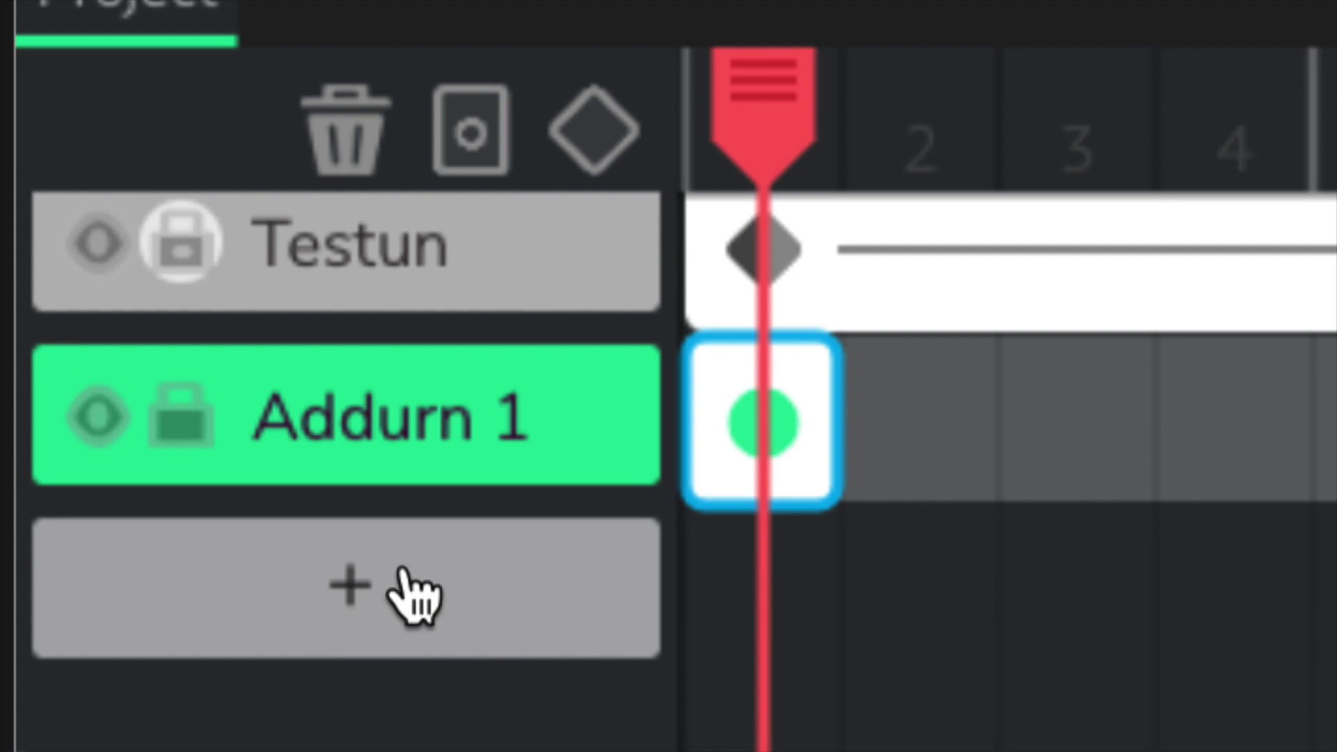
Add another layer named "Addurn 2" and give it an empty frame at frame 1.
{"action": "left_click", "coordinate": [357, 598]}
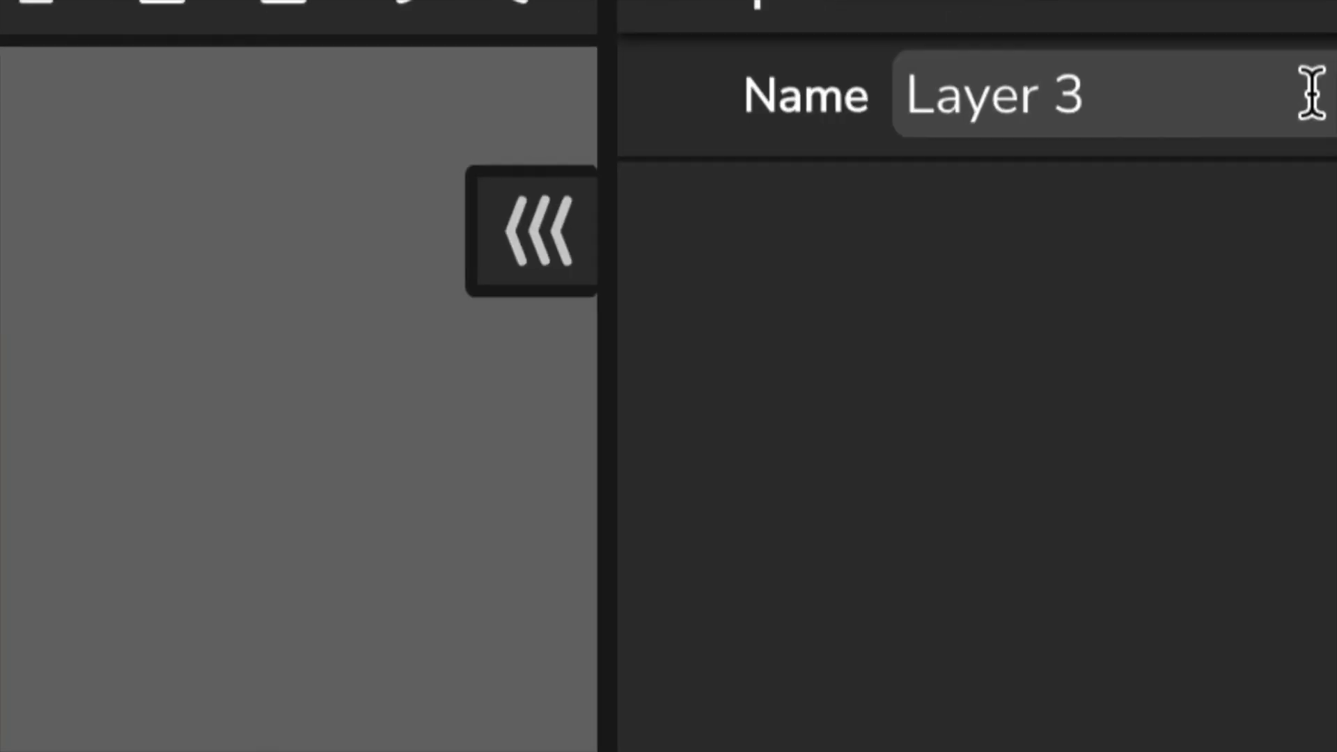
{"action": "triple_click", "coordinate": [1289, 95]}
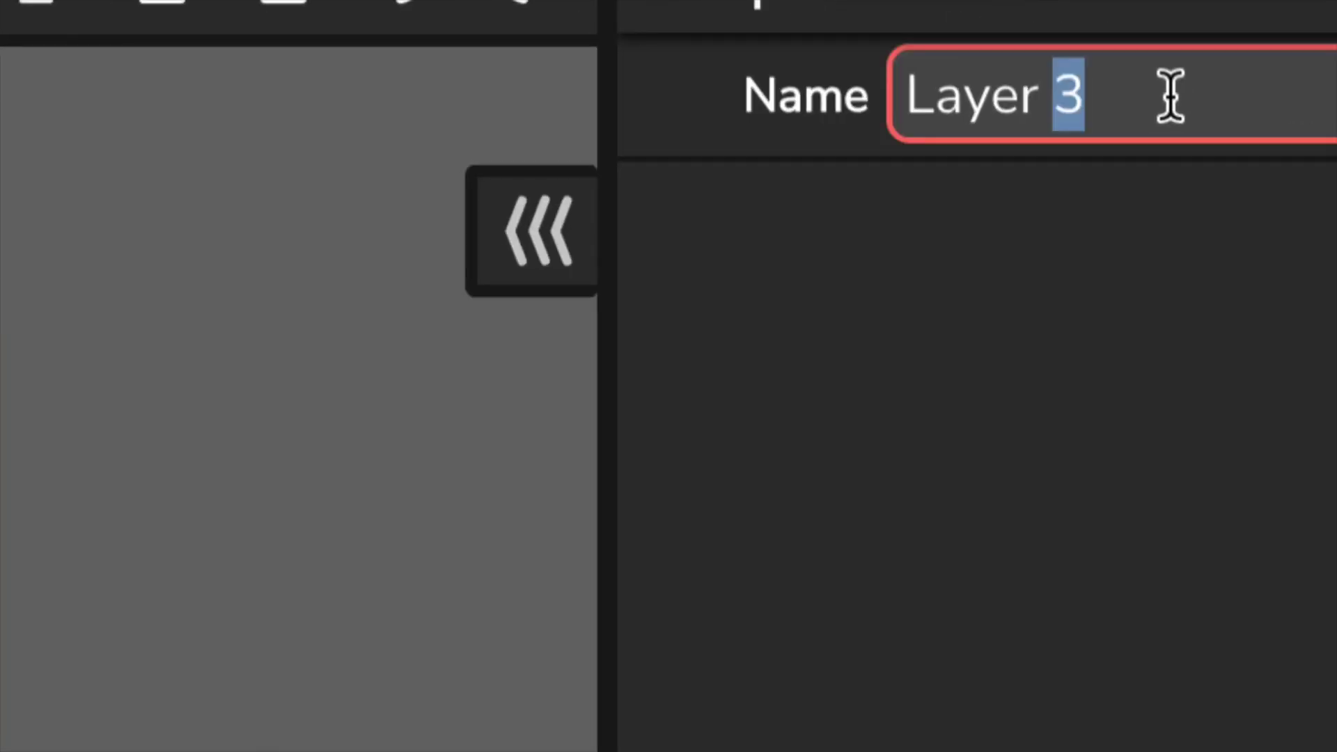
{"action": "type", "text": "Addurn 2"}
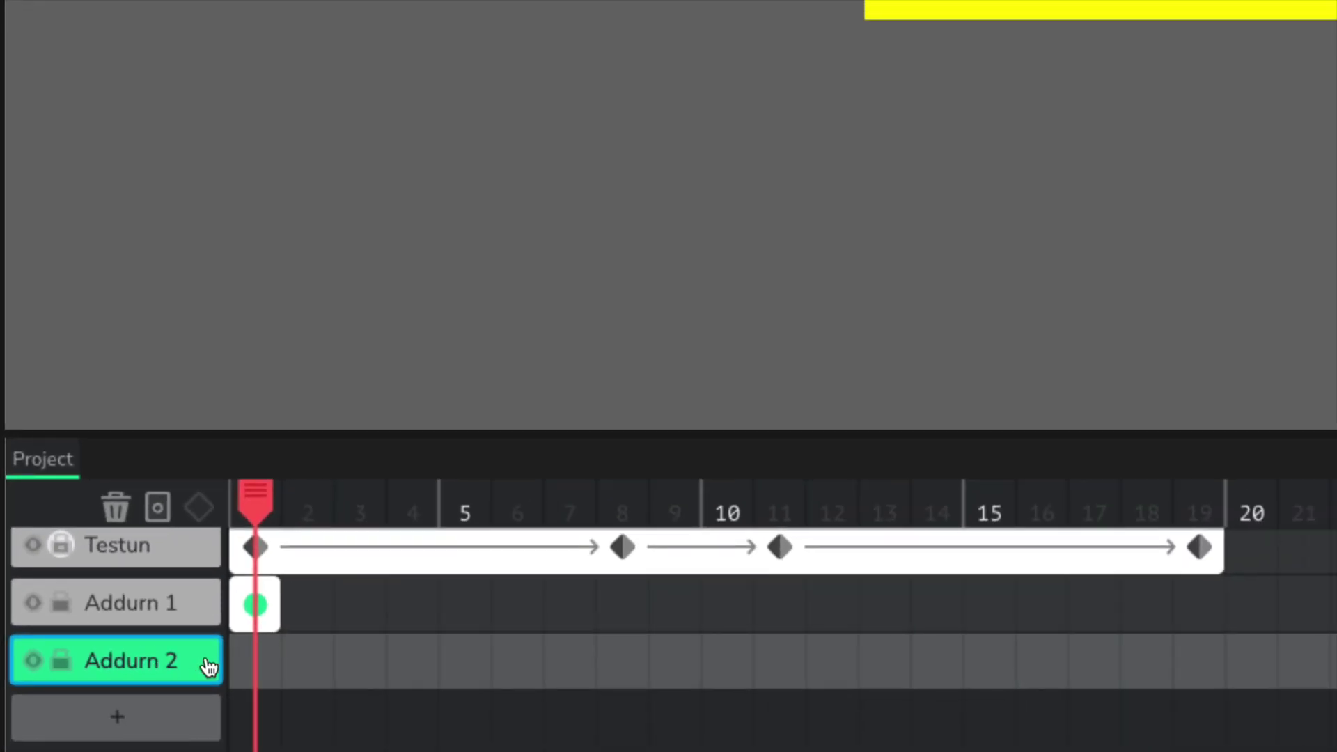
{"action": "left_click", "coordinate": [108, 615]}
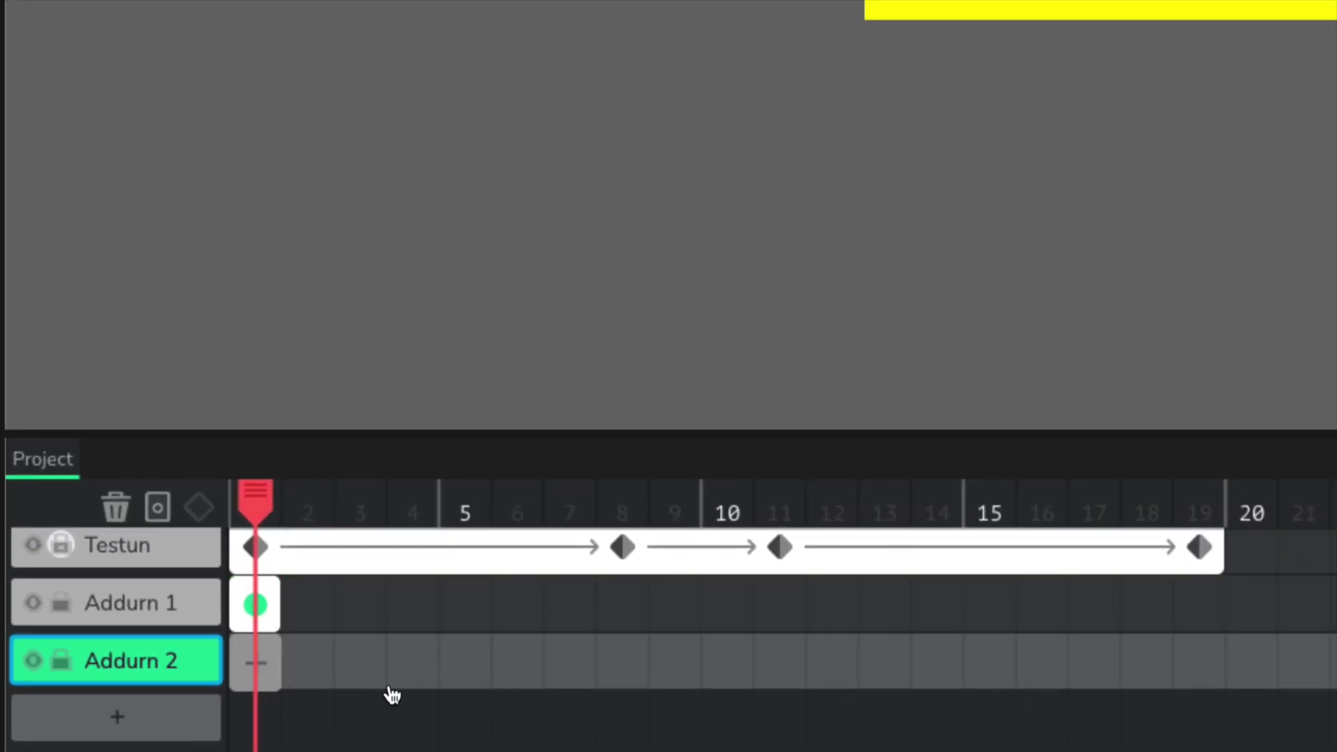
{"action": "left_click", "coordinate": [253, 669]}
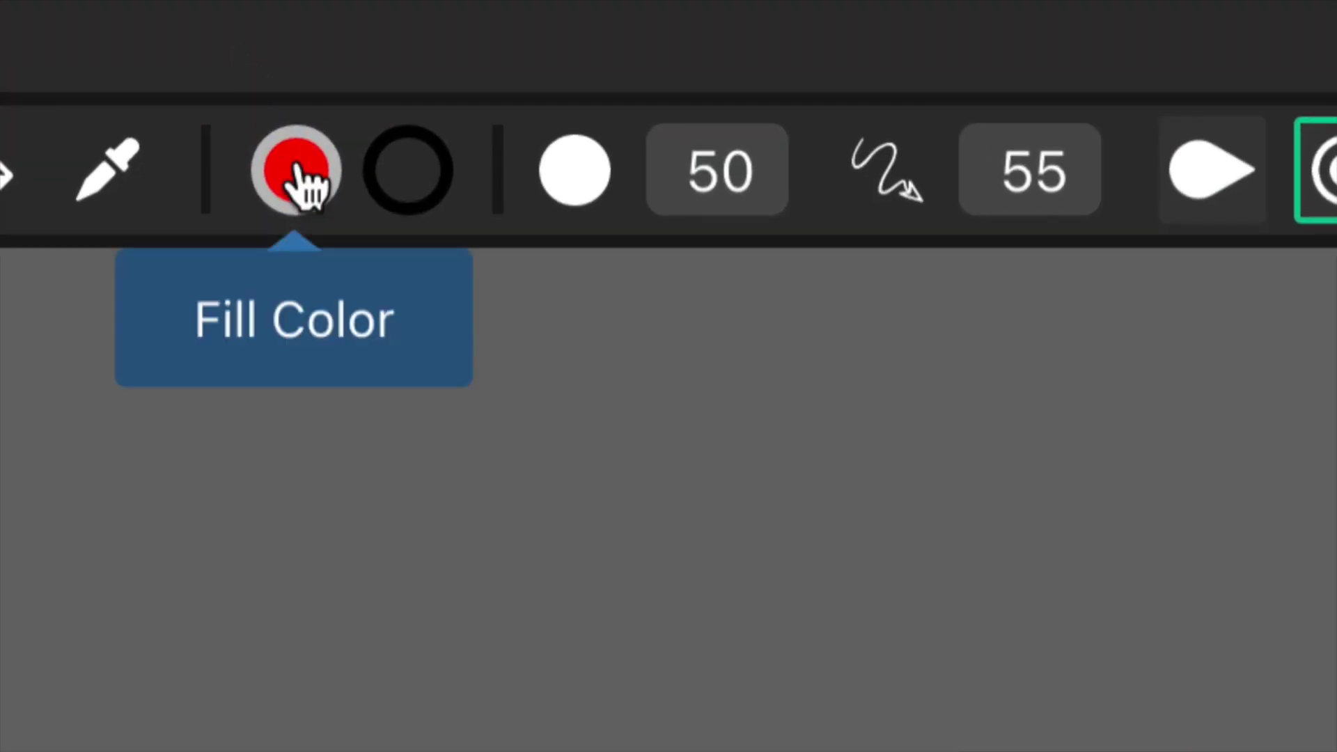
Change the brush fill colour to green and lock the Addurn 1 layer.
{"action": "left_click", "coordinate": [297, 171]}
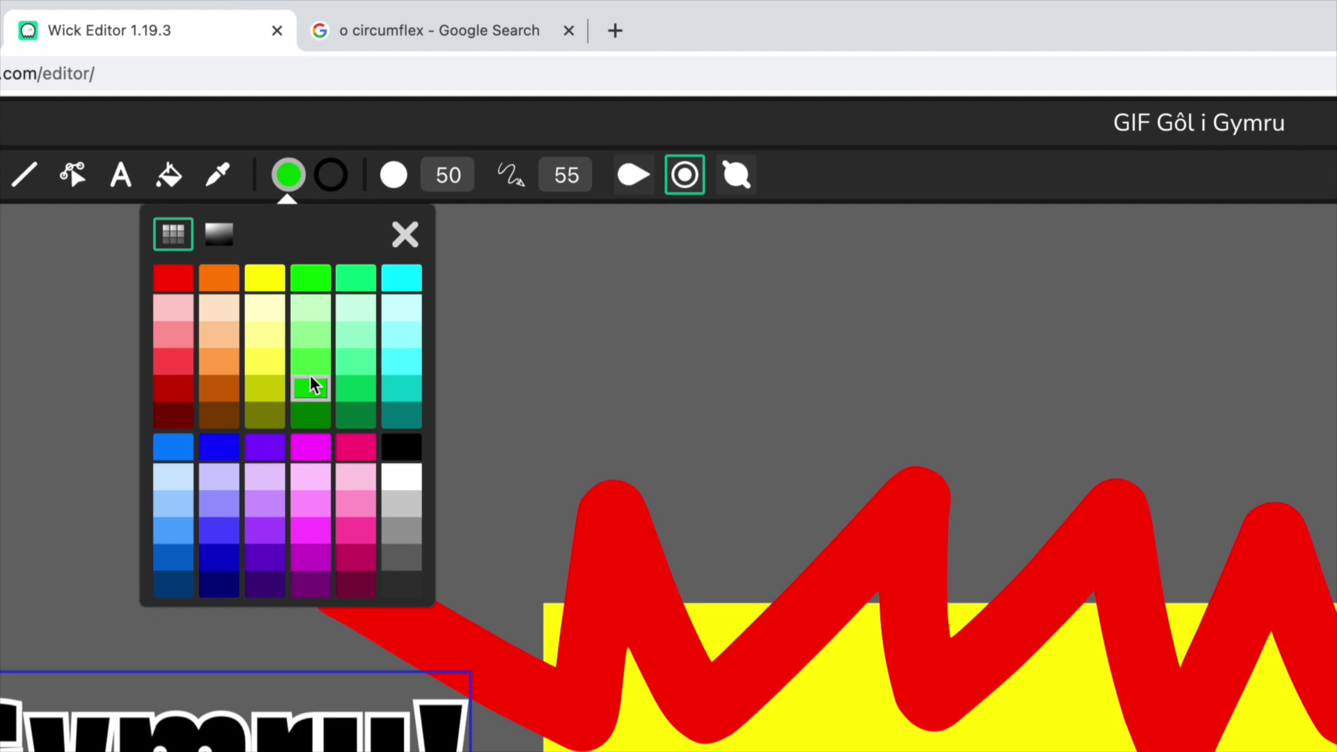
{"action": "left_click", "coordinate": [287, 149]}
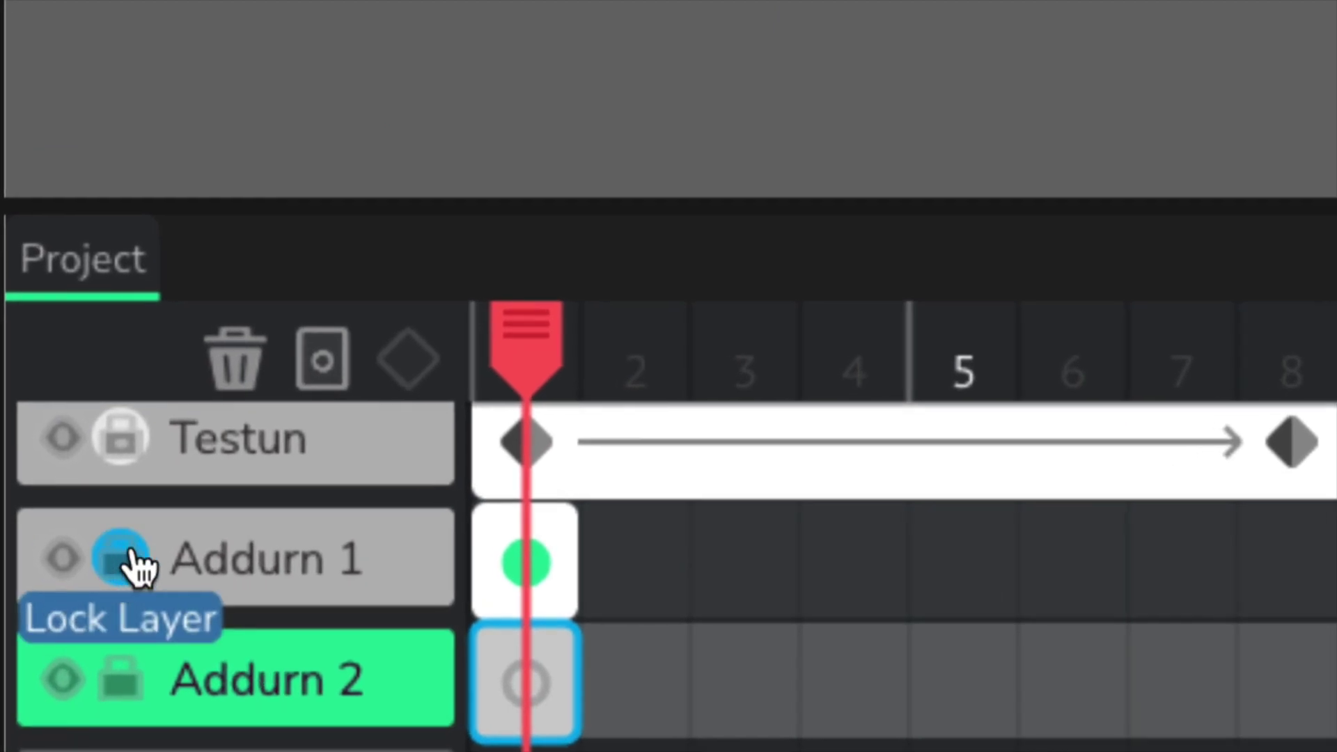
{"action": "left_click", "coordinate": [133, 558]}
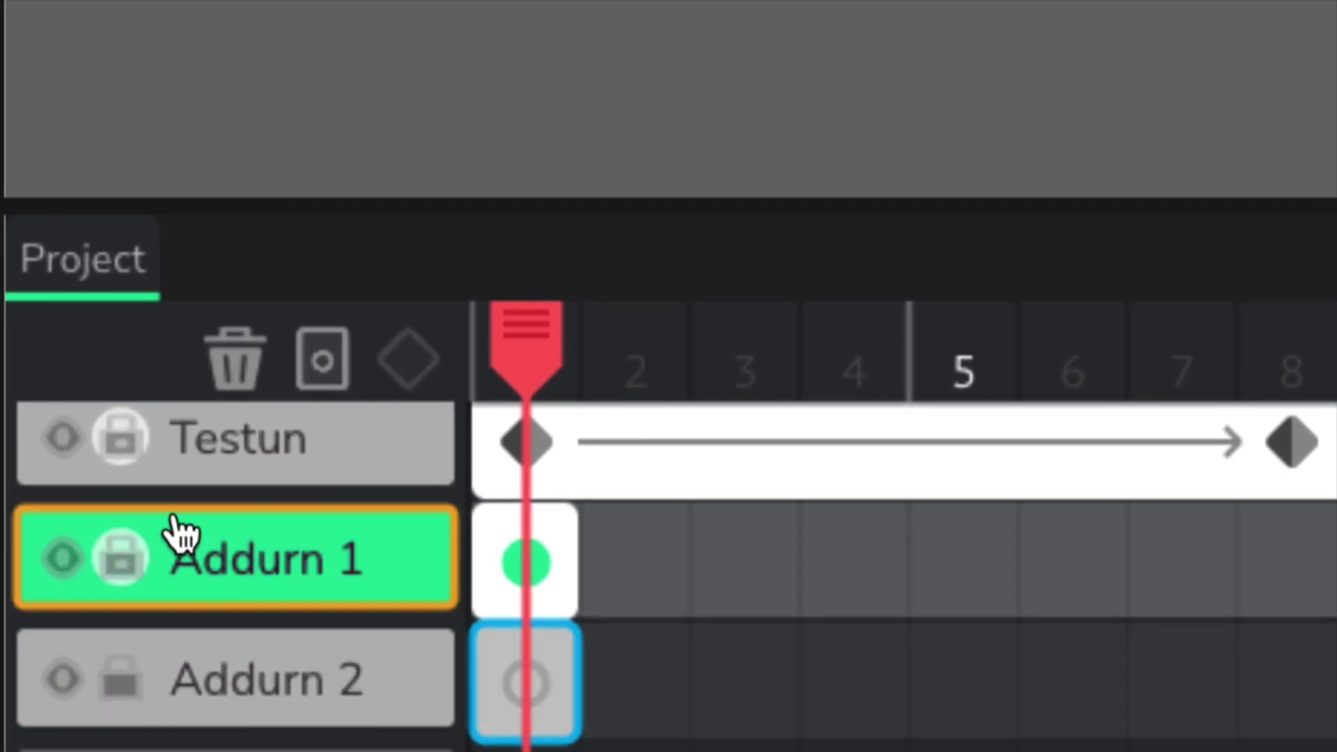
{"action": "left_click", "coordinate": [526, 587]}
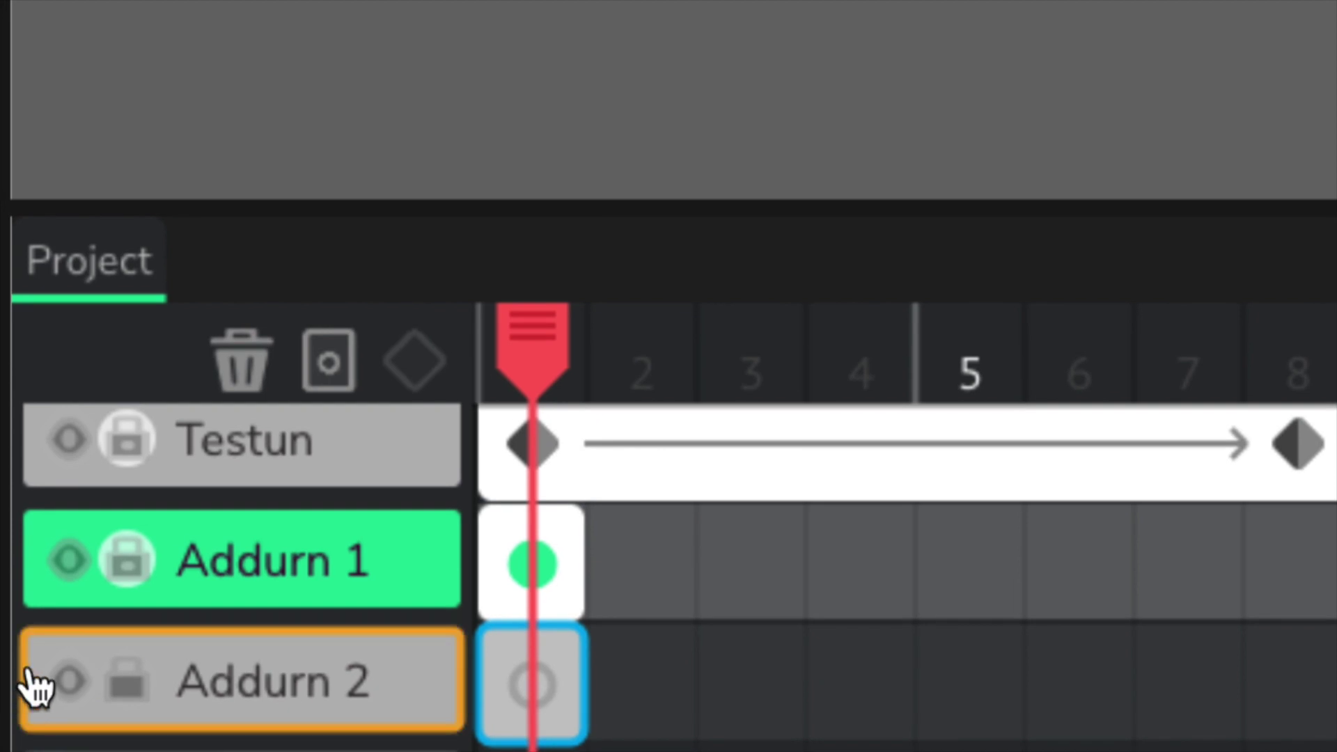
Brush a green zigzag across the lower part of the canvas on frame 1 of Addurn 2.
{"action": "left_click", "coordinate": [239, 695]}
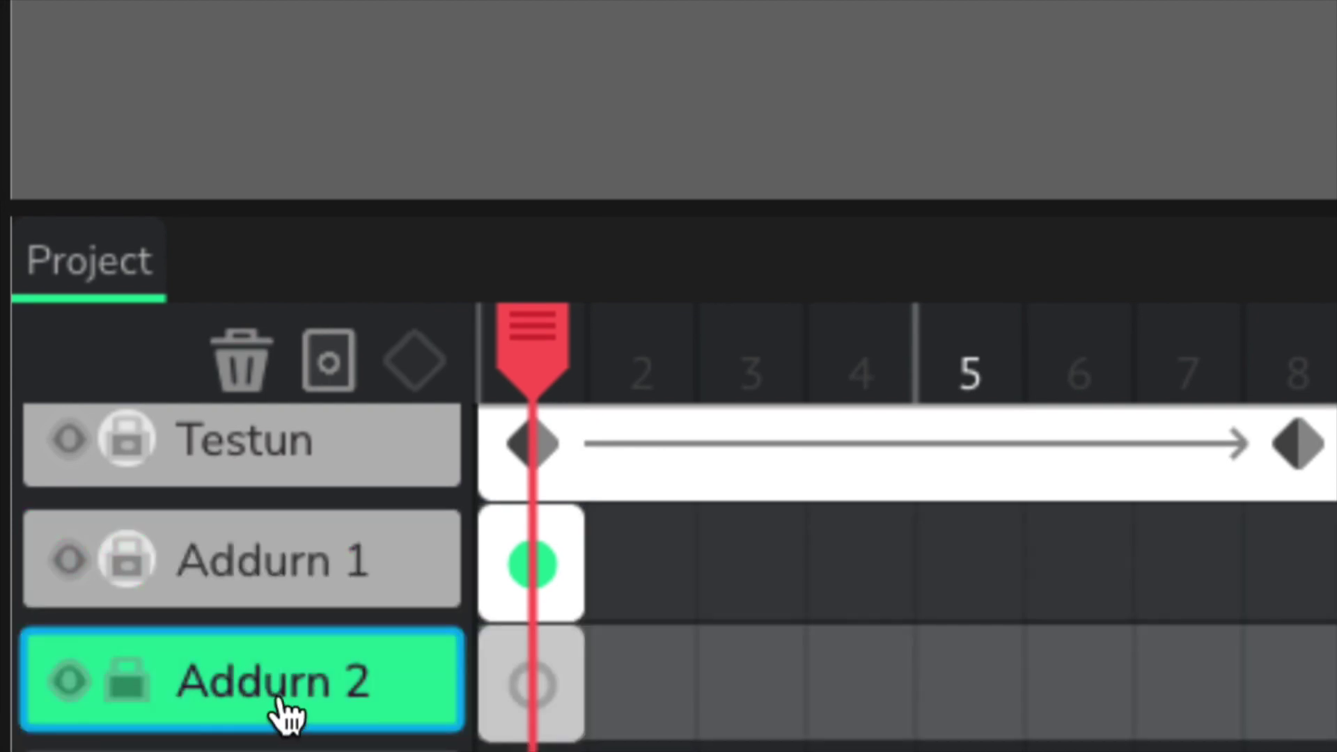
{"action": "left_click", "coordinate": [535, 686]}
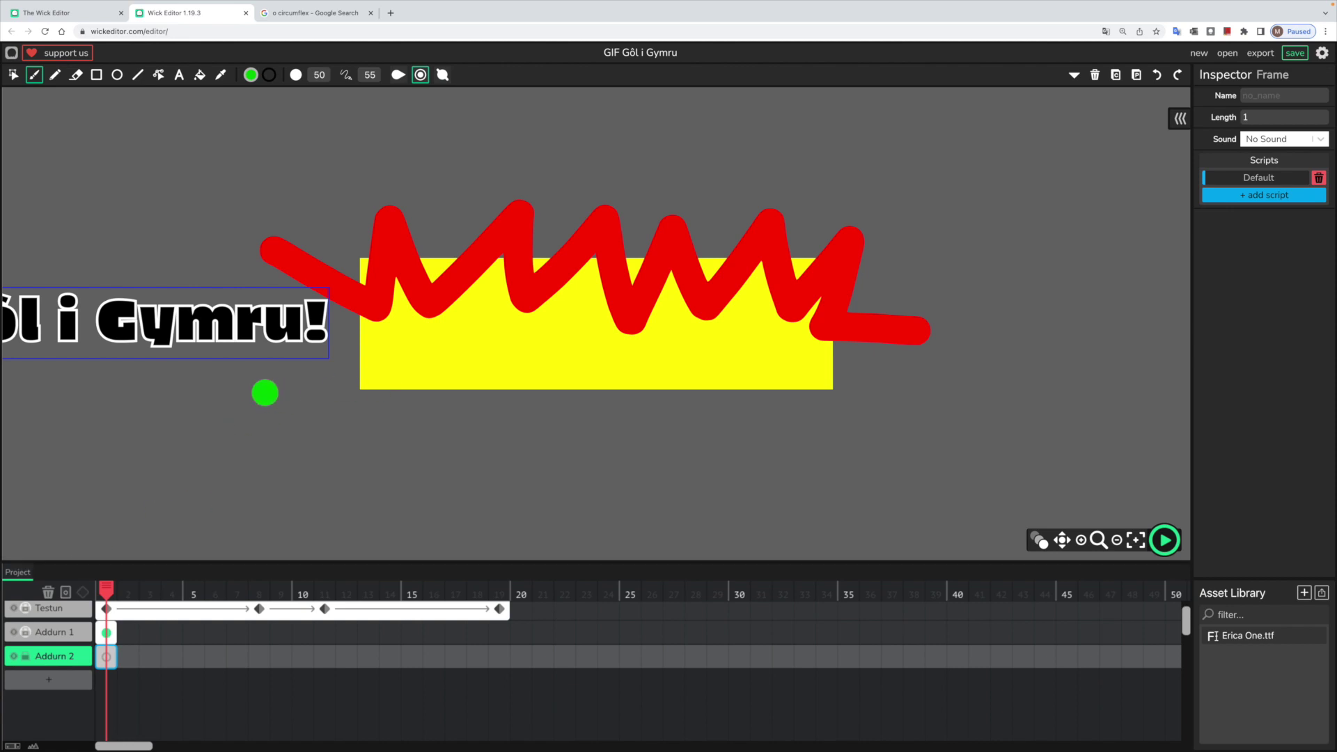
{"action": "mouse_move", "coordinate": [243, 328]}
{"action": "left_mouse_down"}
{"action": "mouse_move", "coordinate": [399, 348]}
{"action": "mouse_move", "coordinate": [290, 453]}
{"action": "mouse_move", "coordinate": [422, 382]}
{"action": "mouse_move", "coordinate": [449, 342]}
{"action": "left_mouse_up"}
{"action": "mouse_move", "coordinate": [487, 429]}
{"action": "left_mouse_down"}
{"action": "mouse_move", "coordinate": [507, 335]}
{"action": "mouse_move", "coordinate": [571, 439]}
{"action": "mouse_move", "coordinate": [606, 360]}
{"action": "mouse_move", "coordinate": [631, 437]}
{"action": "mouse_move", "coordinate": [682, 339]}
{"action": "mouse_move", "coordinate": [747, 465]}
{"action": "mouse_move", "coordinate": [757, 351]}
{"action": "mouse_move", "coordinate": [884, 432]}
{"action": "mouse_move", "coordinate": [822, 354]}
{"action": "mouse_move", "coordinate": [956, 271]}
{"action": "left_mouse_up"}
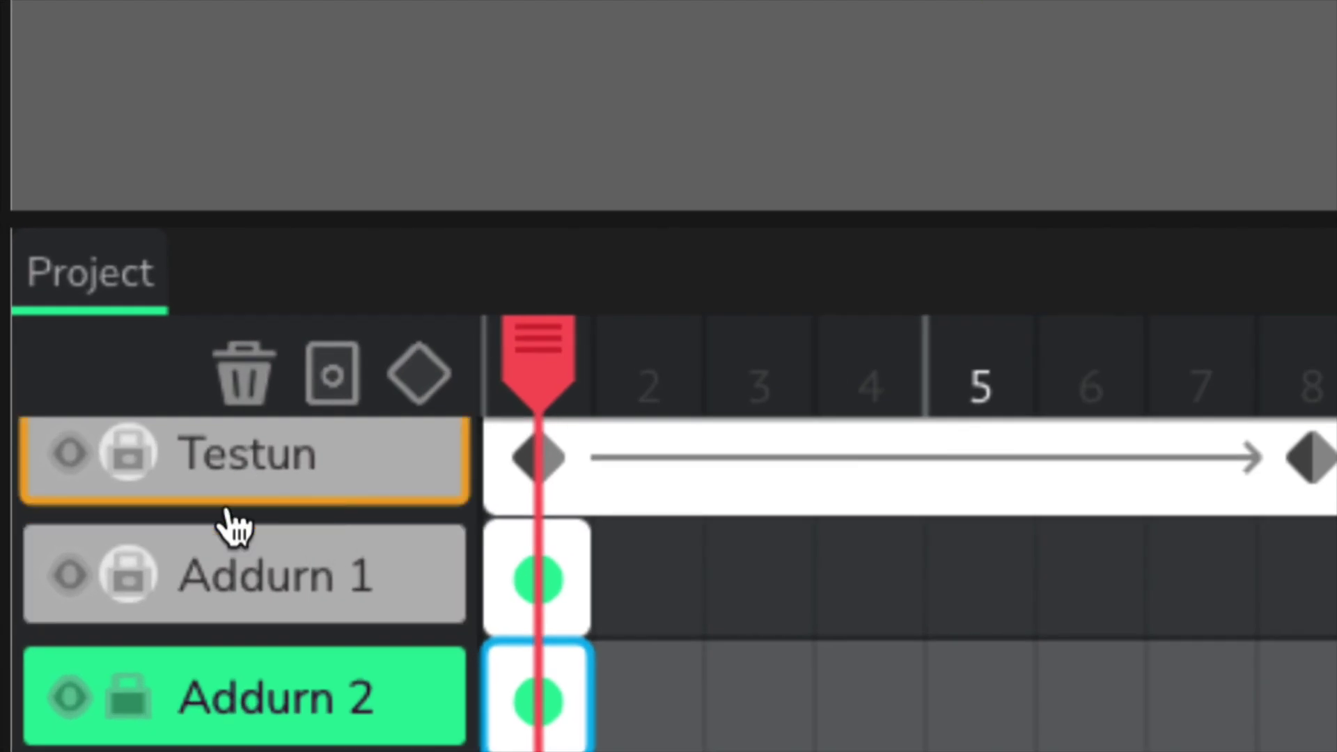
Try to paint with the Brush tool on the locked Addurn 1 layer.
{"action": "left_click", "coordinate": [199, 583]}
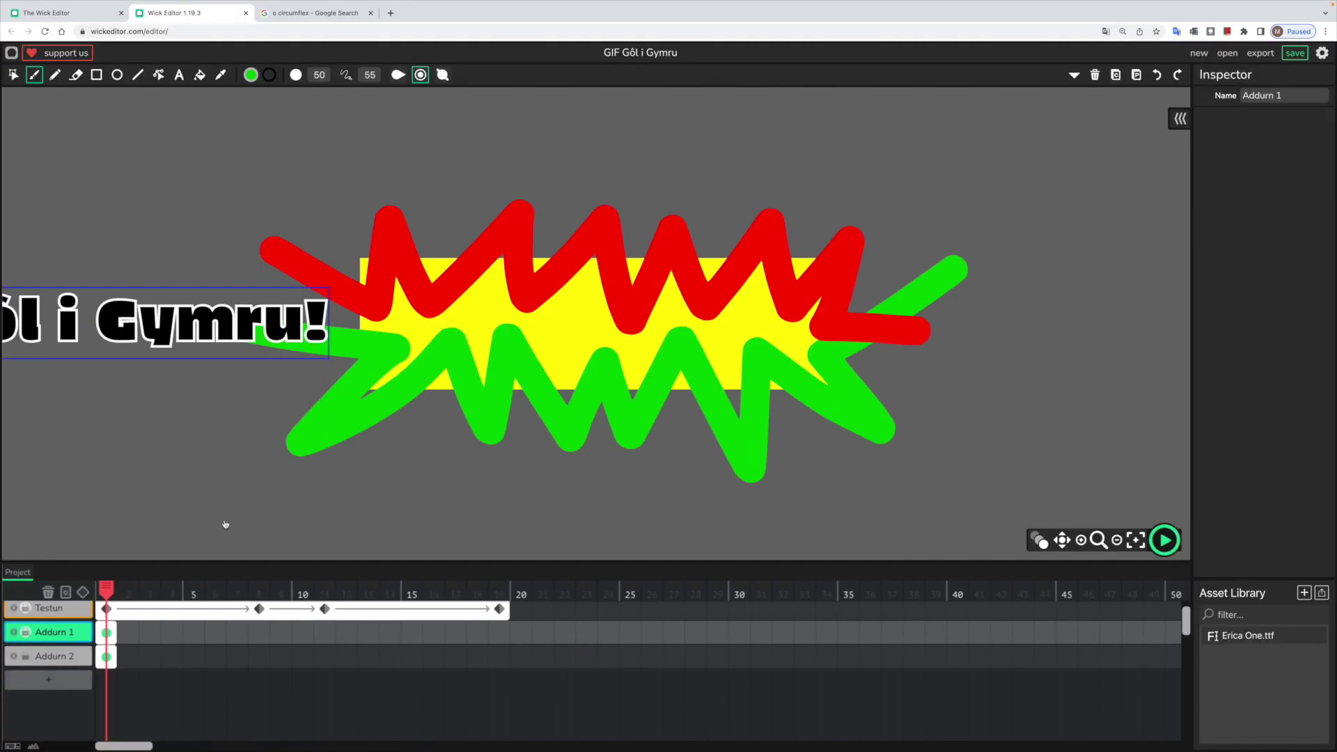
{"action": "left_click", "coordinate": [522, 313]}
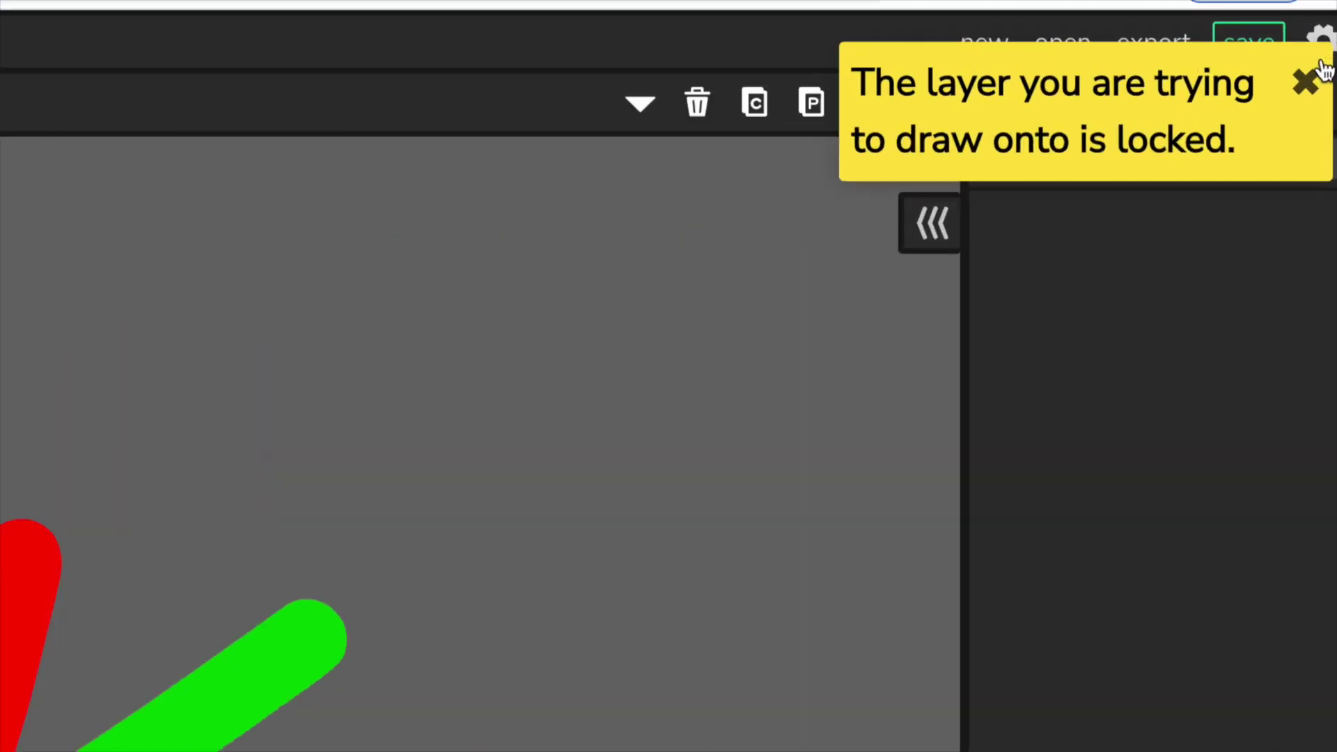
{"action": "left_click", "coordinate": [1142, 156]}
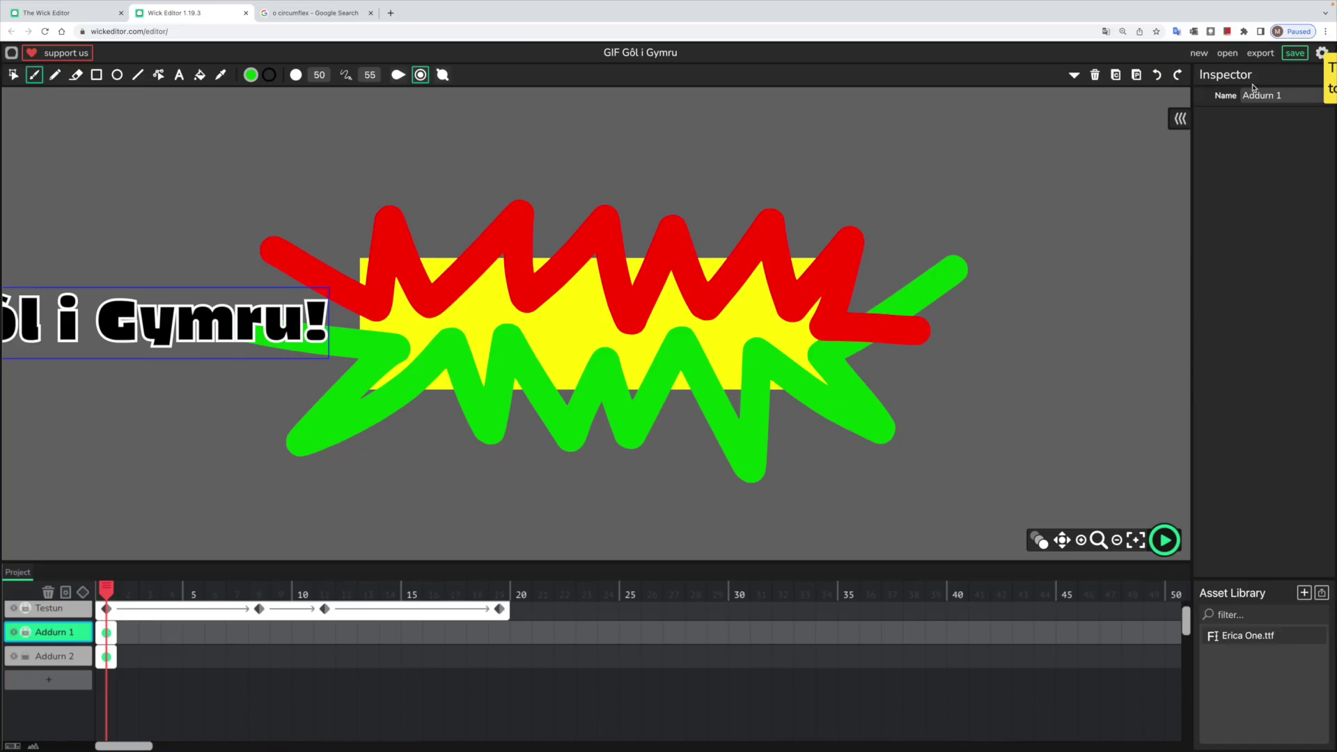
{"action": "left_click", "coordinate": [577, 132]}
{"action": "left_click", "coordinate": [655, 180]}
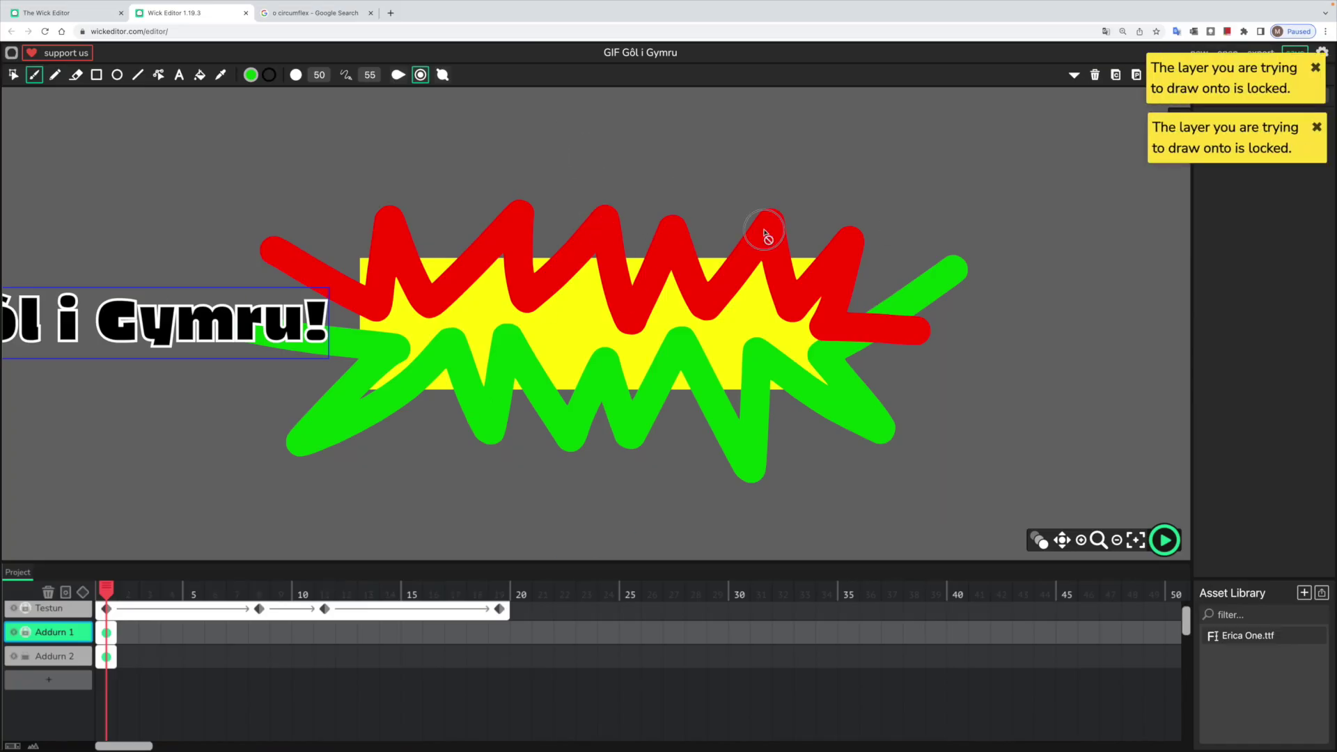
{"action": "left_click", "coordinate": [767, 230]}
{"action": "left_click", "coordinate": [850, 321]}
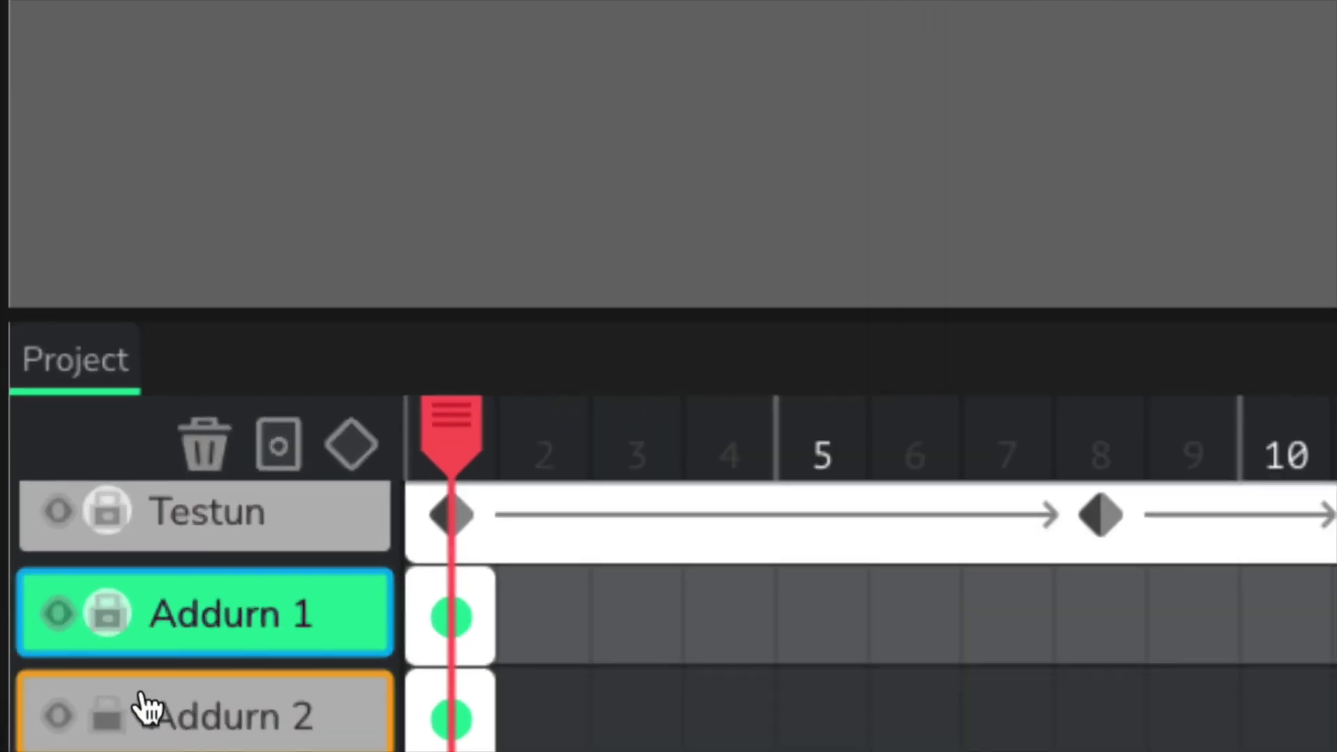
Swap the lock from Addurn 1 to Addurn 2 and extend the Addurn 1 frame to a length of 19.
{"action": "left_click", "coordinate": [89, 689]}
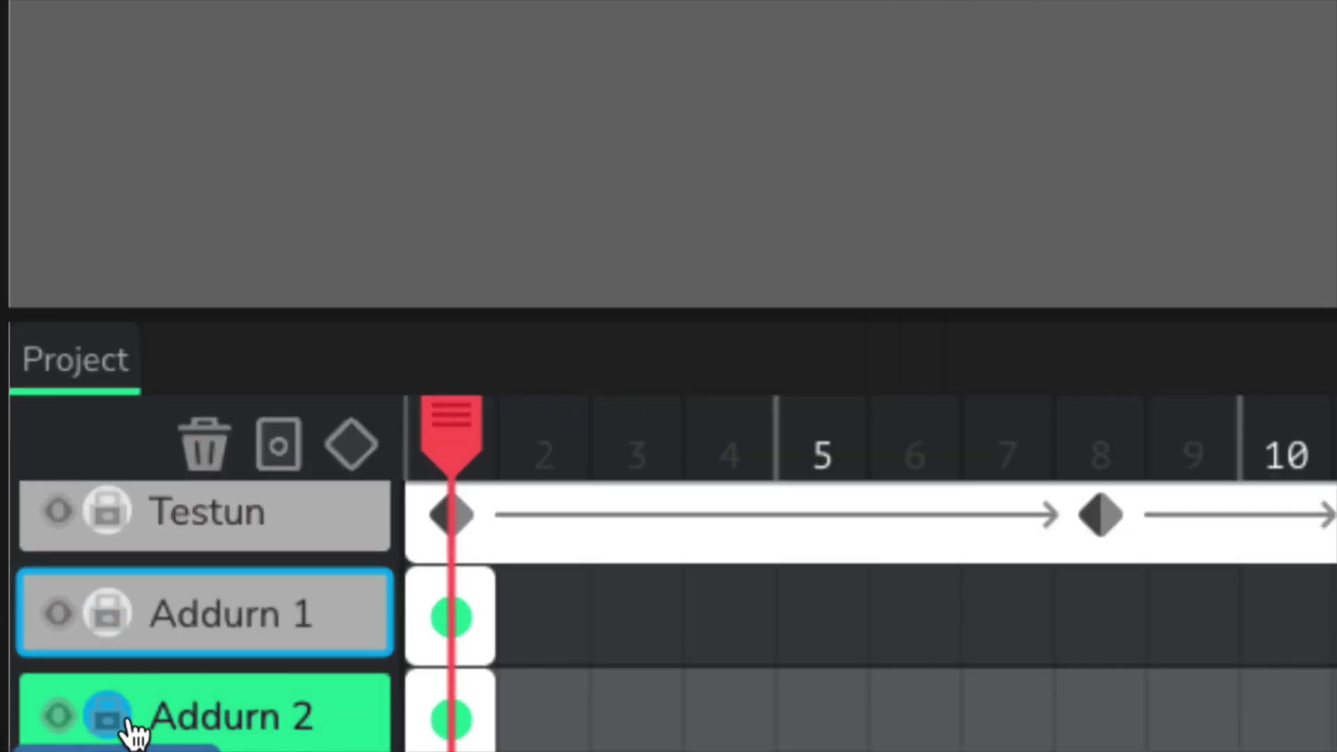
{"action": "left_click", "coordinate": [107, 615]}
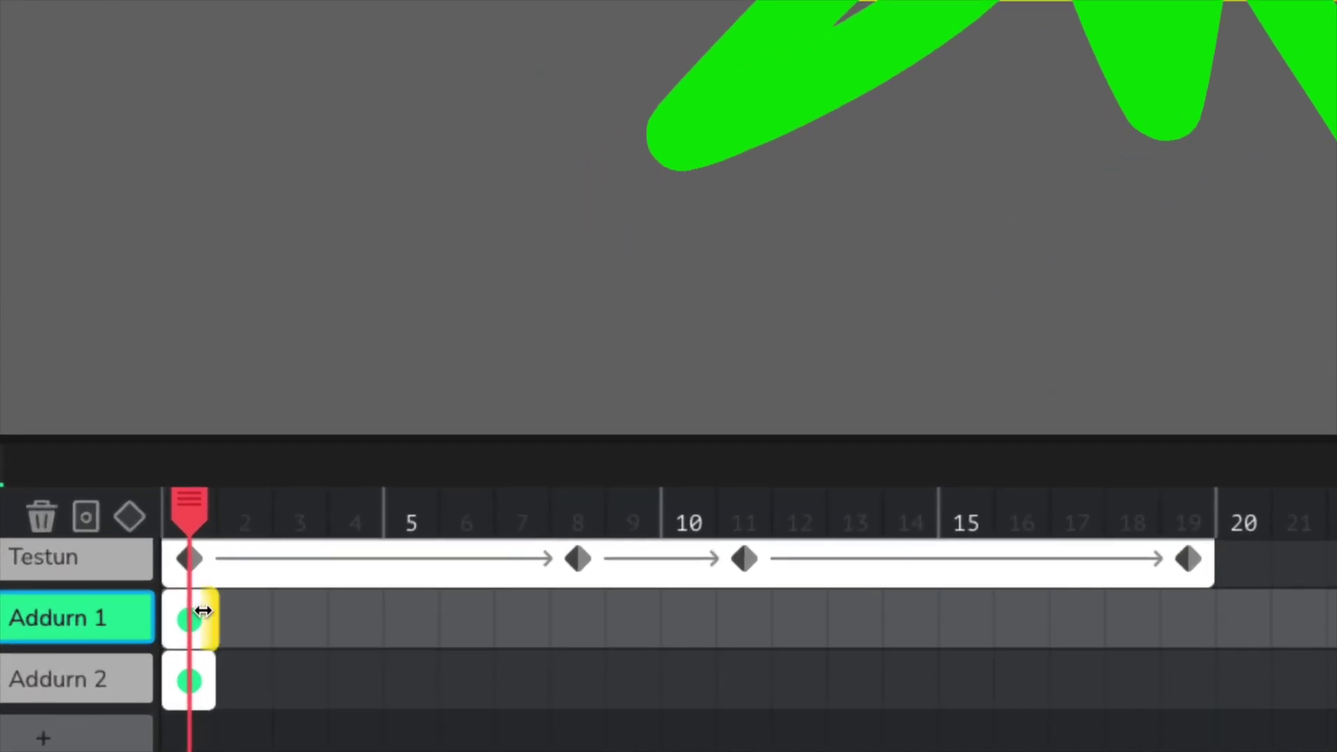
{"action": "left_click", "coordinate": [109, 630]}
{"action": "left_click_drag", "start_coordinate": [199, 613], "coordinate": [1227, 636]}
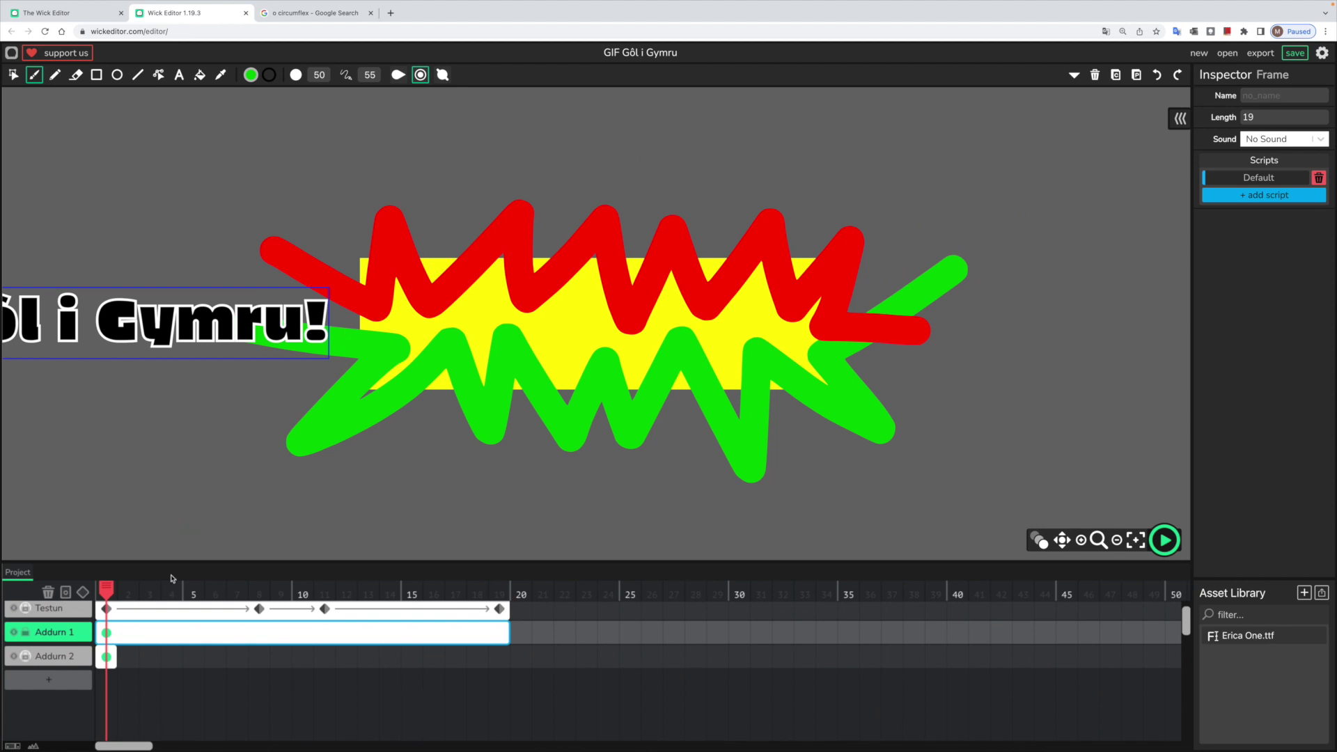
Preview the animation of the text and the red zigzag, and stop playback.
{"action": "left_click", "coordinate": [1164, 541]}
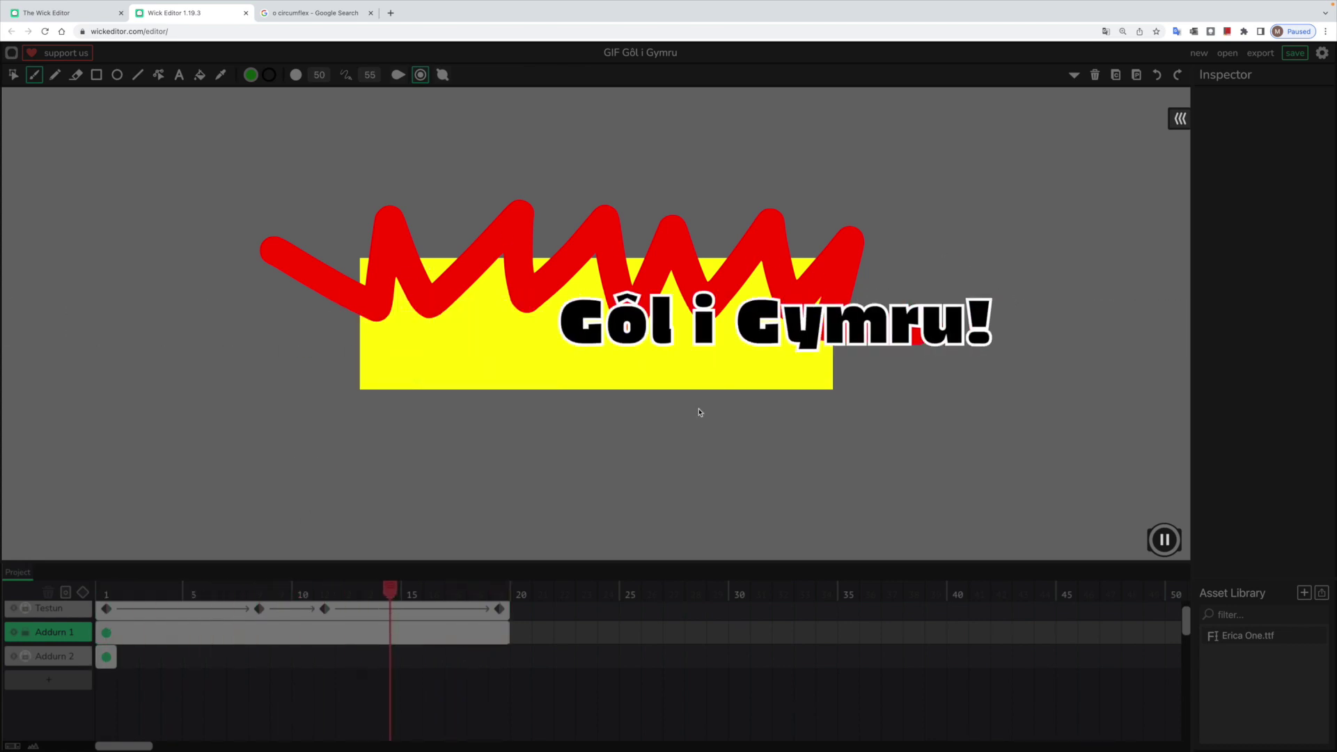
{"action": "left_click", "coordinate": [1164, 540]}
{"action": "left_click", "coordinate": [140, 627]}
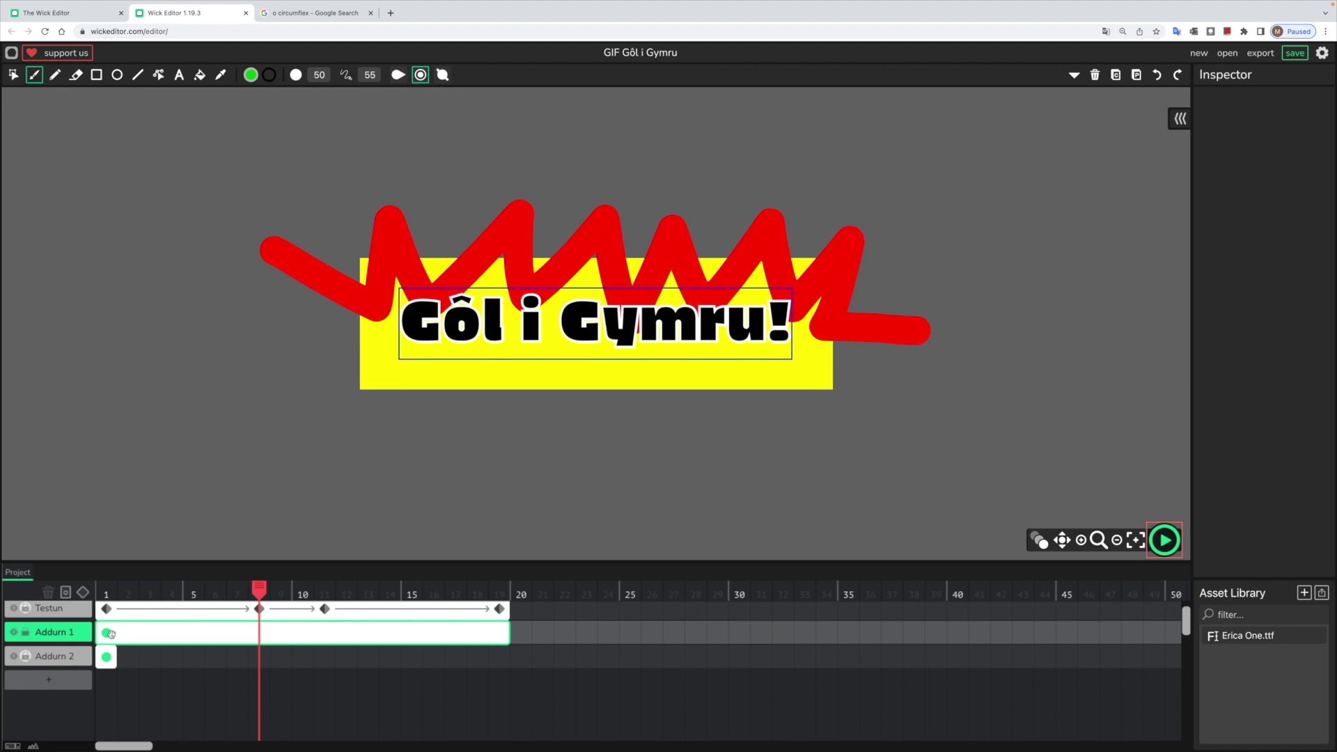
Add tweens to the Addurn 1 layer at frames 1, 9 and 19.
{"action": "left_click", "coordinate": [109, 634]}
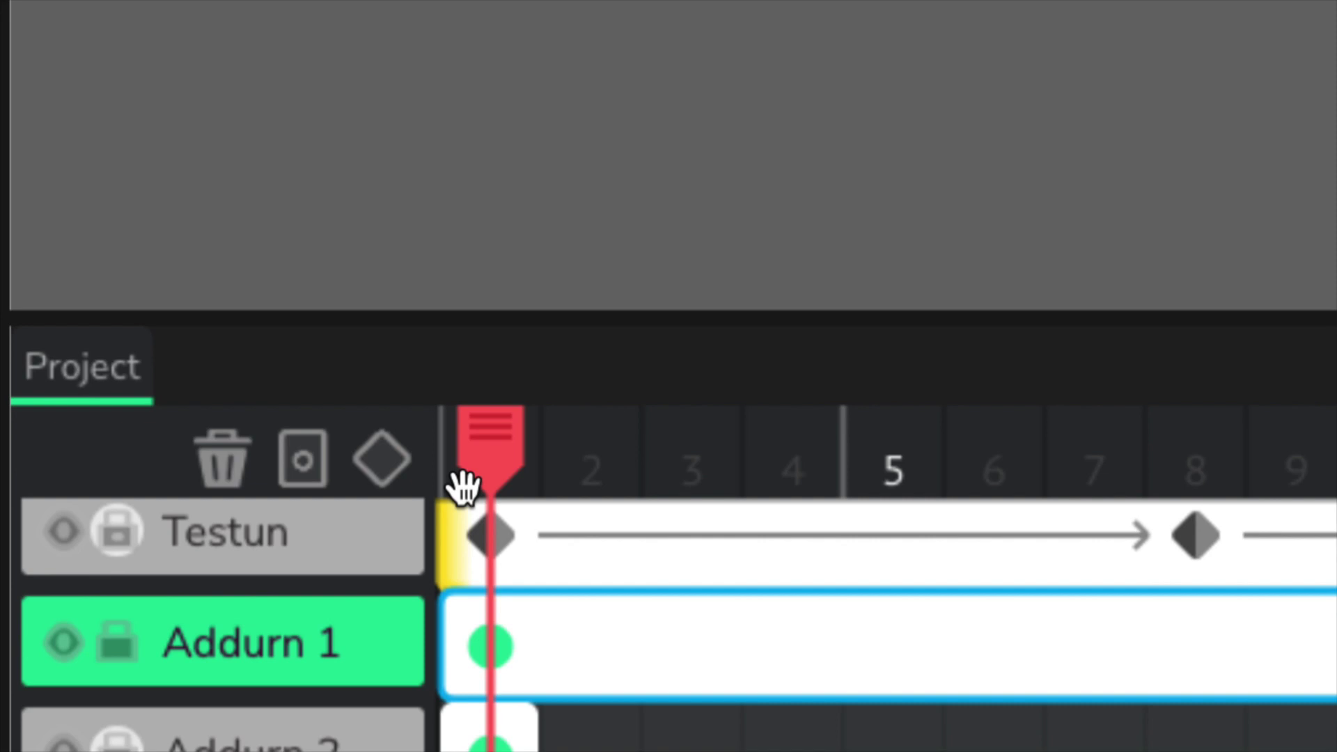
{"action": "left_click", "coordinate": [399, 470]}
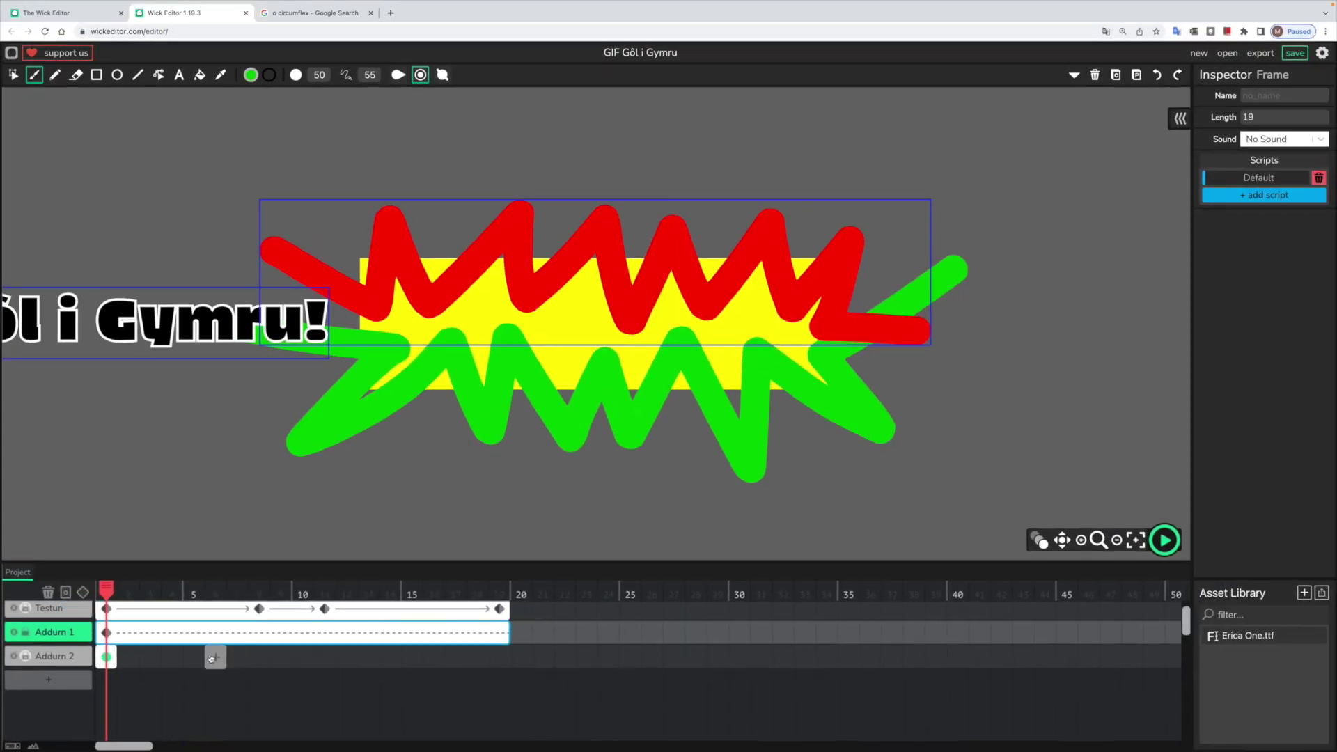
{"action": "left_click", "coordinate": [289, 634]}
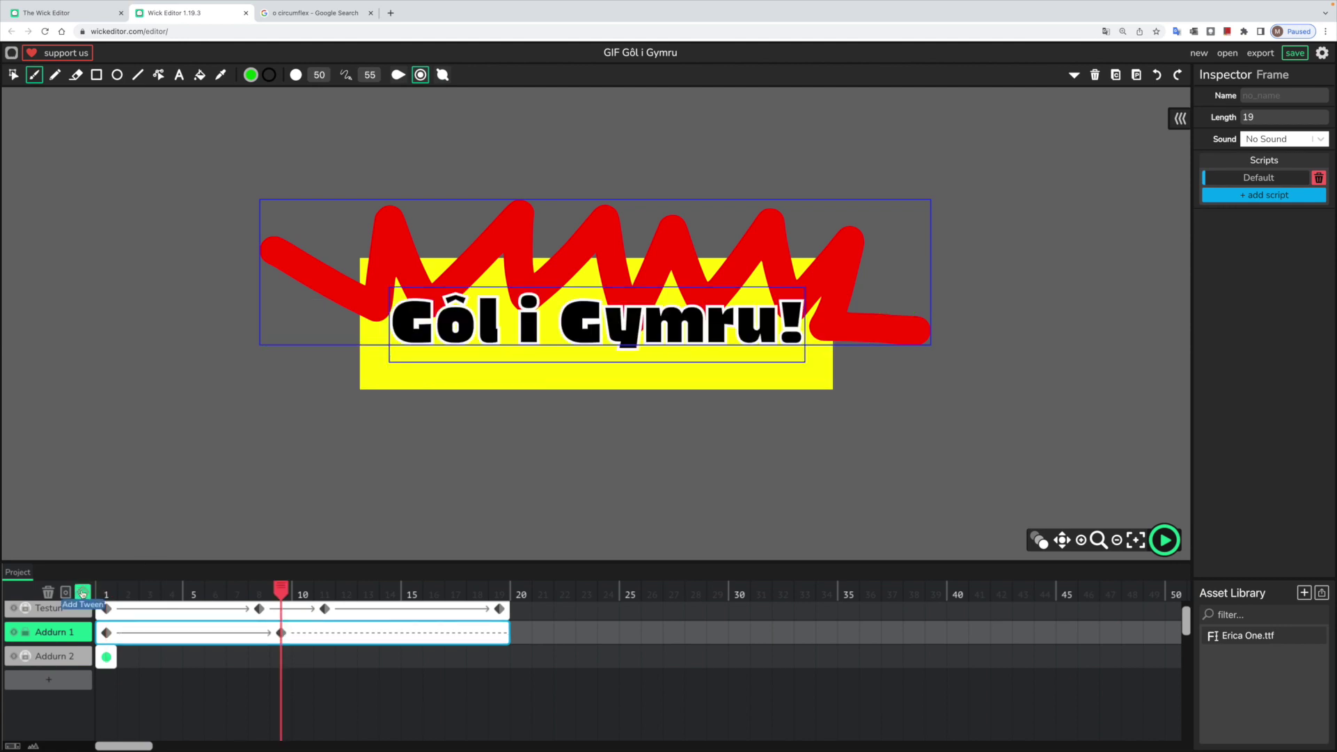
{"action": "left_click", "coordinate": [501, 634]}
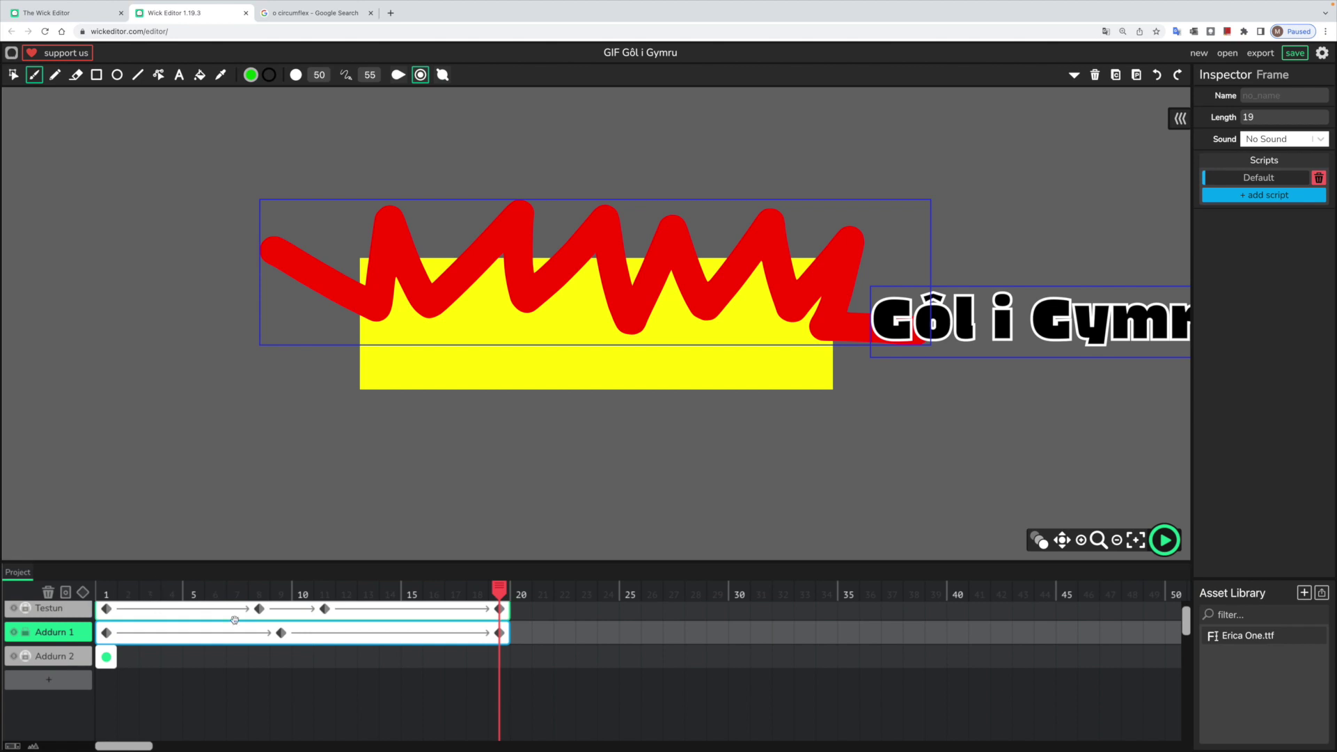
Review the Addurn 1 tweens at frames 9 and 19.
{"action": "left_click", "coordinate": [282, 633]}
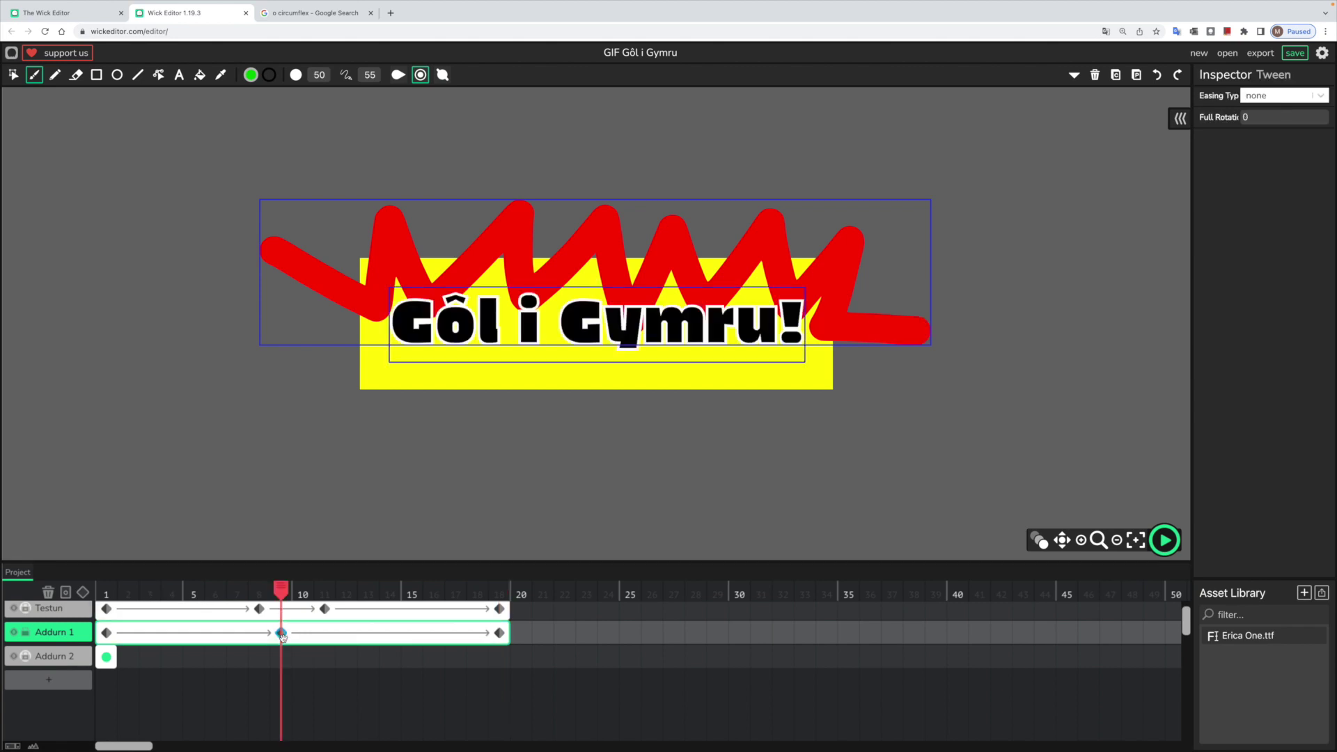
{"action": "left_click", "coordinate": [500, 633]}
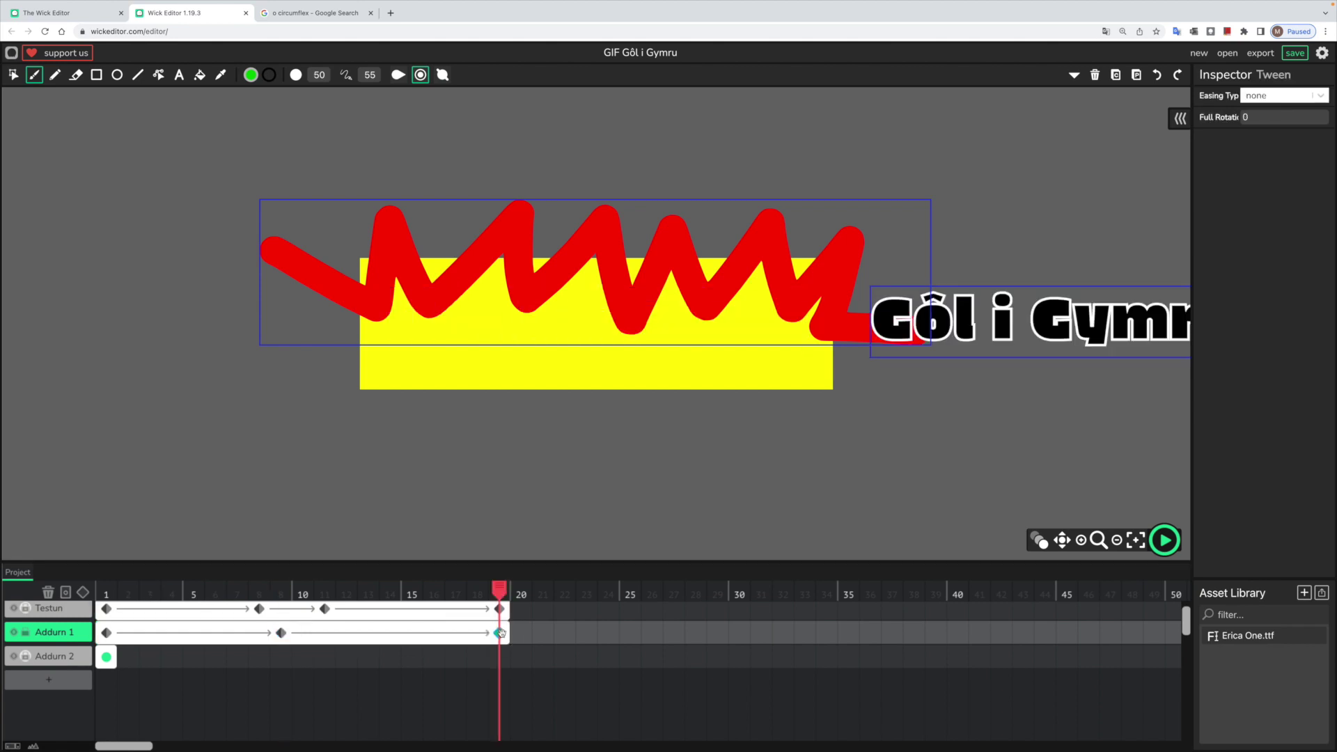
{"action": "left_click", "coordinate": [282, 633]}
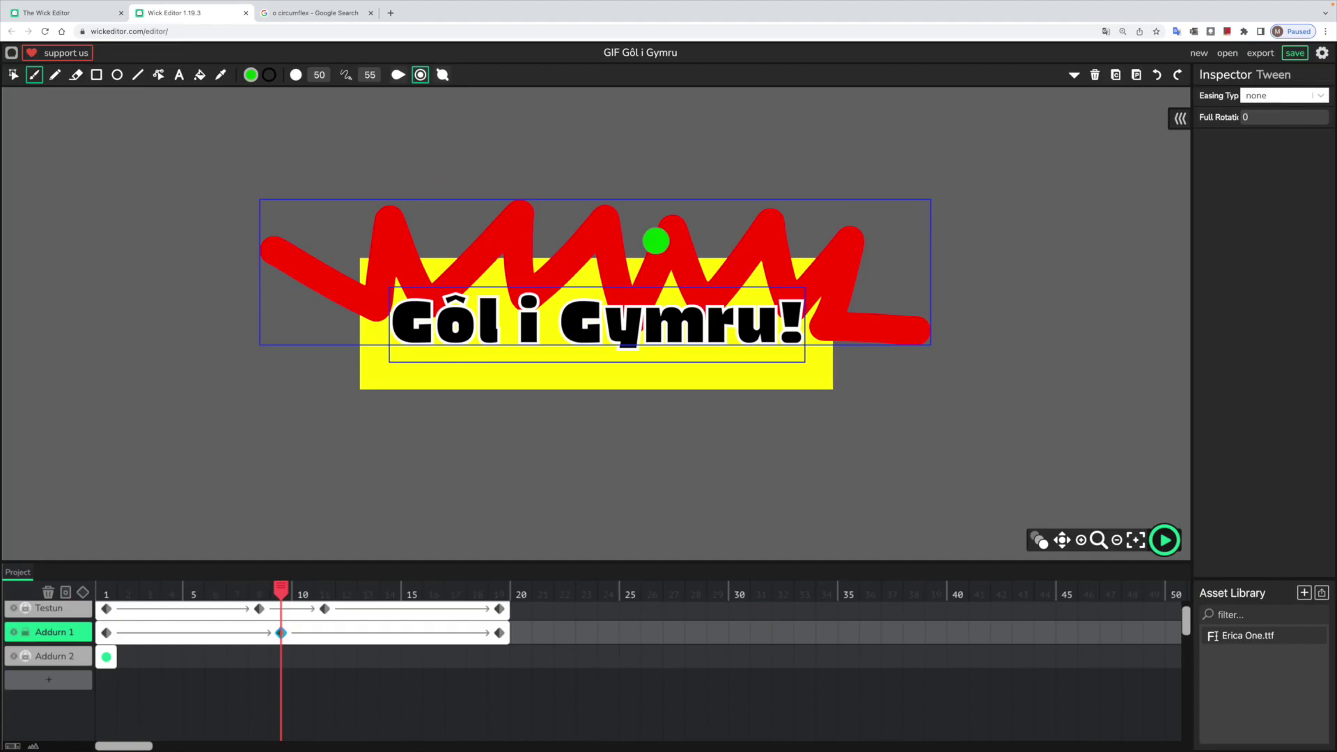
{"action": "left_click", "coordinate": [124, 640]}
{"action": "left_click", "coordinate": [52, 641]}
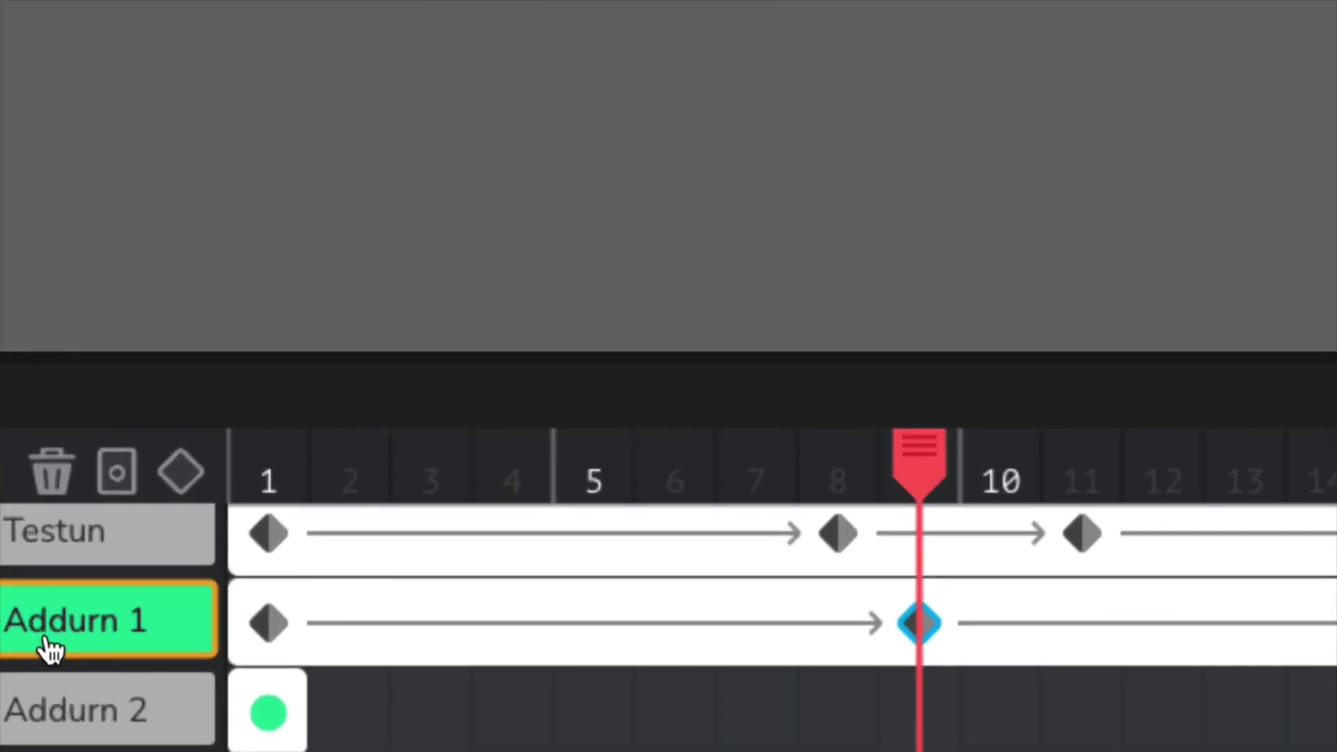
At the Addurn 1 tween on frame 1, move the red zigzag off the yellow canvas to its upper left.
{"action": "left_click", "coordinate": [272, 622]}
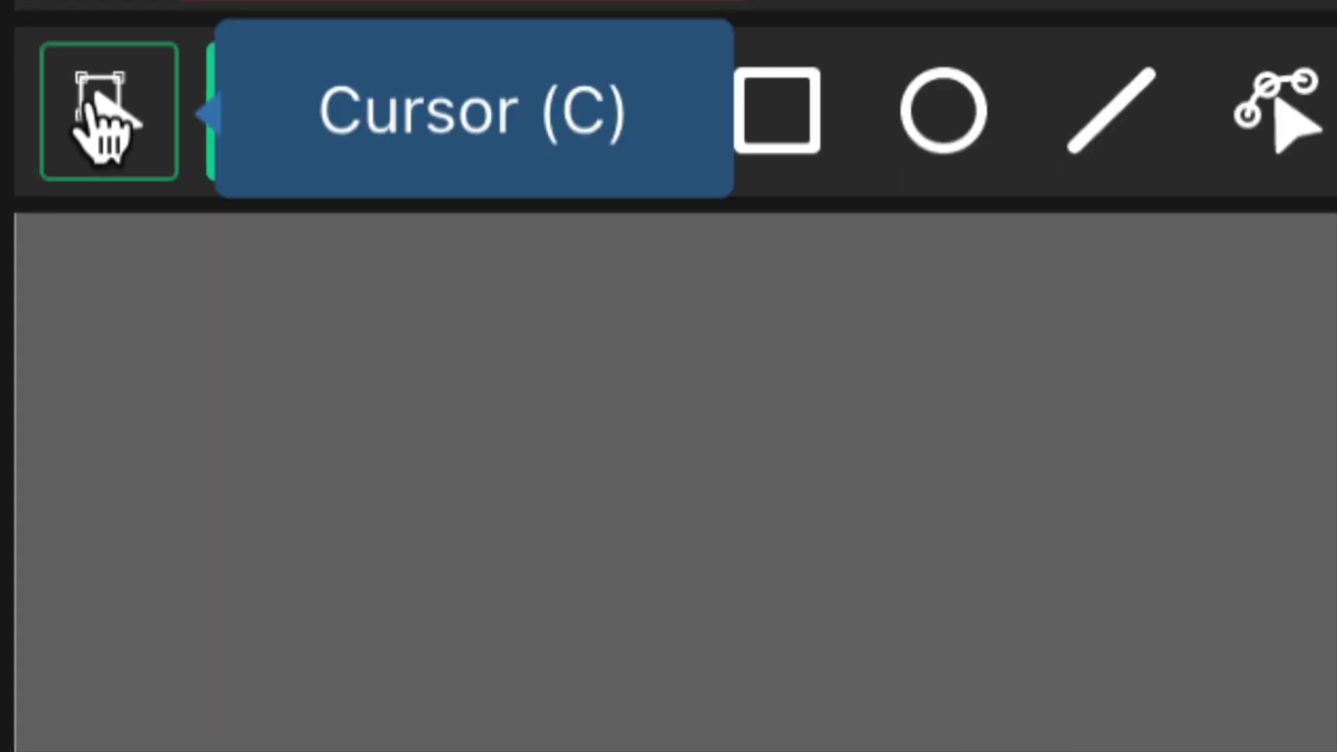
{"action": "left_click", "coordinate": [13, 73]}
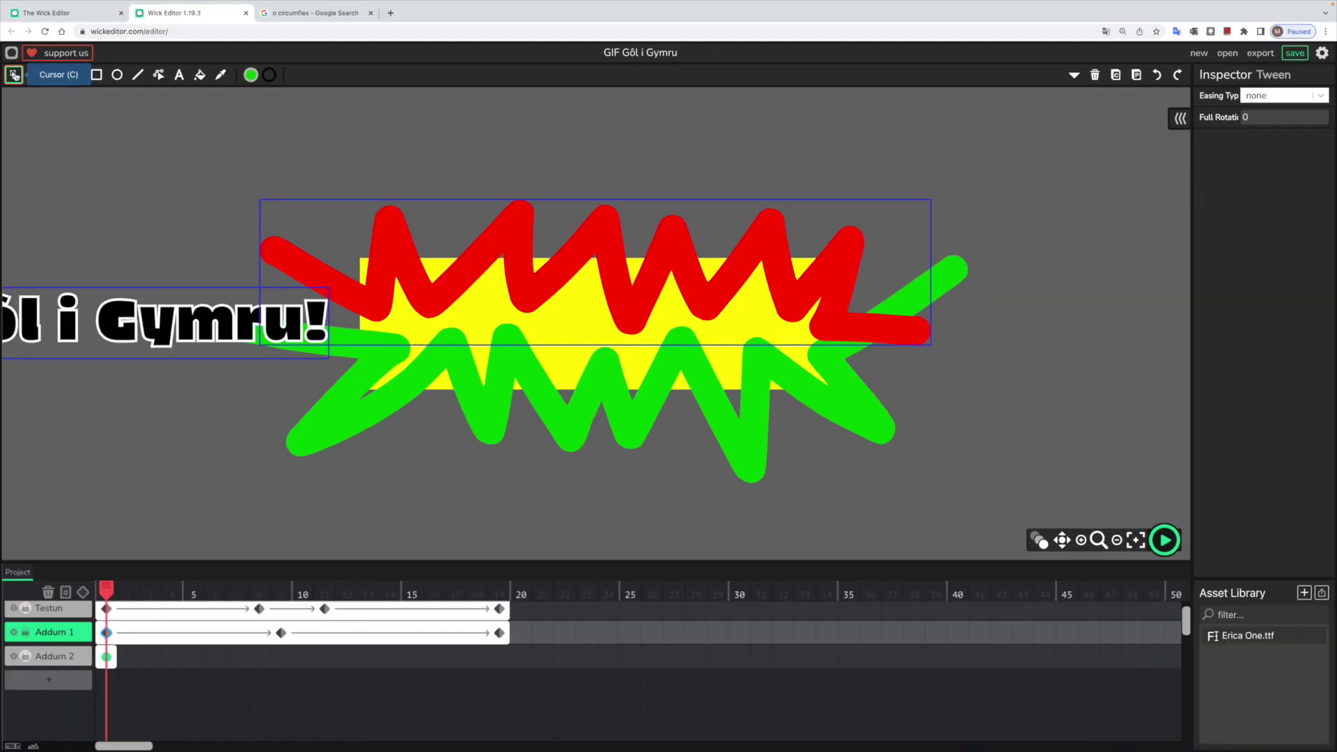
{"action": "left_click", "coordinate": [454, 284]}
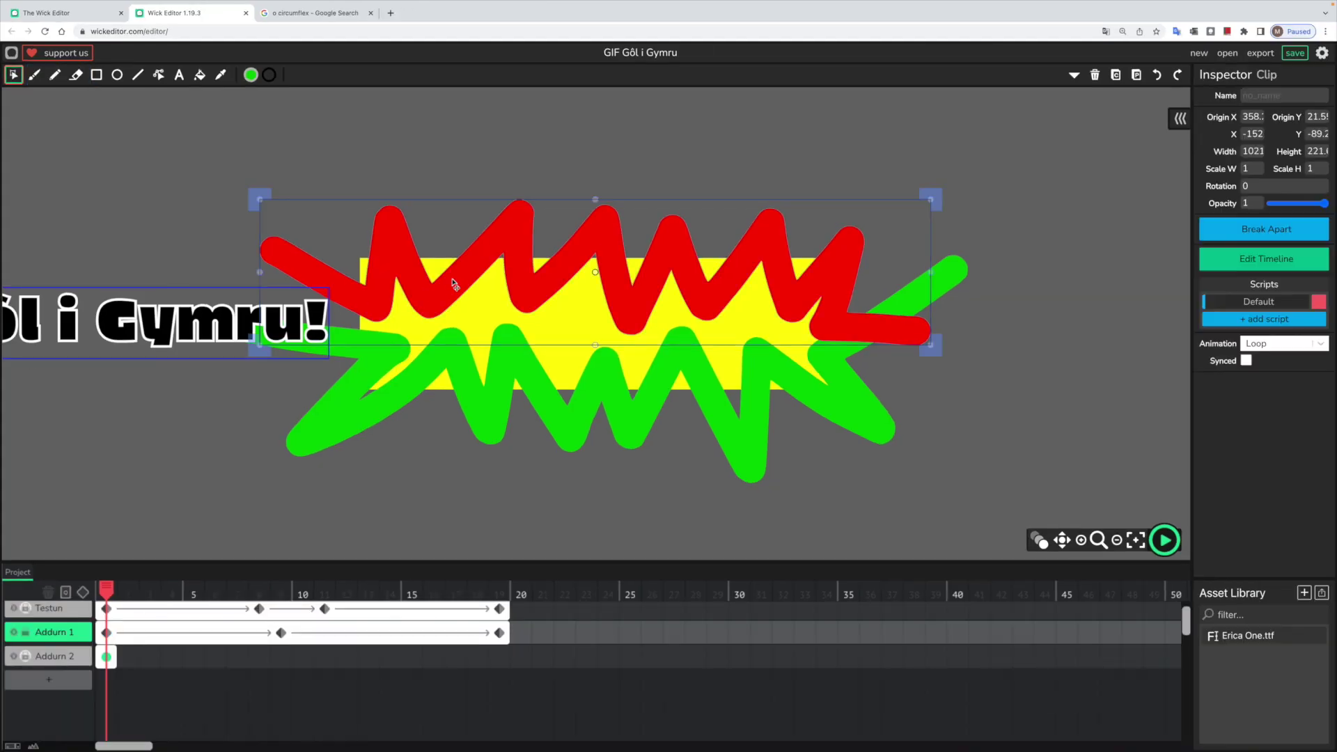
{"action": "left_click", "coordinate": [641, 245]}
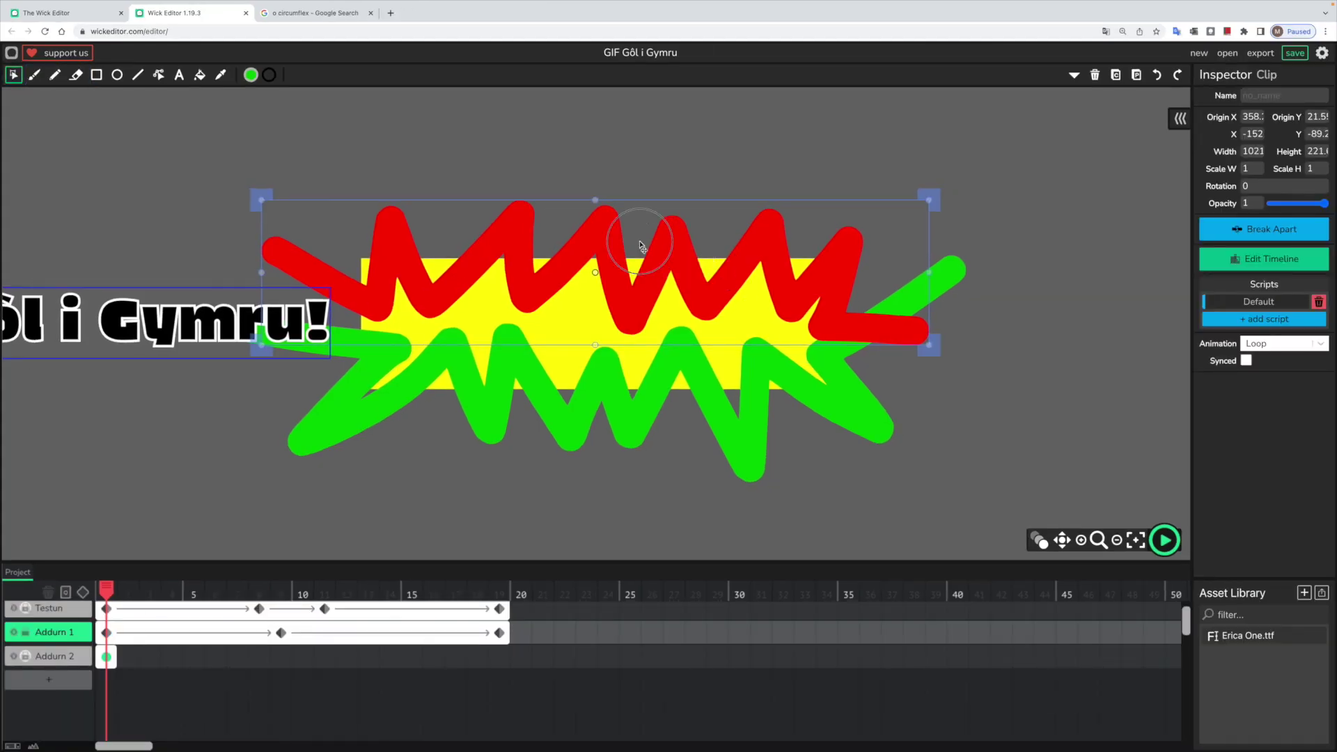
{"action": "key", "text": "ctrl+z"}
{"action": "left_click_drag", "start_coordinate": [623, 224], "coordinate": [575, 208]}
{"action": "left_click_drag", "start_coordinate": [334, 190], "coordinate": [301, 191]}
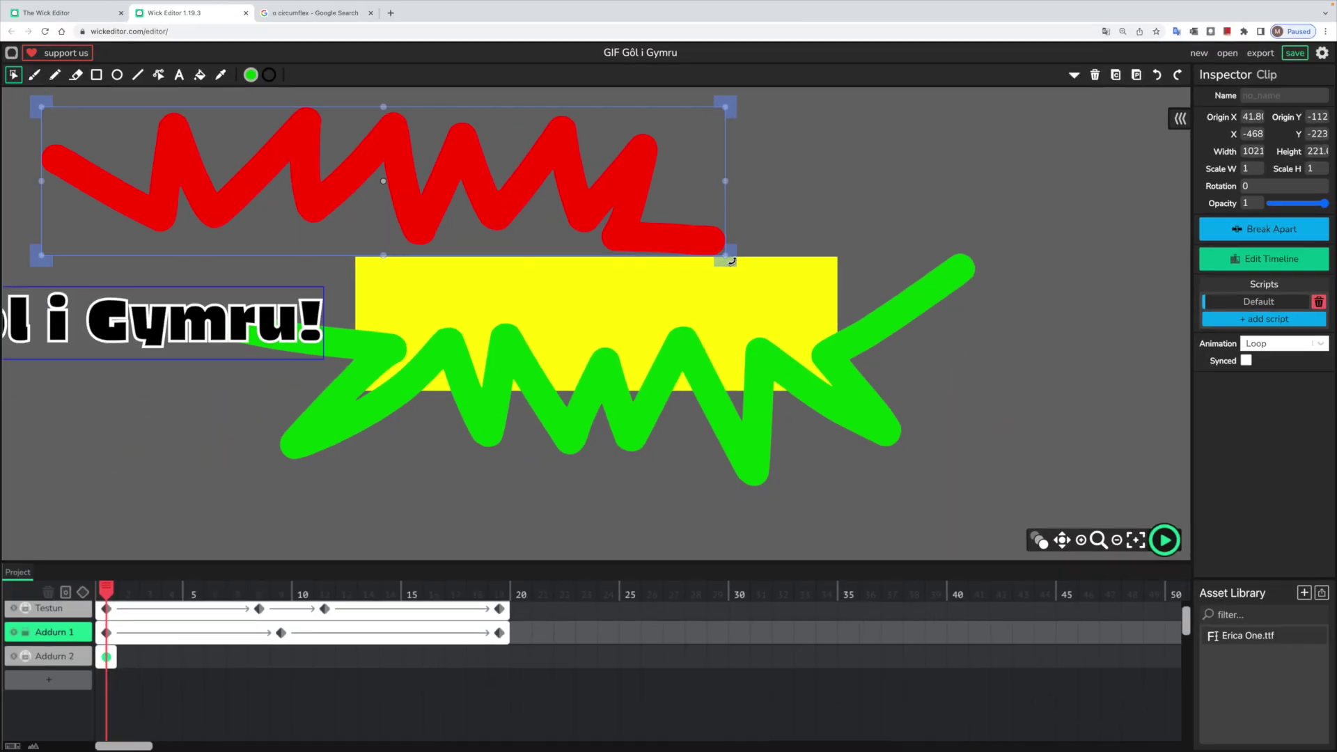
Rotate the red zigzag on frame 1 to about -33 degrees and enlarge it to about 3 times its size, clear of the canvas.
{"action": "left_click_drag", "start_coordinate": [726, 259], "coordinate": [778, 134]}
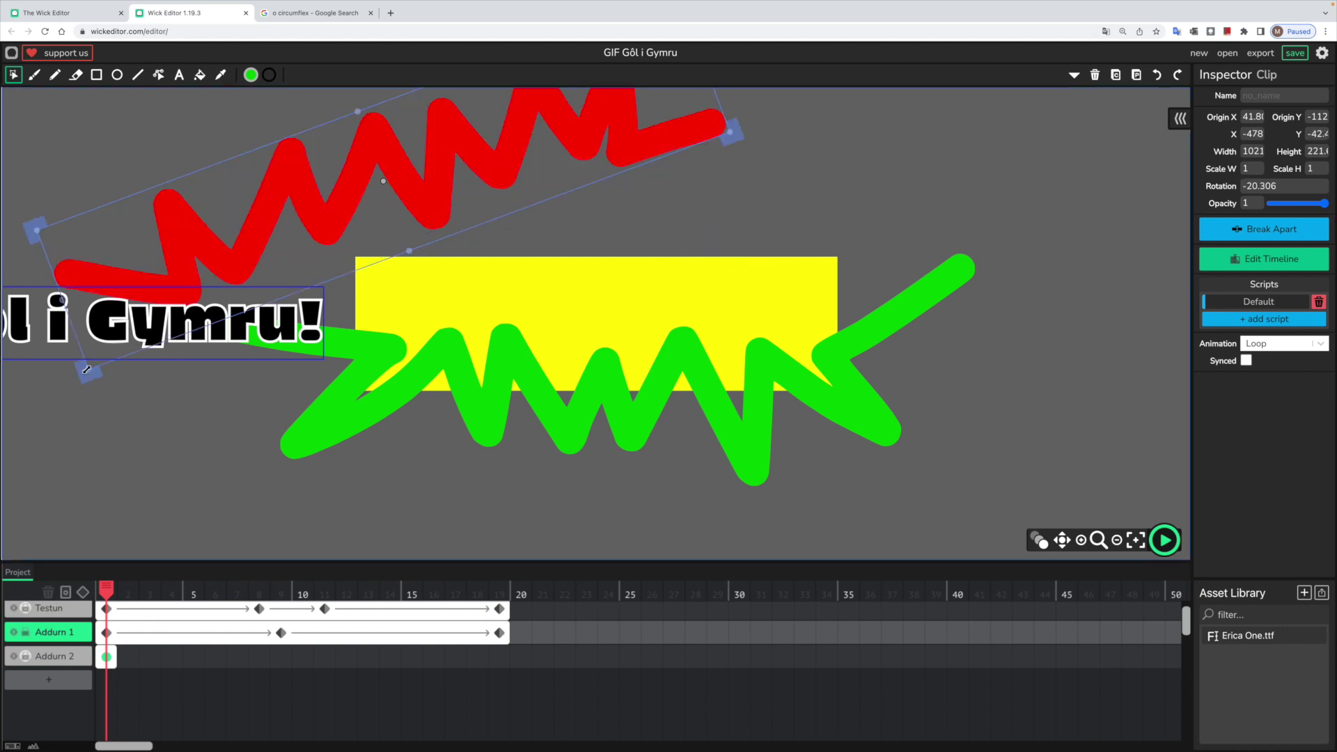
{"action": "left_click_drag", "start_coordinate": [87, 370], "coordinate": [7, 430]}
{"action": "scroll", "coordinate": [382, 297], "scroll_direction": "down", "scroll_amount": 5}
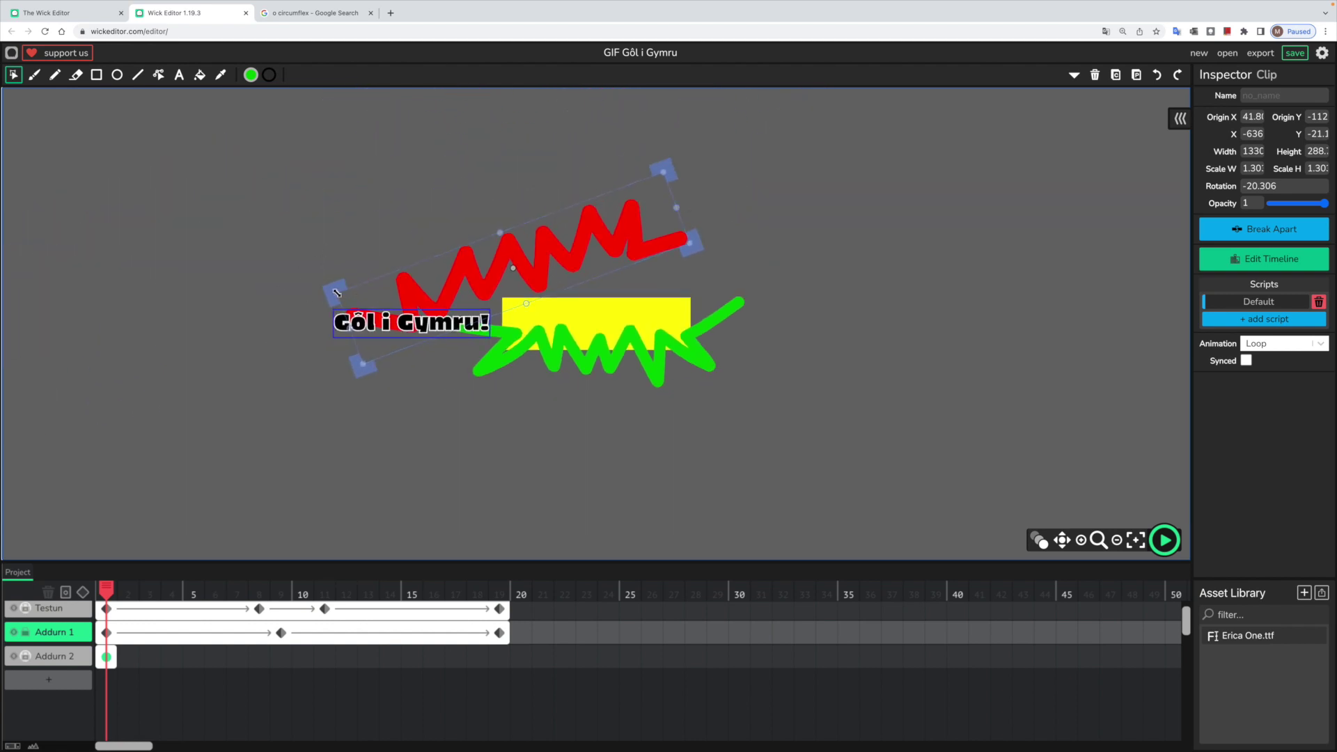
{"action": "left_click_drag", "start_coordinate": [242, 280], "coordinate": [69, 271]}
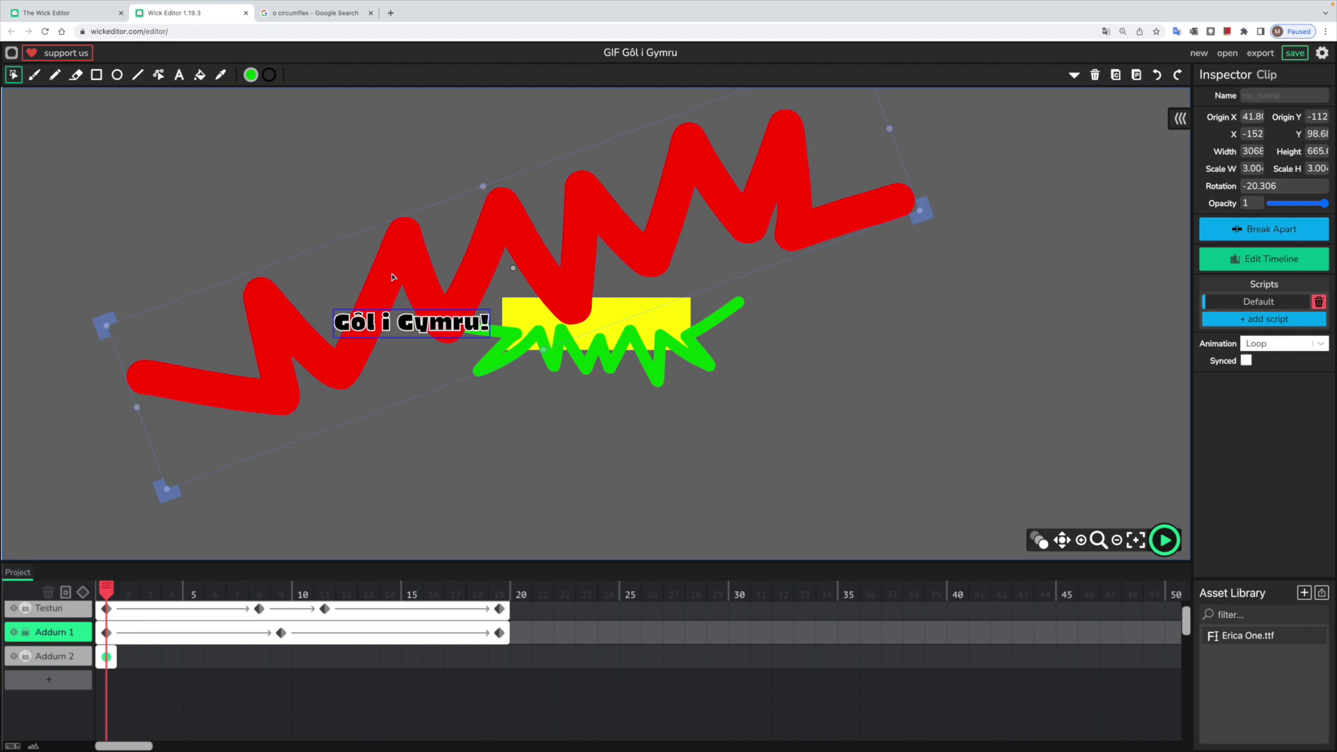
{"action": "left_click_drag", "start_coordinate": [925, 212], "coordinate": [899, 120]}
{"action": "left_click_drag", "start_coordinate": [459, 247], "coordinate": [522, 268]}
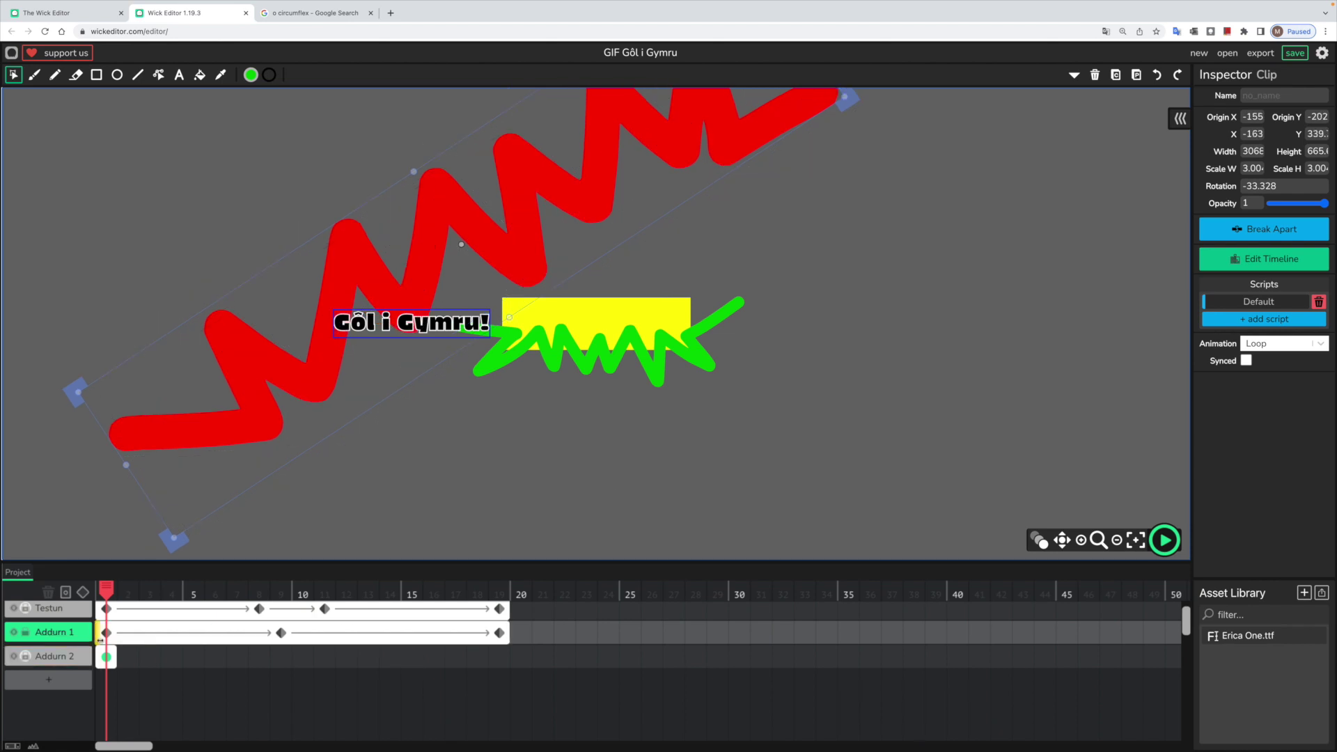
Review the Addurn 1 tweens at frames 1 and 9.
{"action": "left_click", "coordinate": [63, 636]}
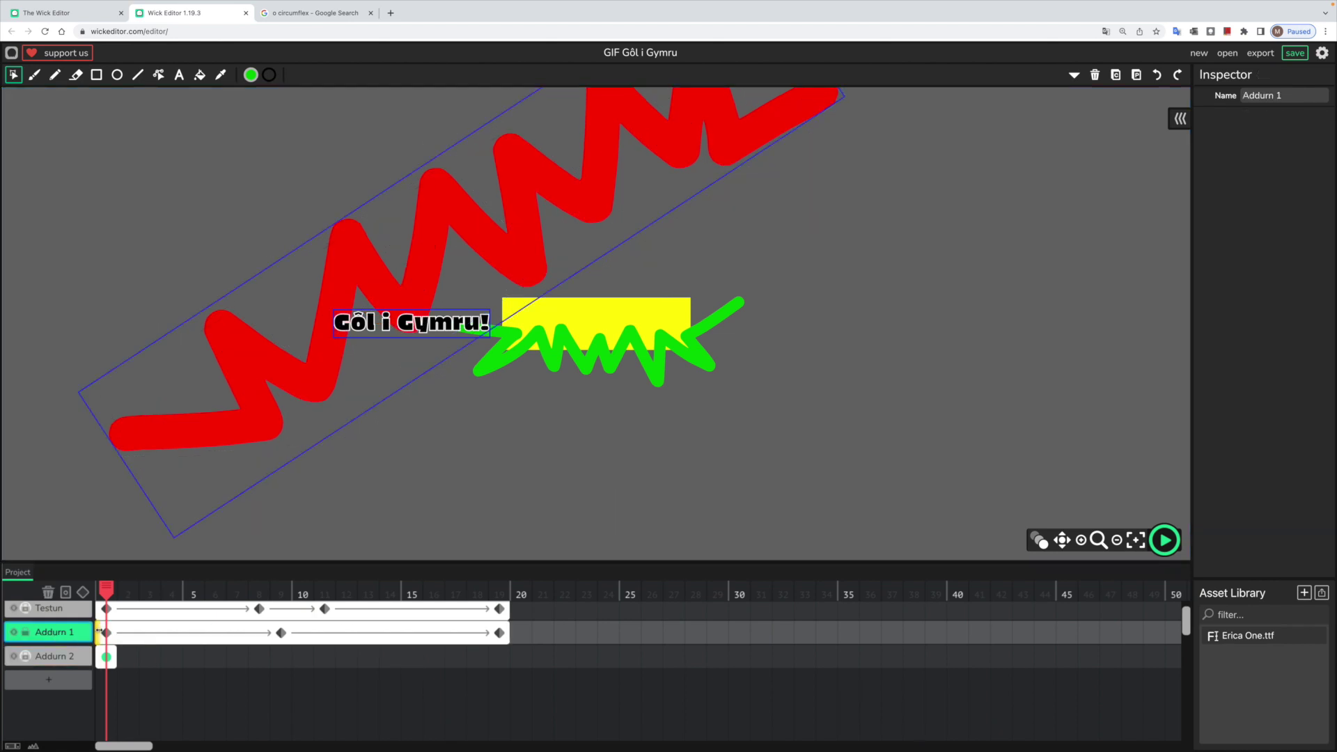
{"action": "left_click", "coordinate": [107, 632]}
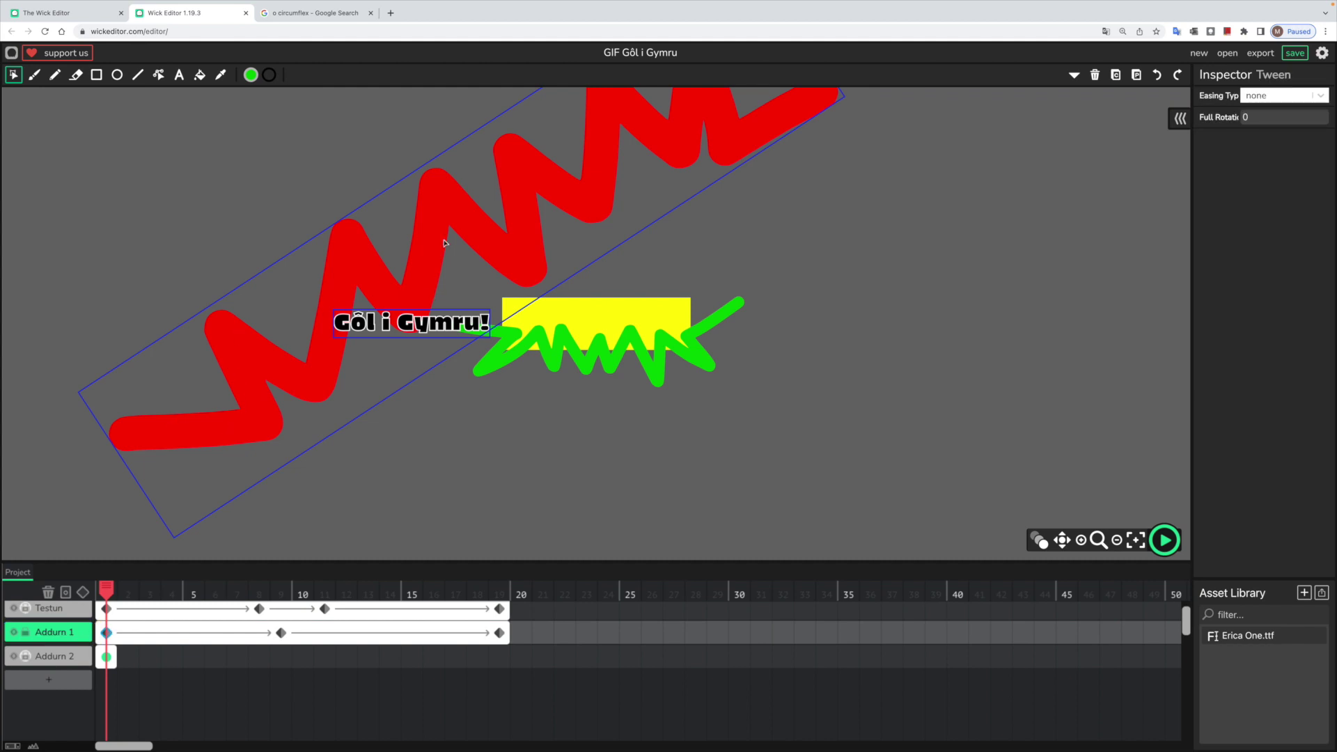
{"action": "left_click", "coordinate": [282, 632]}
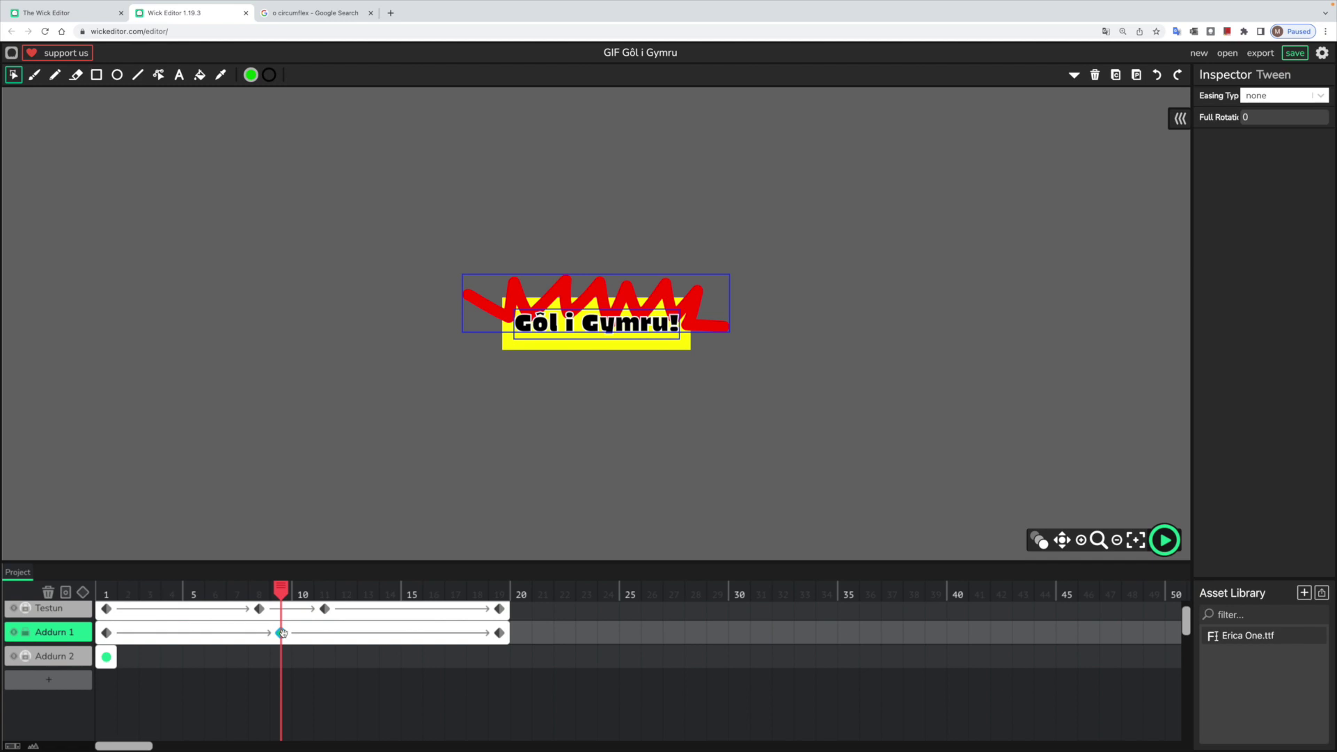
At the Addurn 1 tween on frame 19, move the red zigzag off the canvas's right side and rotate it to about 43 degrees.
{"action": "left_click", "coordinate": [498, 633]}
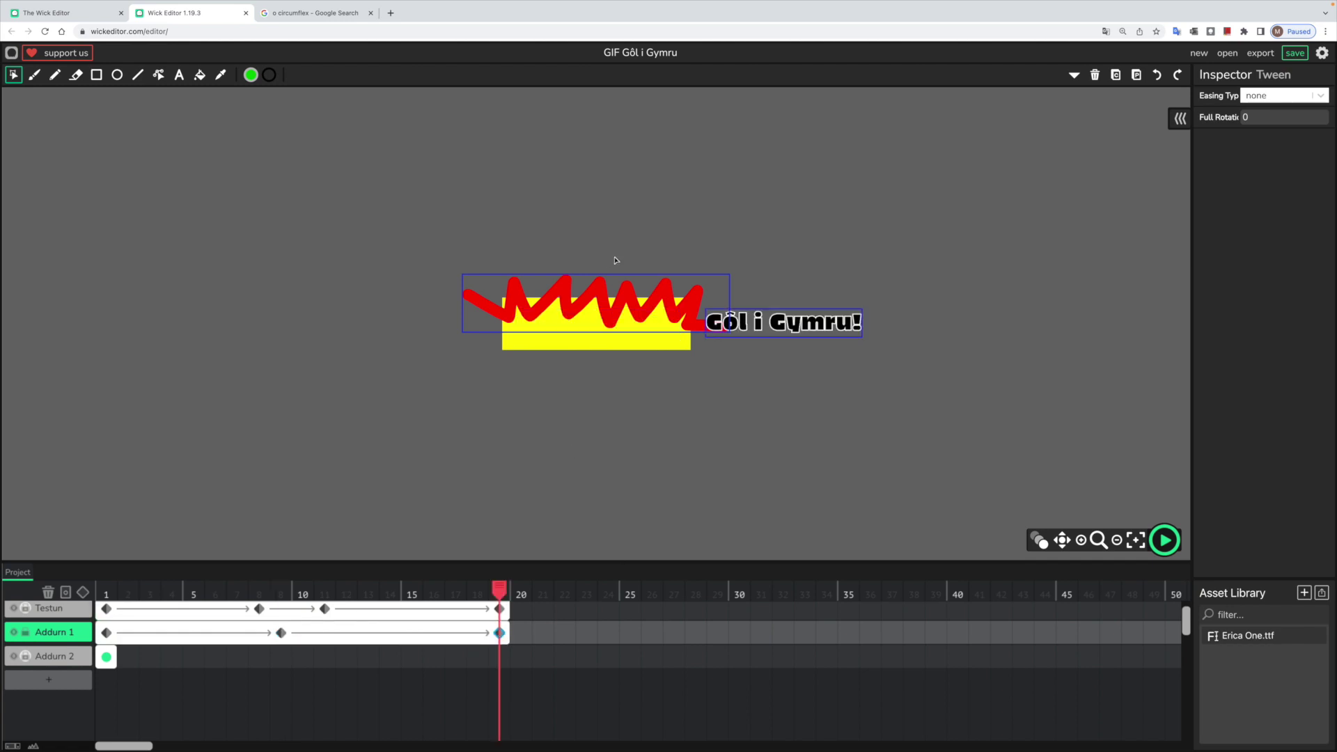
{"action": "left_click", "coordinate": [629, 305]}
{"action": "left_click_drag", "start_coordinate": [635, 305], "coordinate": [816, 285]}
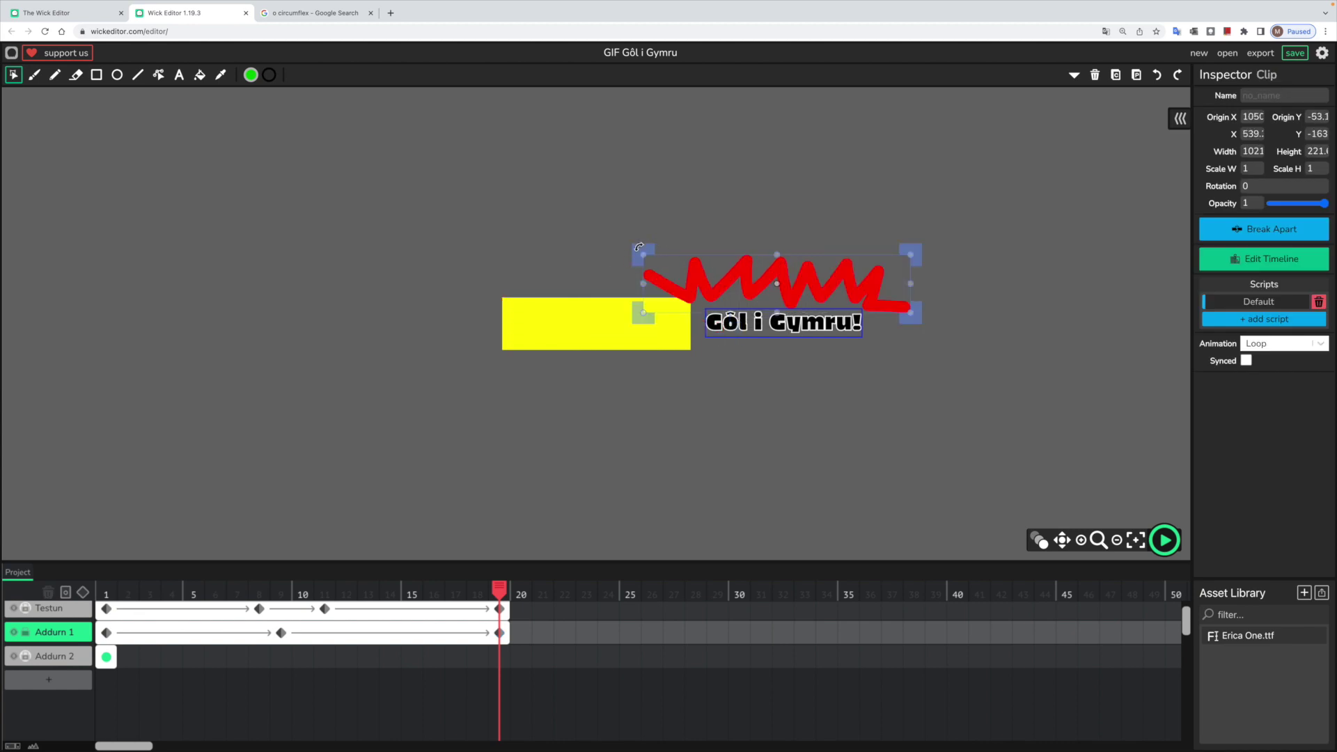
{"action": "left_click_drag", "start_coordinate": [726, 201], "coordinate": [727, 203]}
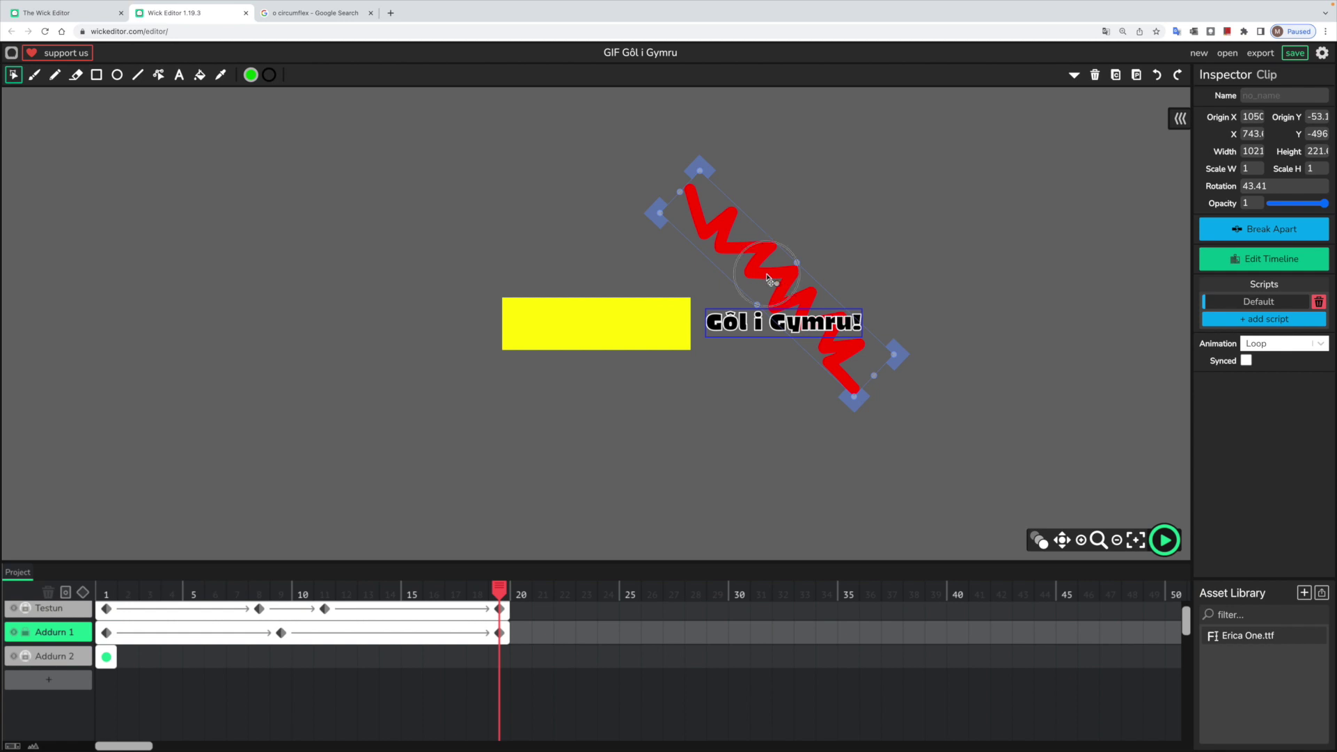
{"action": "left_click_drag", "start_coordinate": [768, 280], "coordinate": [696, 278]}
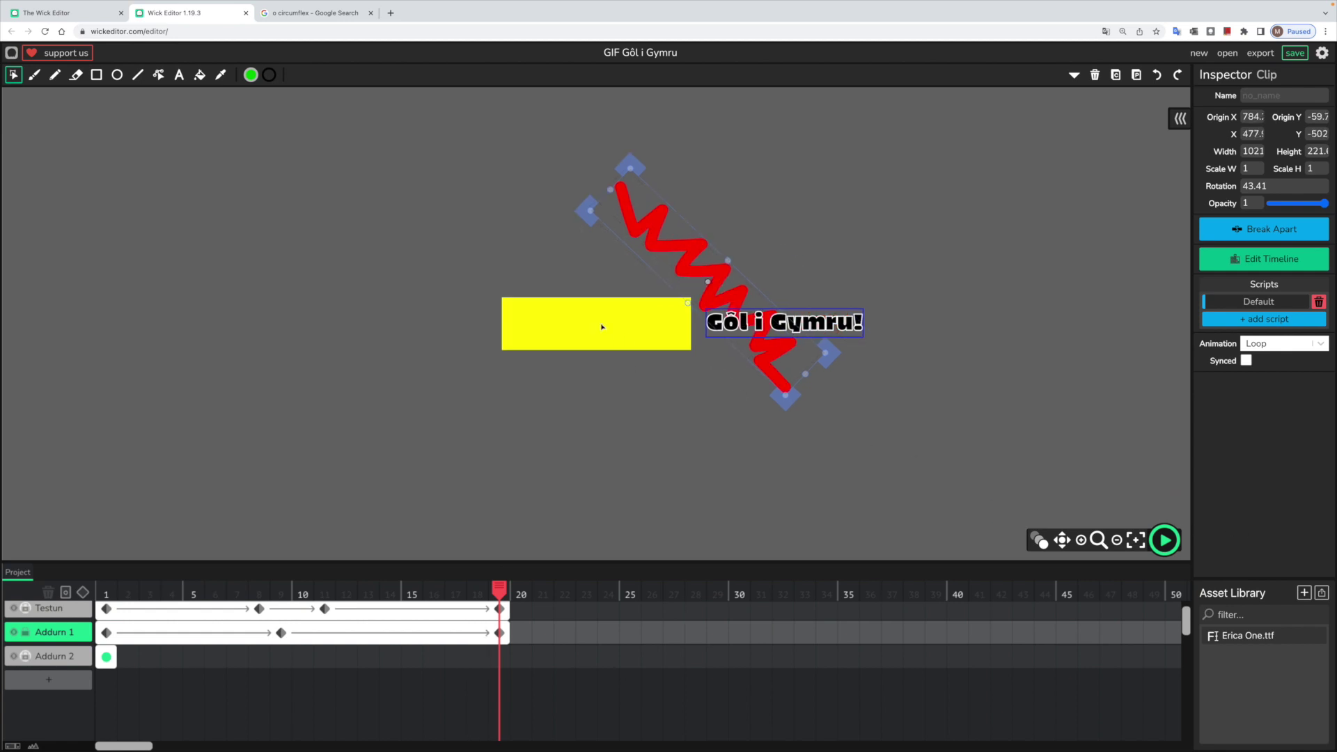
Preview the animation with the transformed red zigzag at closer zoom, and stop playback.
{"action": "scroll", "coordinate": [603, 327], "scroll_direction": "up", "scroll_amount": 5}
{"action": "scroll", "coordinate": [603, 327], "scroll_direction": "up", "scroll_amount": 2}
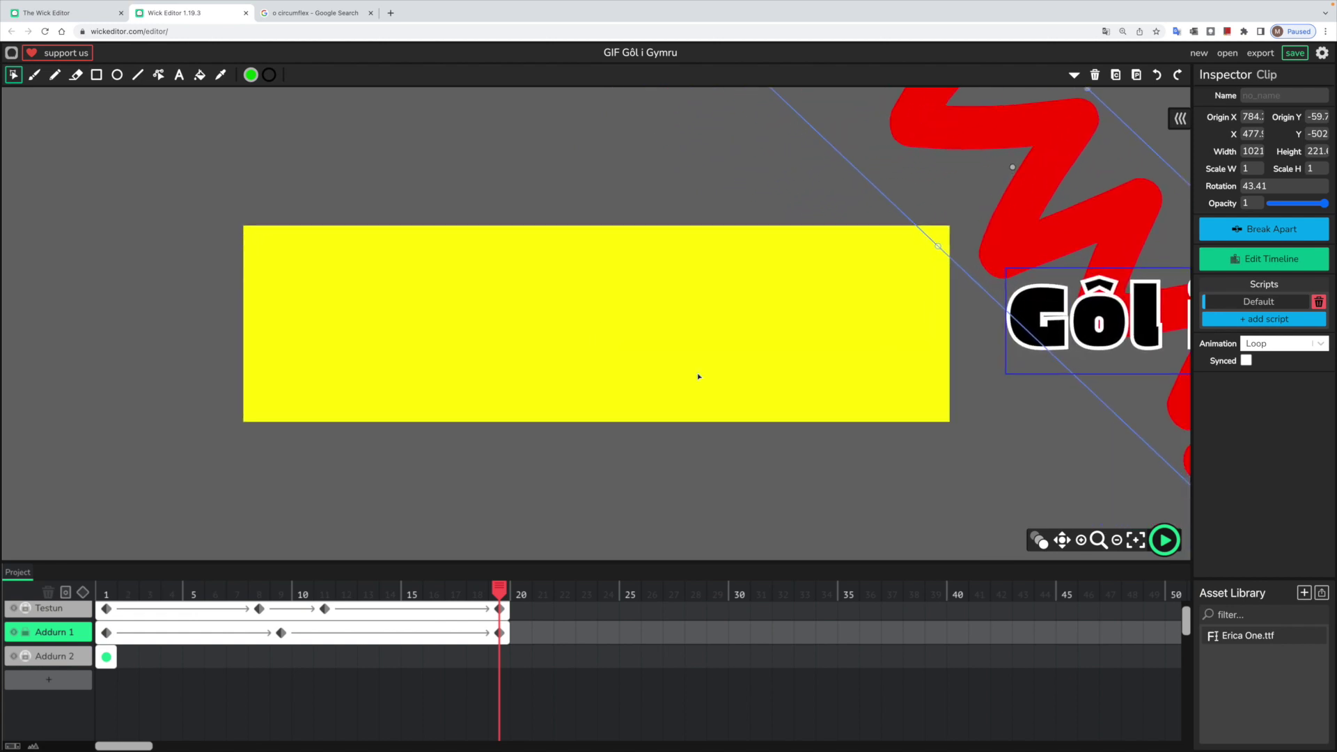
{"action": "left_click", "coordinate": [1165, 540]}
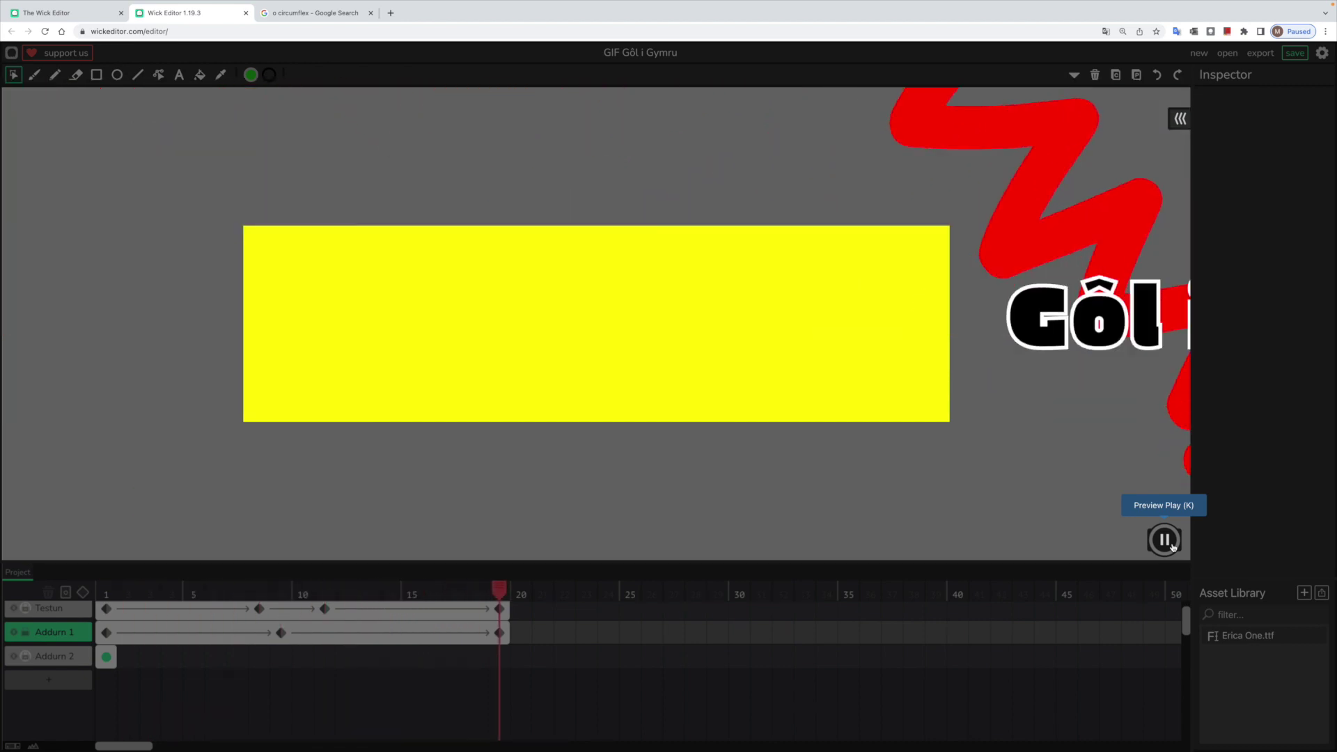
{"action": "left_click", "coordinate": [1173, 548]}
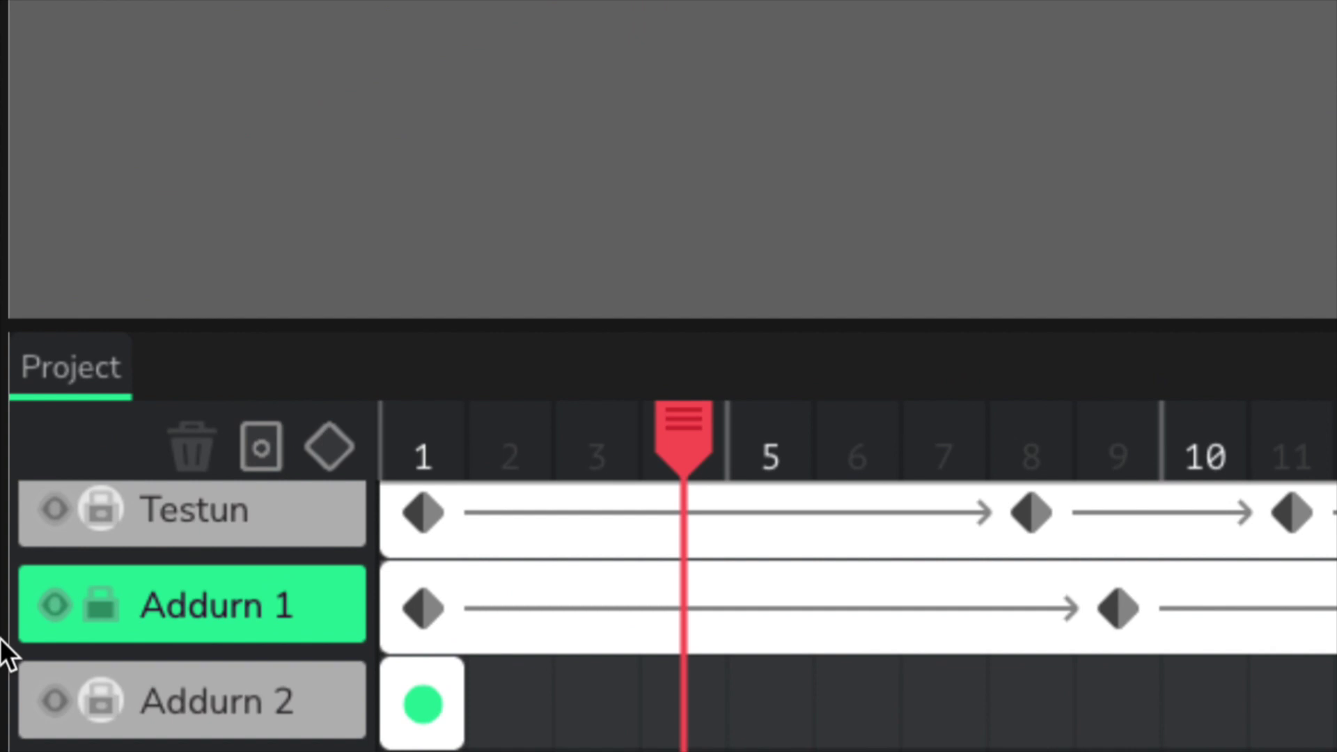
Lock the Addurn 1 layer, unlock Addurn 2 and extend the Addurn 2 frame to a length of 19.
{"action": "left_click", "coordinate": [111, 611]}
{"action": "left_click", "coordinate": [106, 707]}
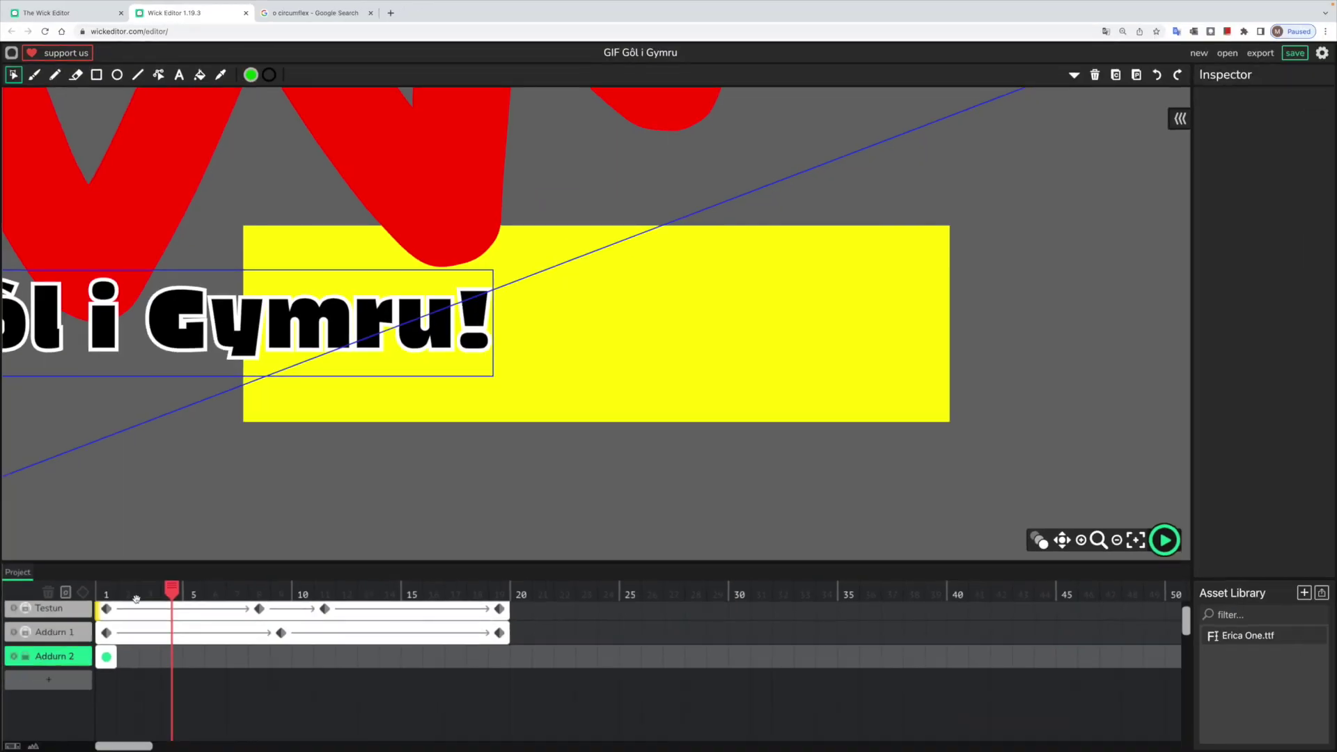
{"action": "left_click_drag", "start_coordinate": [115, 657], "coordinate": [507, 659]}
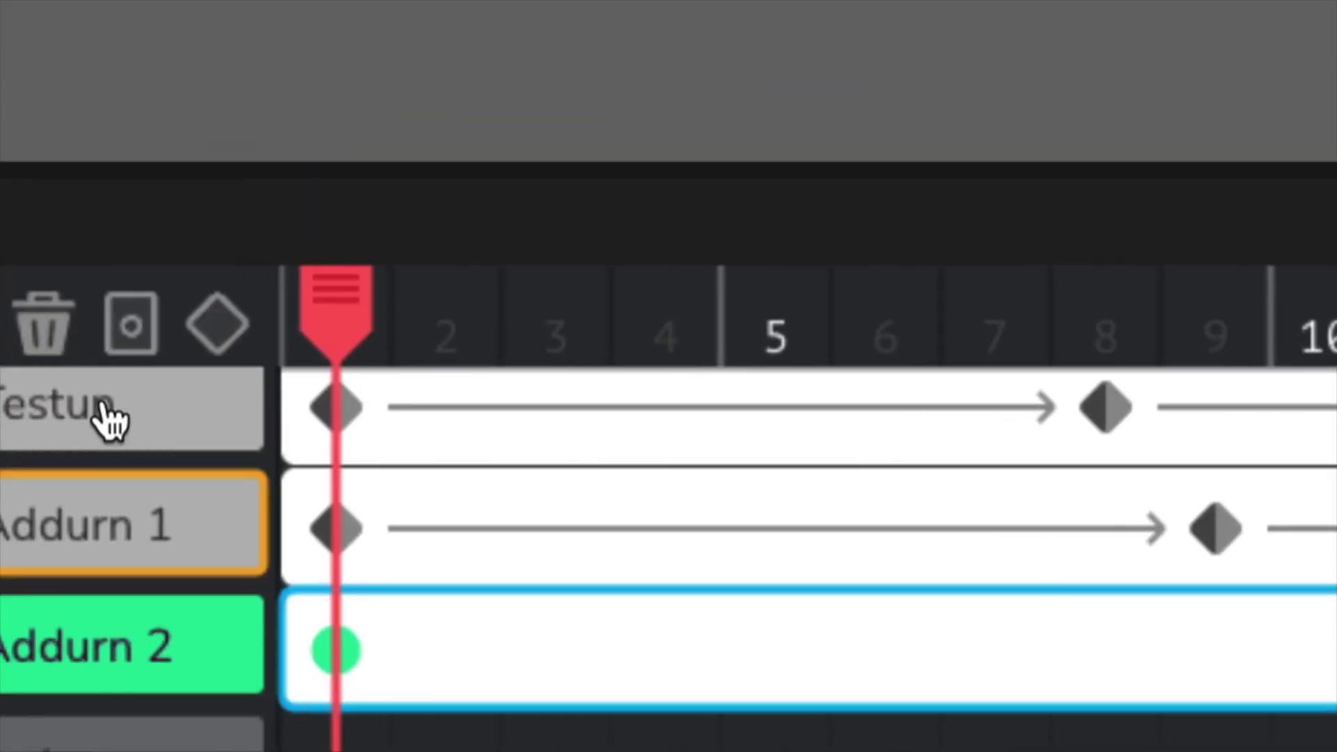
Add tweens to the Addurn 2 layer at frames 1, 11 and 19.
{"action": "left_click", "coordinate": [222, 322]}
{"action": "left_click", "coordinate": [526, 577]}
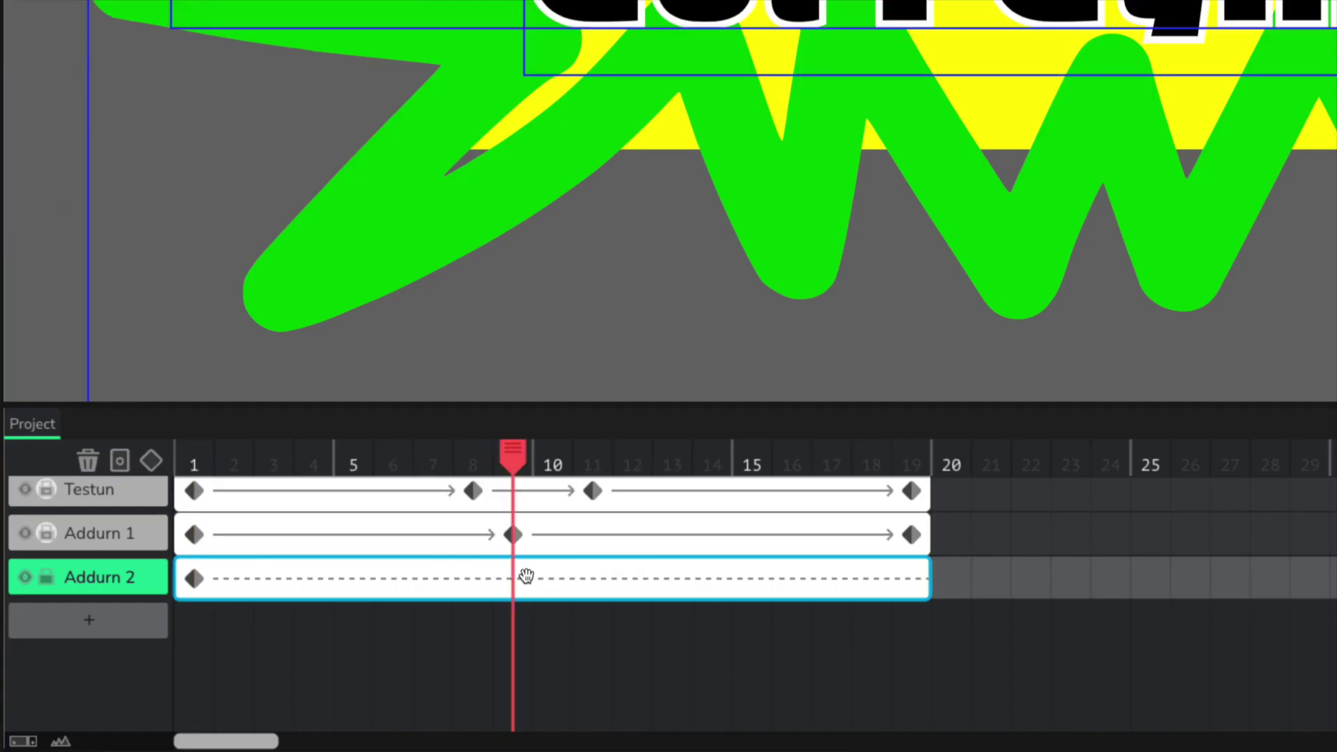
{"action": "left_click_drag", "start_coordinate": [521, 462], "coordinate": [575, 459]}
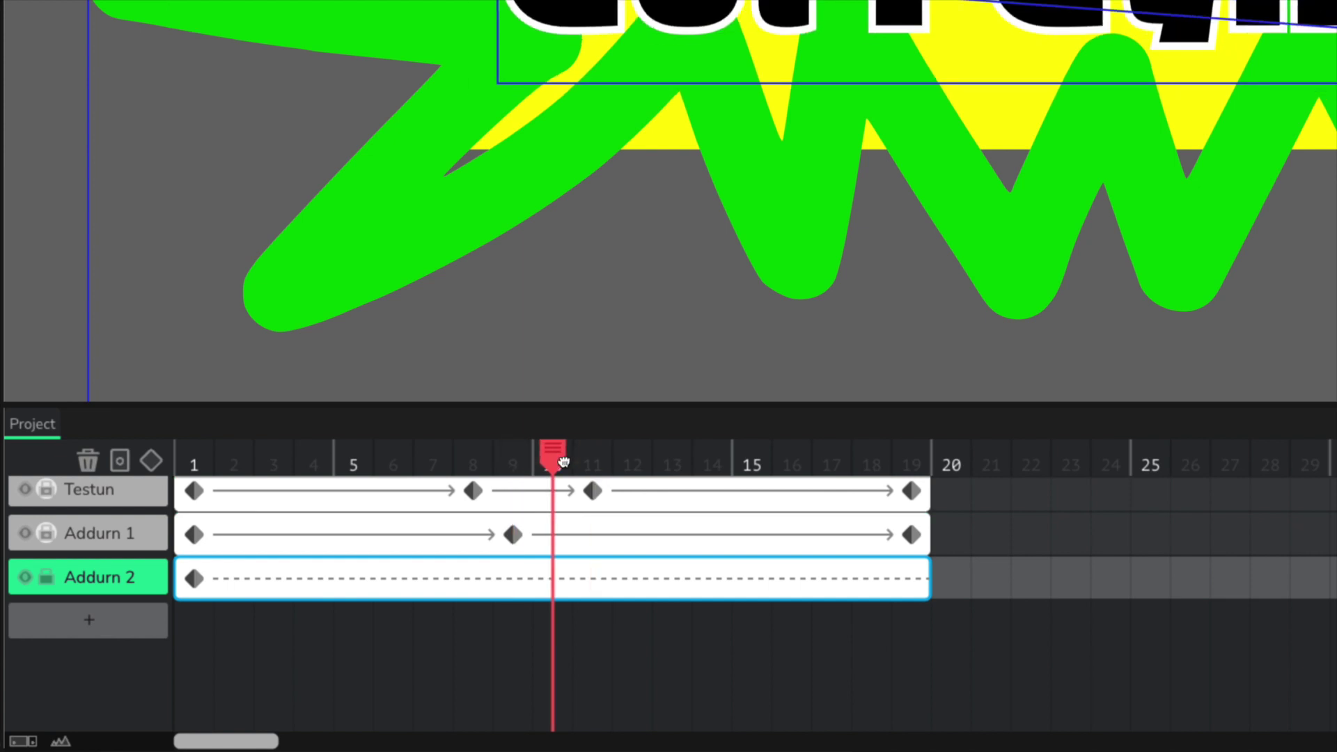
{"action": "left_click", "coordinate": [150, 460]}
{"action": "left_click", "coordinate": [917, 580]}
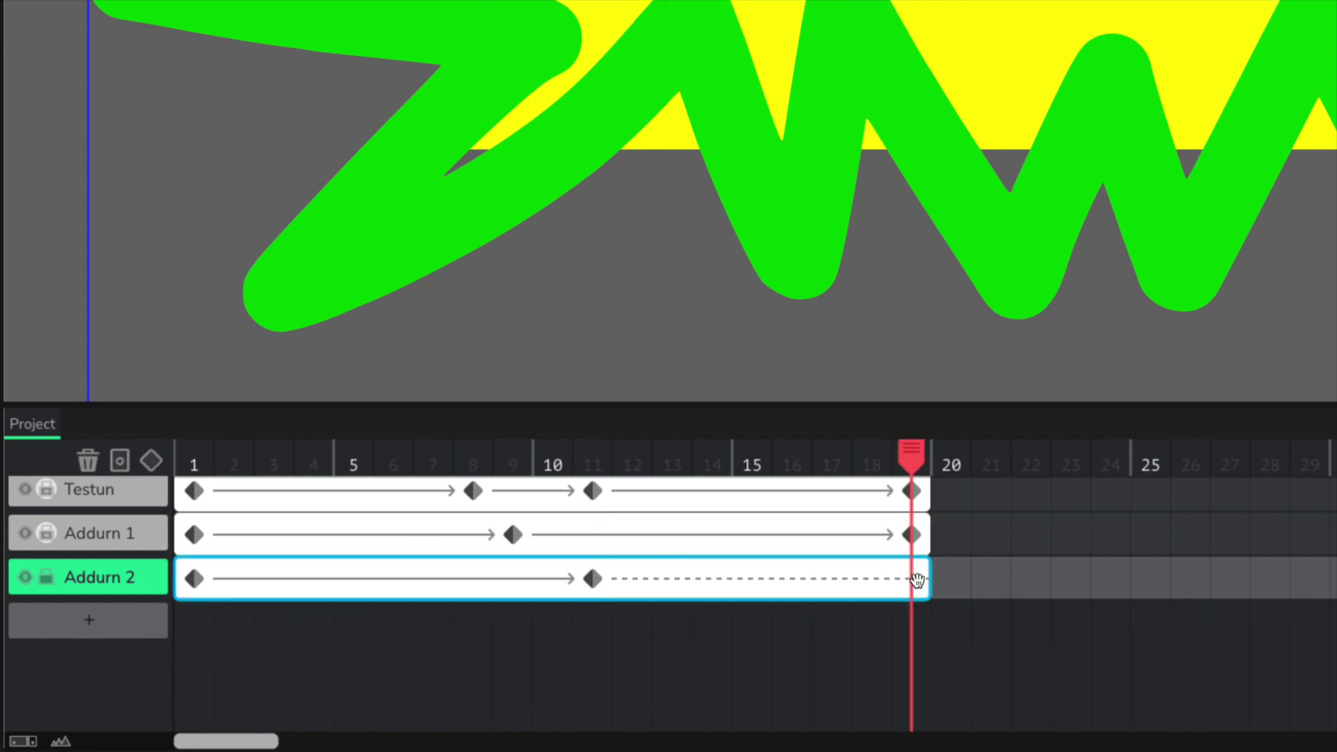
{"action": "left_click", "coordinate": [151, 461]}
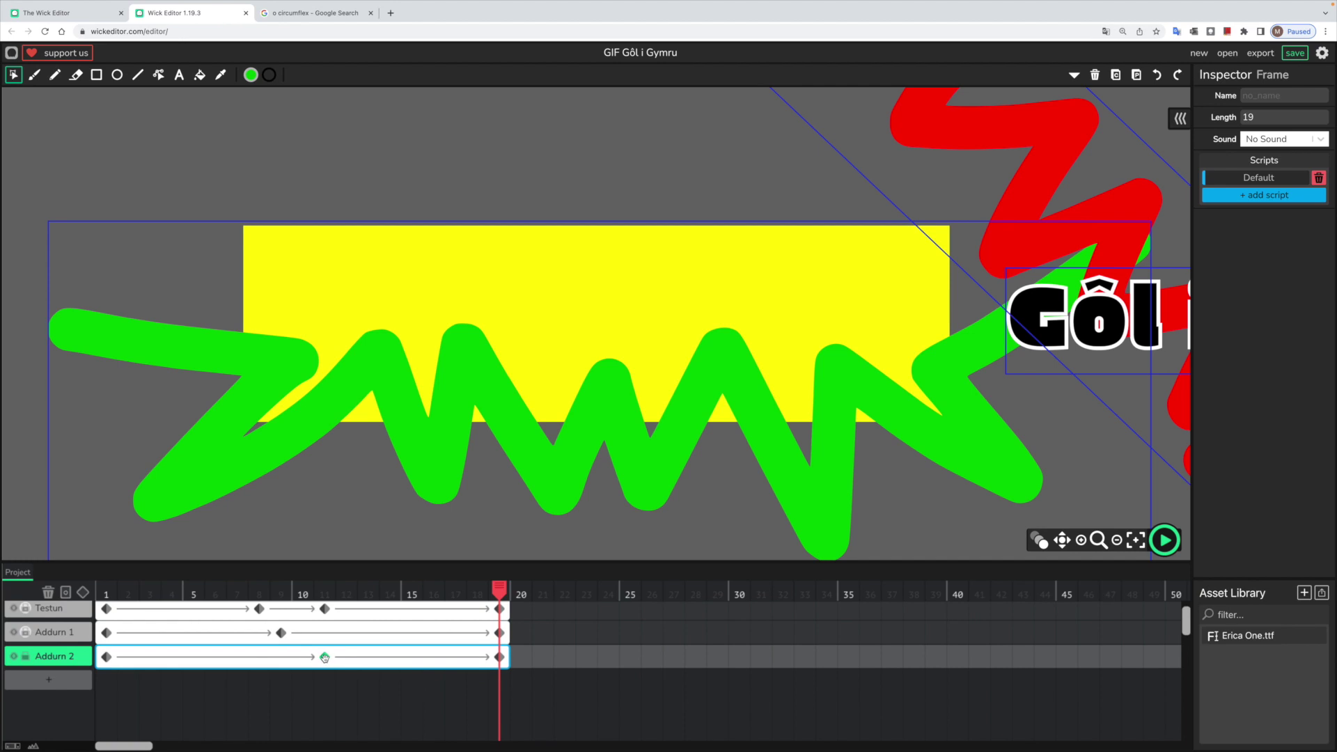
At the Addurn 2 tween on frame 1, tilt the green zigzag, enlarge it to about 2.9 times and move it below and right of the canvas.
{"action": "left_click", "coordinate": [325, 657]}
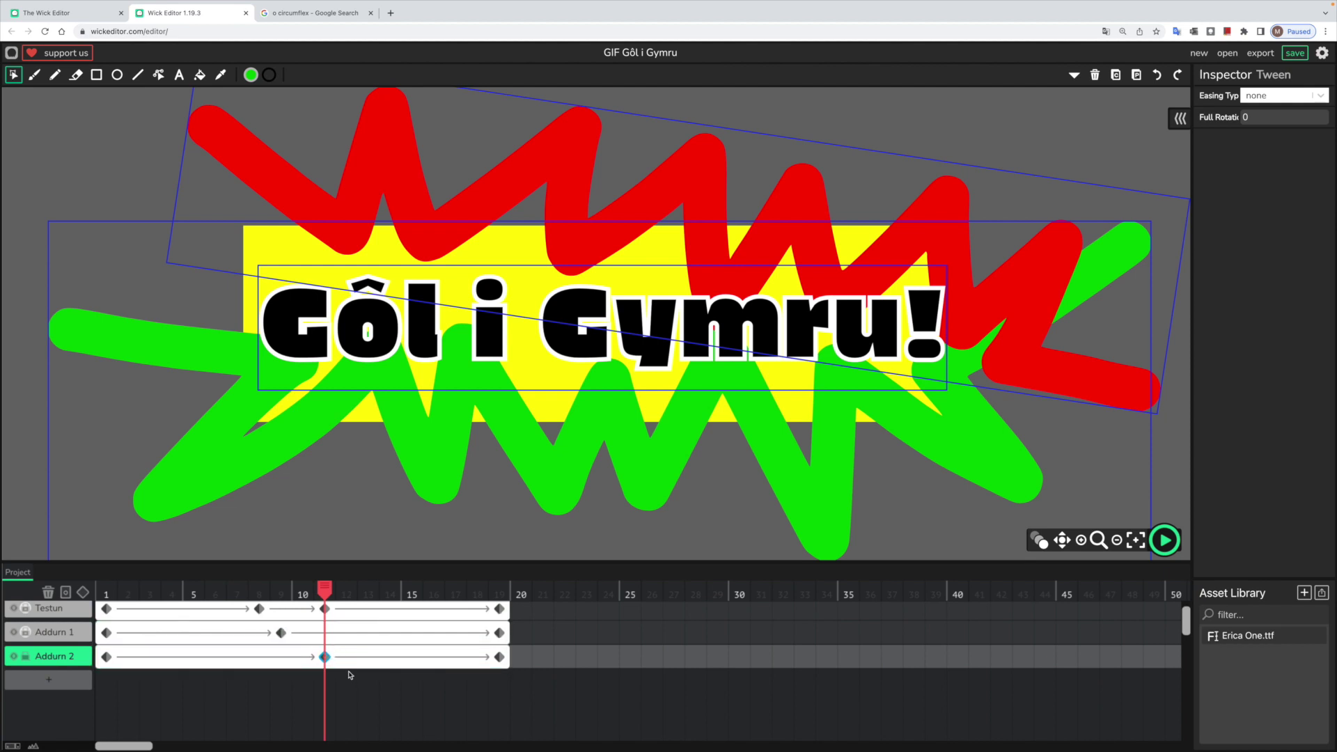
{"action": "left_click", "coordinate": [105, 658]}
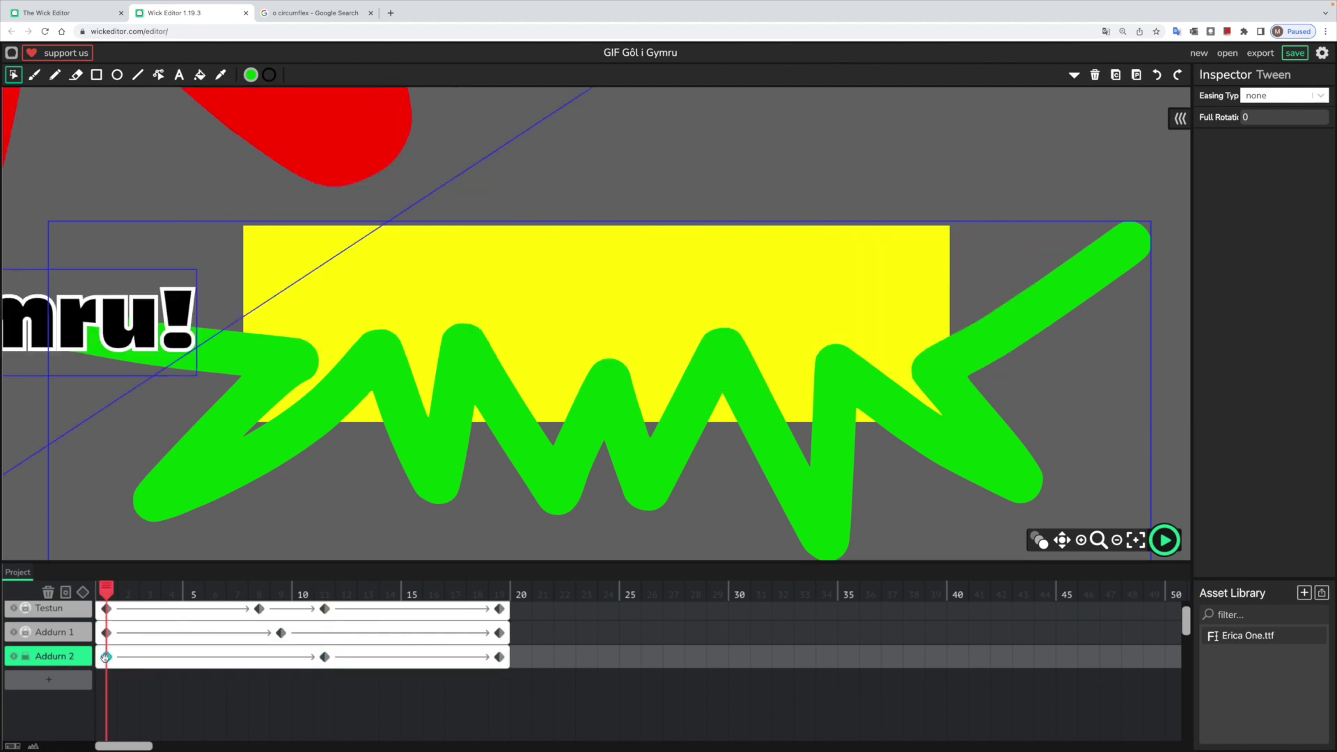
{"action": "scroll", "coordinate": [444, 377], "scroll_direction": "down", "scroll_amount": 10}
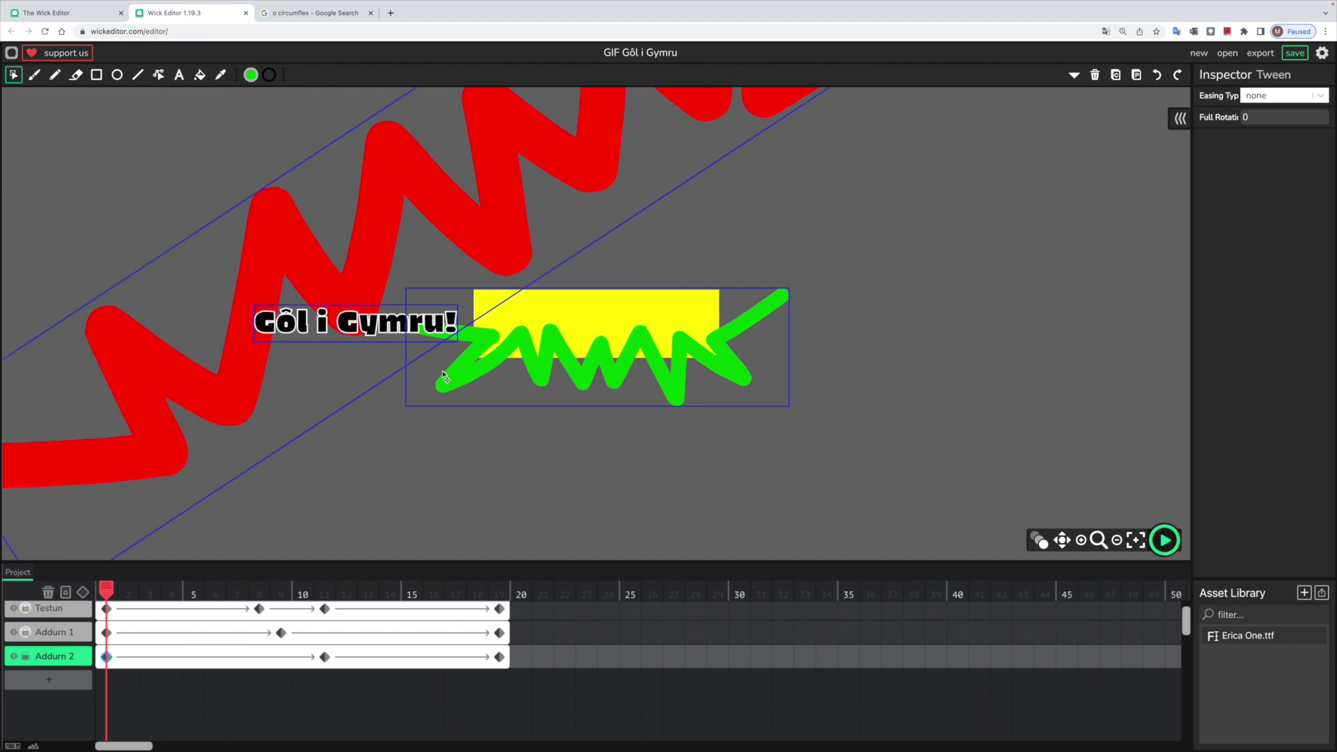
{"action": "left_click", "coordinate": [572, 360]}
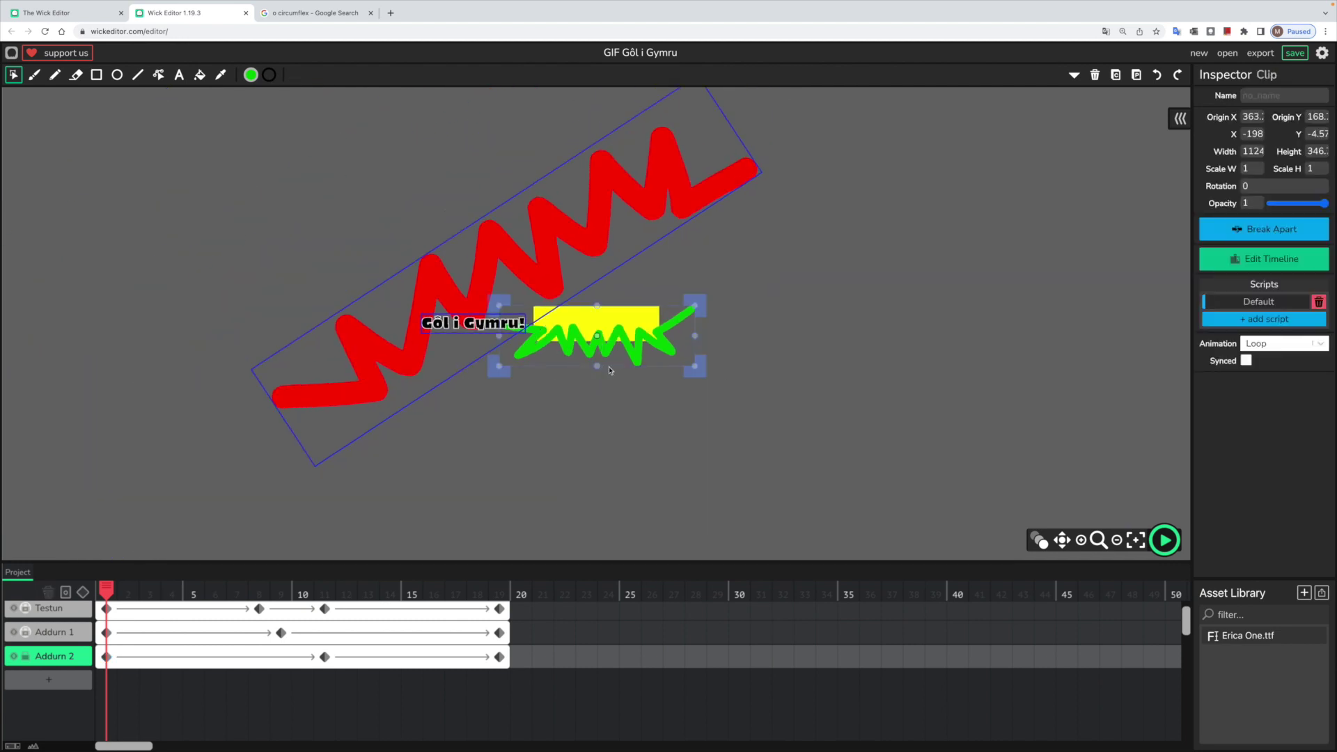
{"action": "left_click_drag", "start_coordinate": [705, 373], "coordinate": [697, 305]}
{"action": "left_click_drag", "start_coordinate": [505, 402], "coordinate": [331, 519]}
{"action": "left_click_drag", "start_coordinate": [540, 370], "coordinate": [644, 379]}
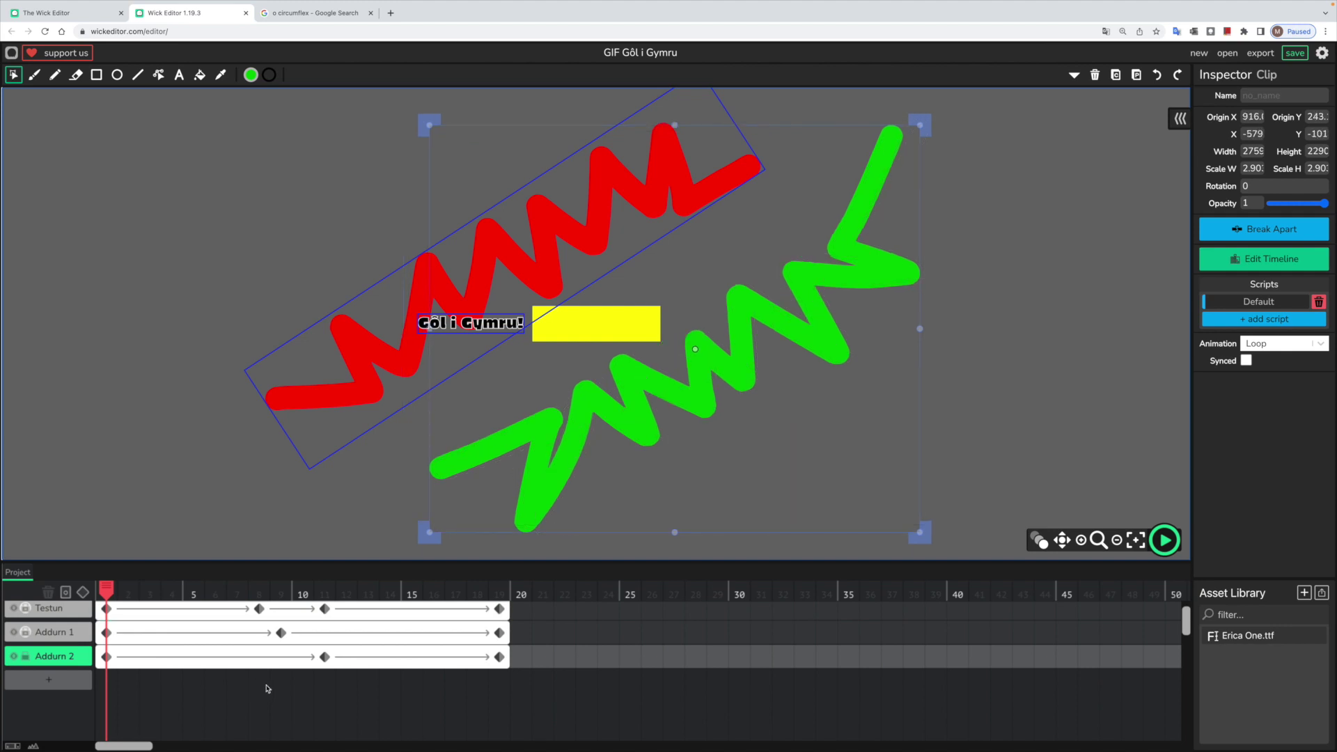
At the Addurn 2 tween on frame 19, rotate the green zigzag to about 88 degrees and place it just beside the canvas's left edge.
{"action": "left_click", "coordinate": [325, 658]}
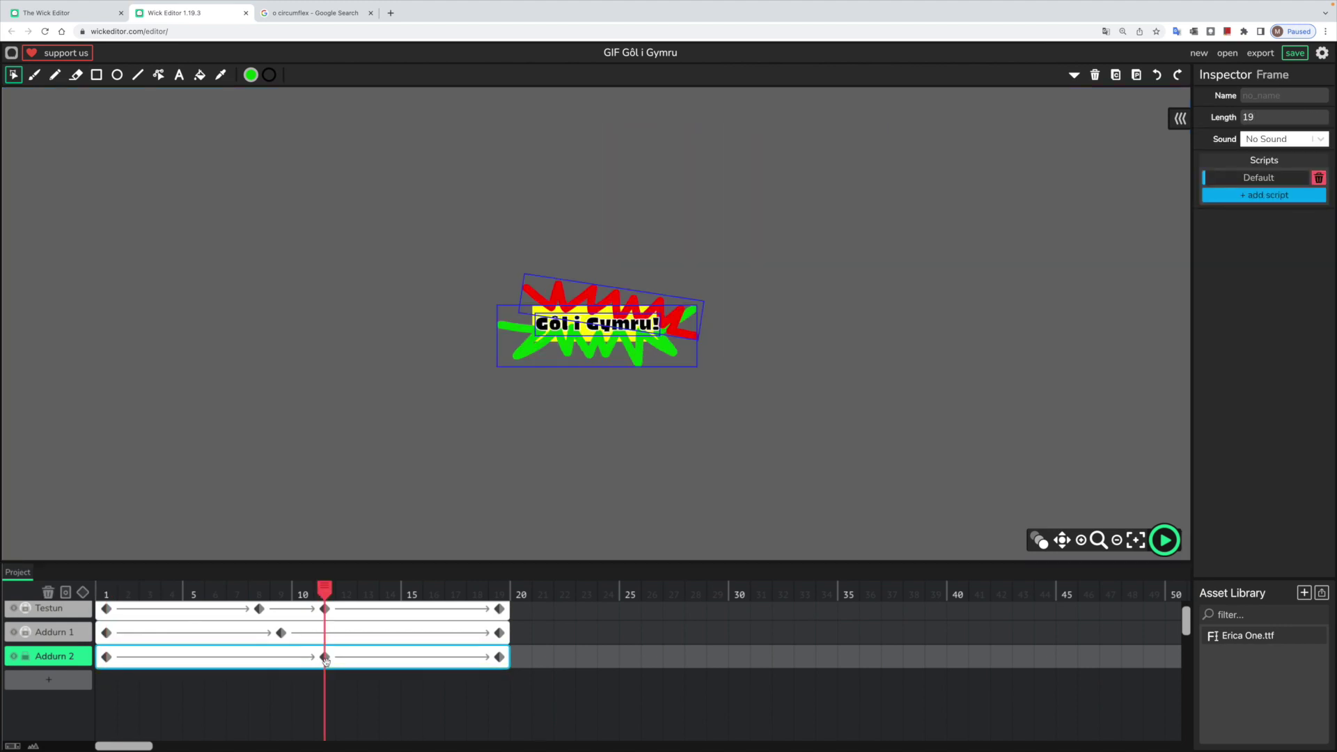
{"action": "left_click", "coordinate": [501, 658]}
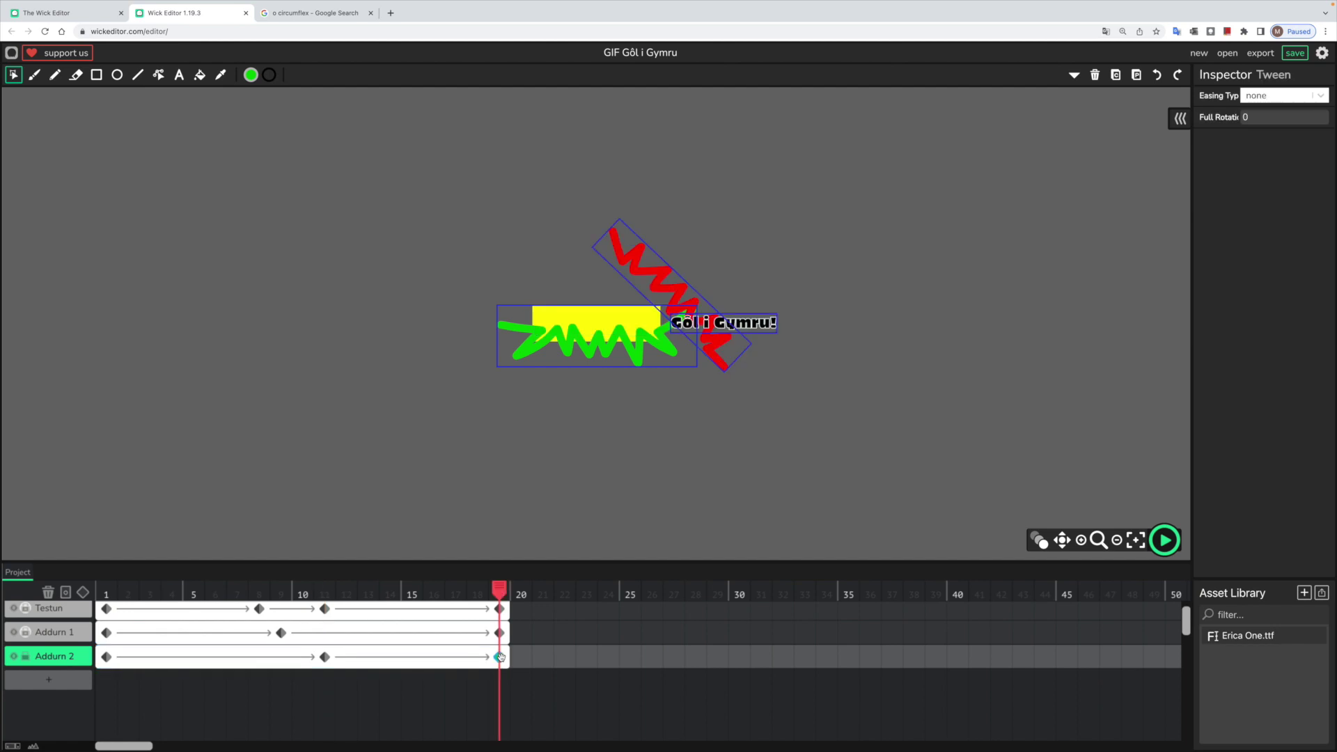
{"action": "left_click", "coordinate": [641, 362]}
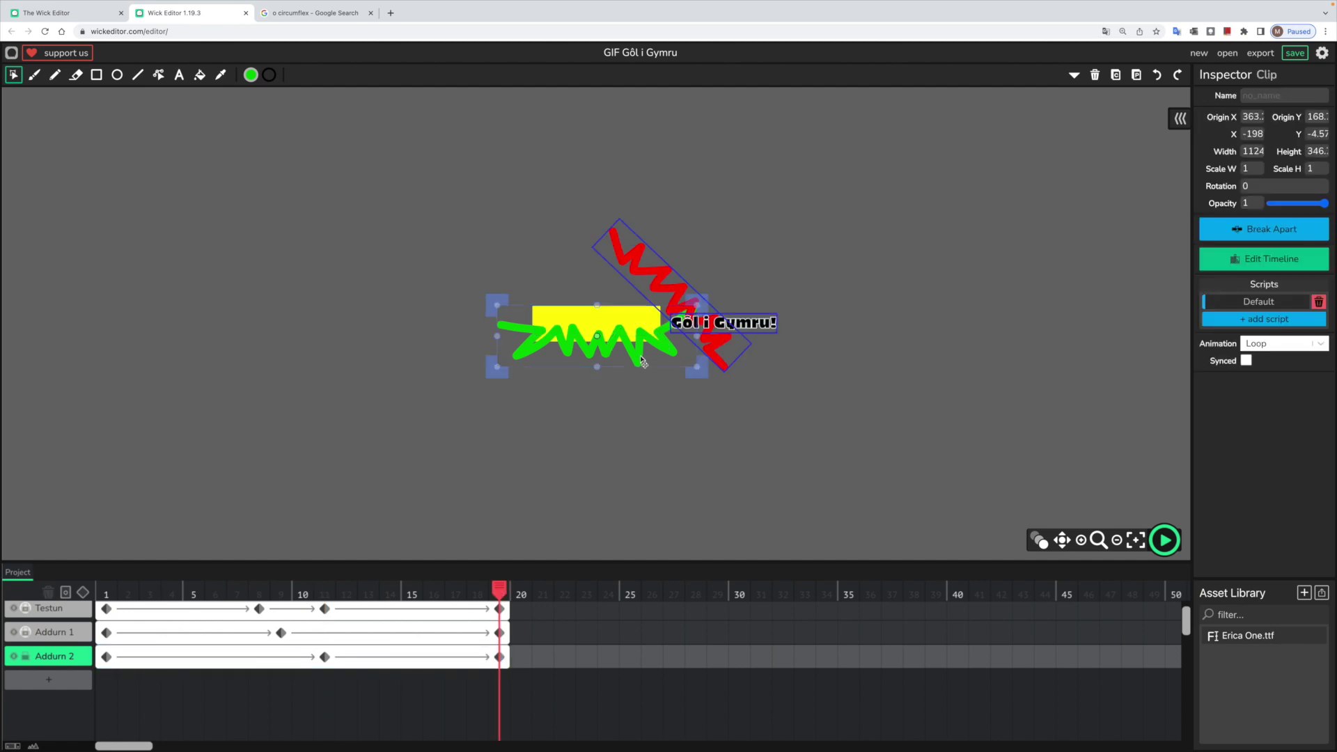
{"action": "left_click_drag", "start_coordinate": [604, 368], "coordinate": [458, 367]}
{"action": "left_click_drag", "start_coordinate": [558, 300], "coordinate": [496, 449]}
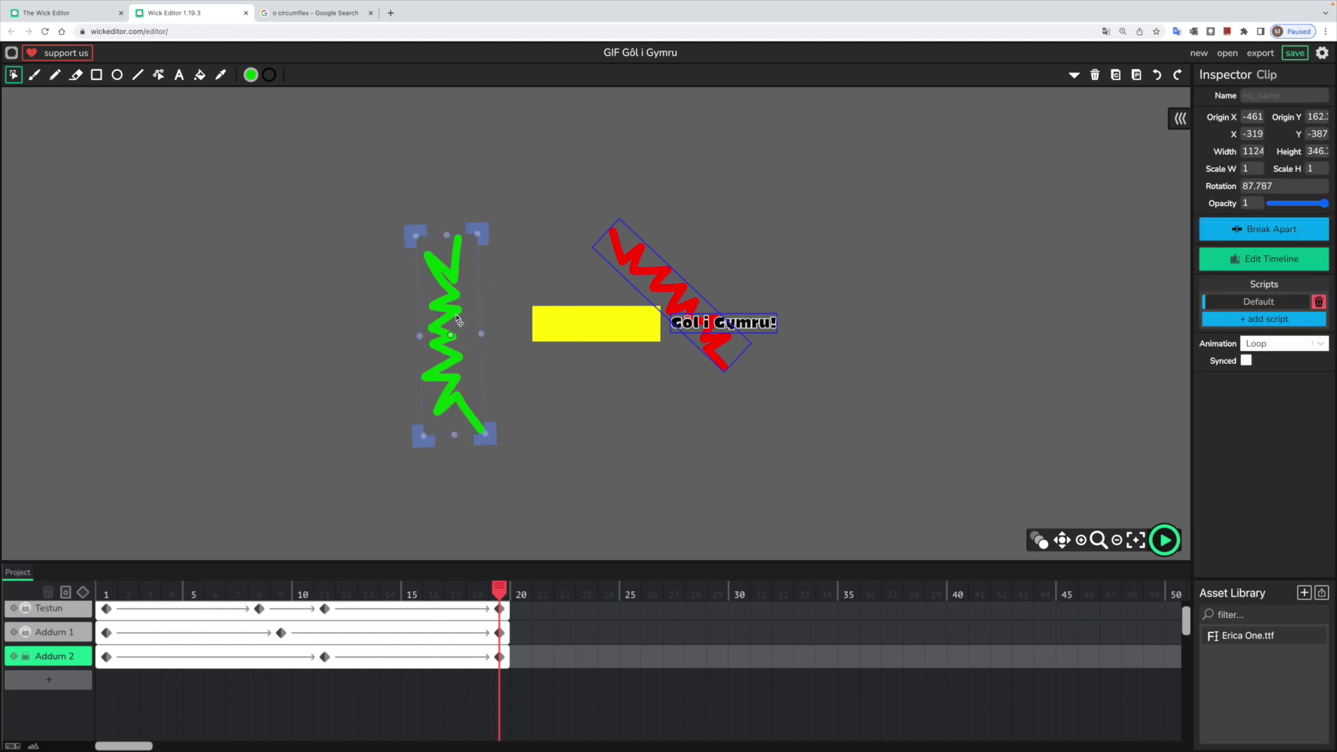
{"action": "left_click_drag", "start_coordinate": [494, 319], "coordinate": [510, 321]}
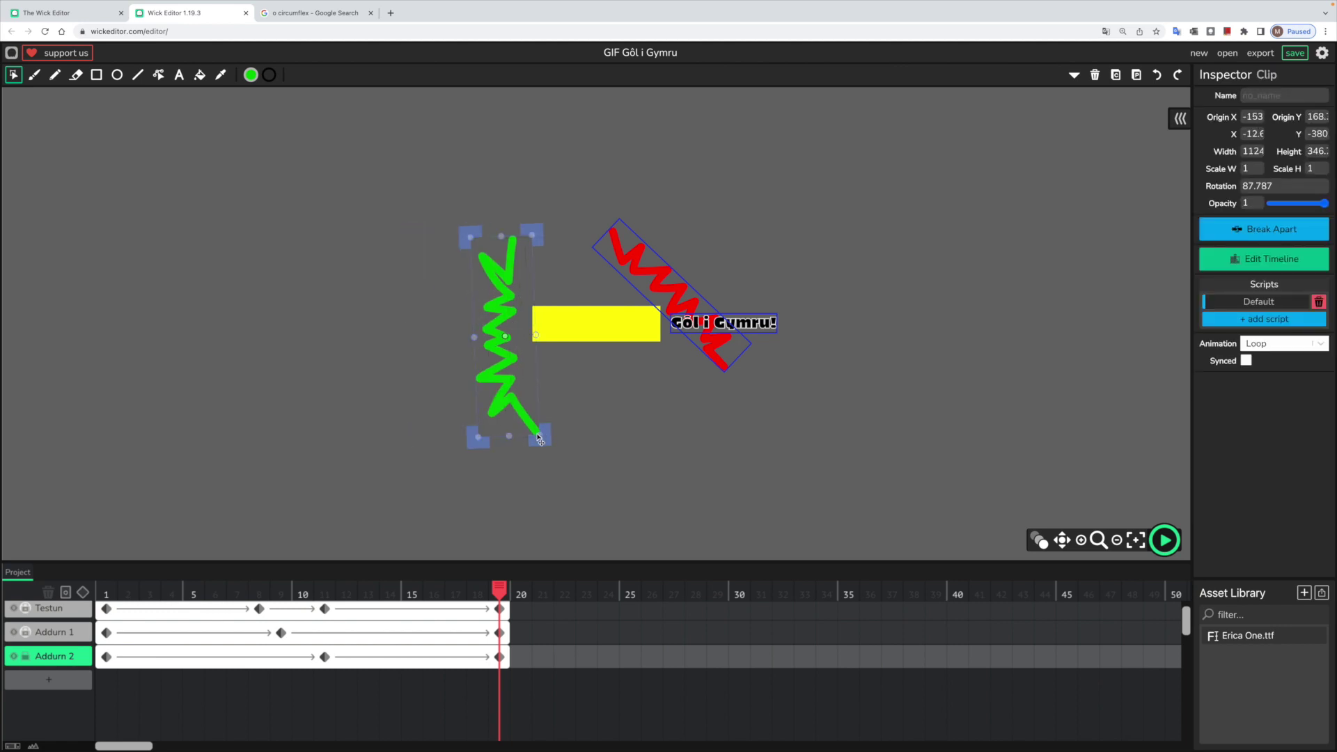
Shrink the green zigzag at frame 19 to a scale of about 0.74, move it against the canvas's left edge, and preview the animation.
{"action": "left_click_drag", "start_coordinate": [538, 436], "coordinate": [518, 413]}
{"action": "left_click_drag", "start_coordinate": [500, 315], "coordinate": [516, 312]}
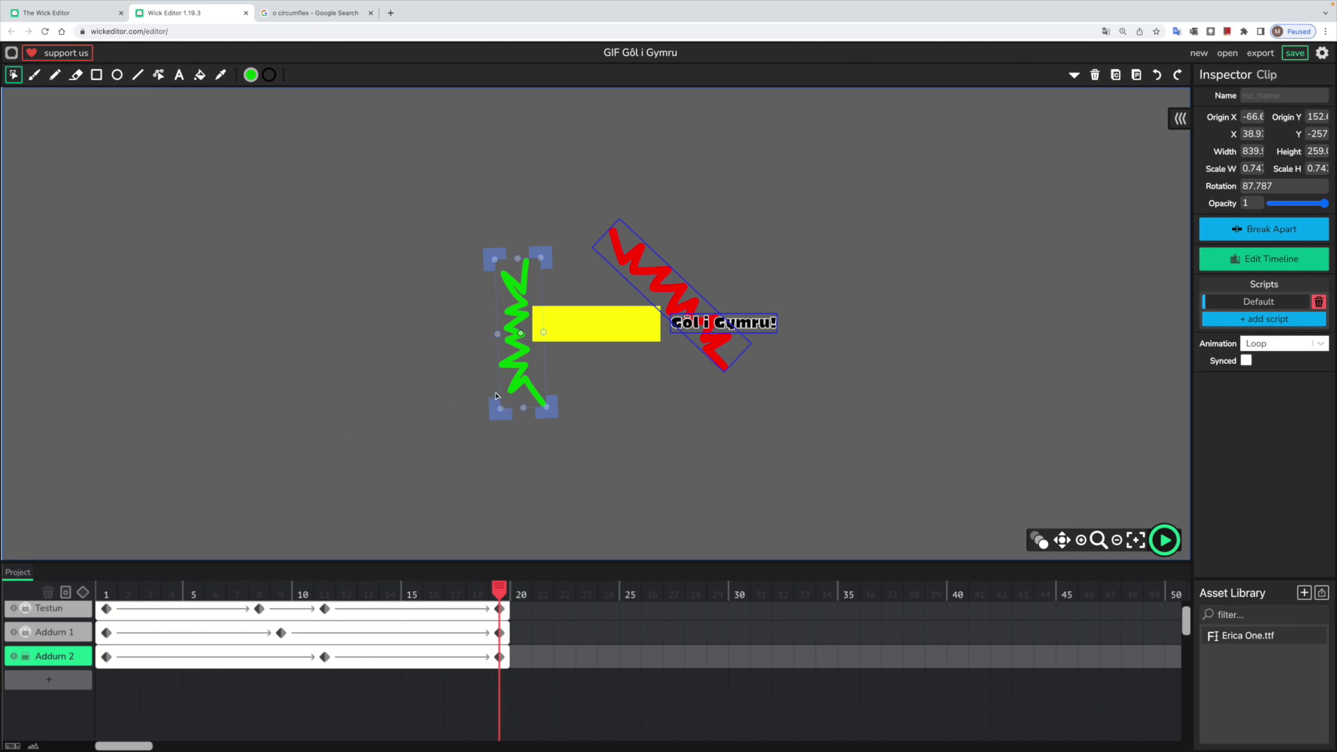
{"action": "left_click", "coordinate": [1171, 545]}
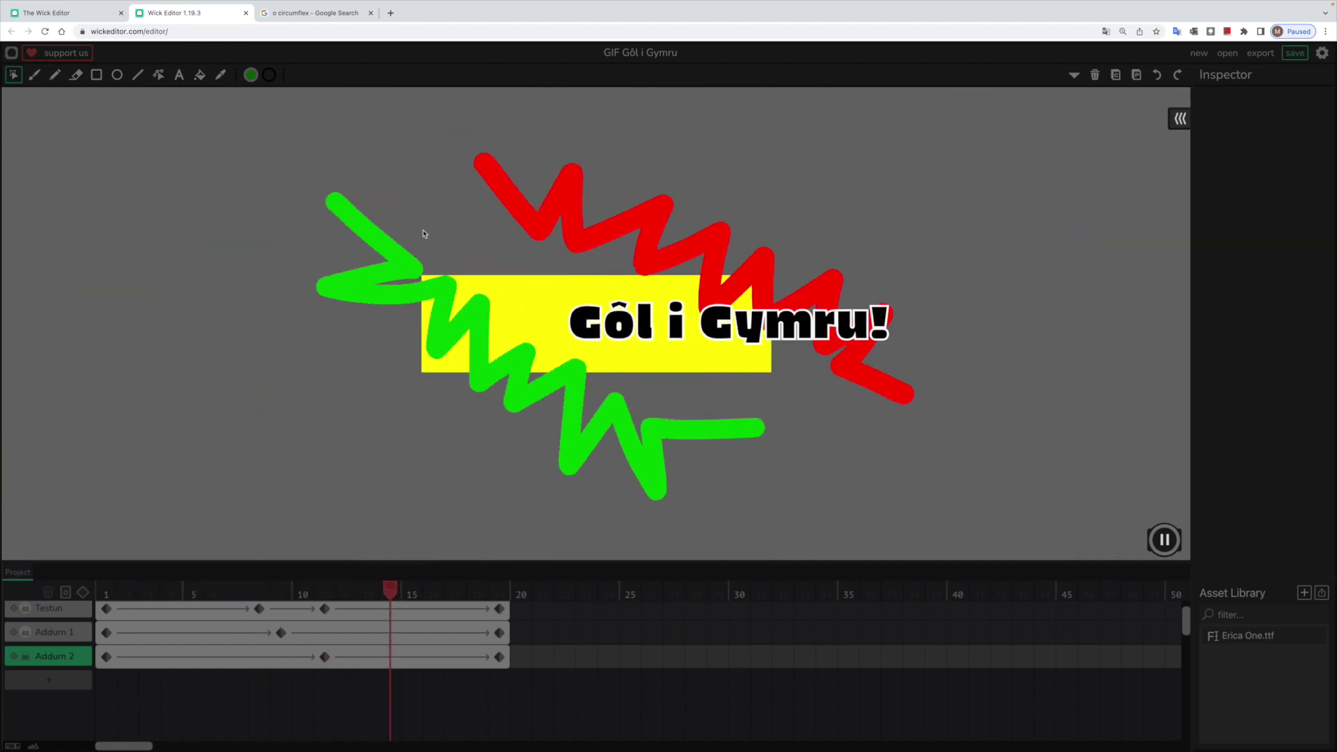
{"action": "key", "text": "Return"}
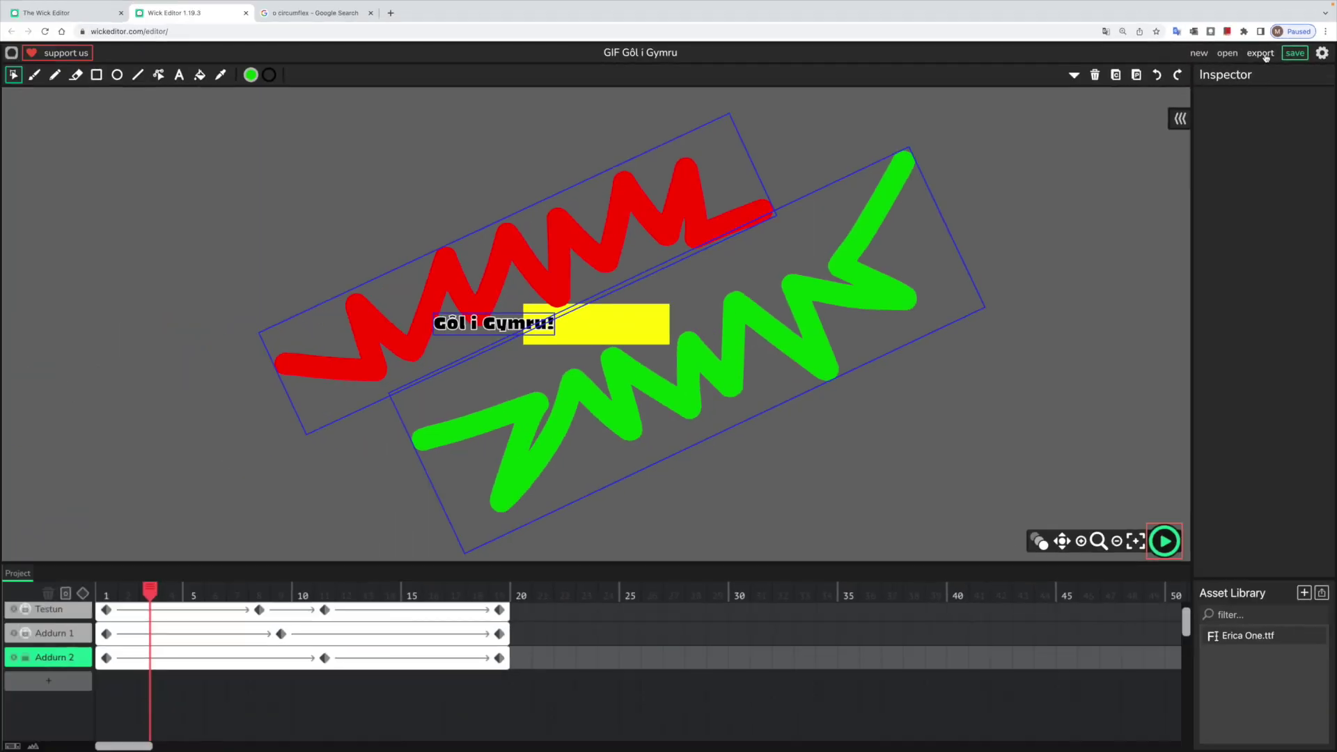
Export the project as an animated GIF, adding the creator's name after "GIF Gôl i Gymru" in the file name.
{"action": "left_click", "coordinate": [1262, 54]}
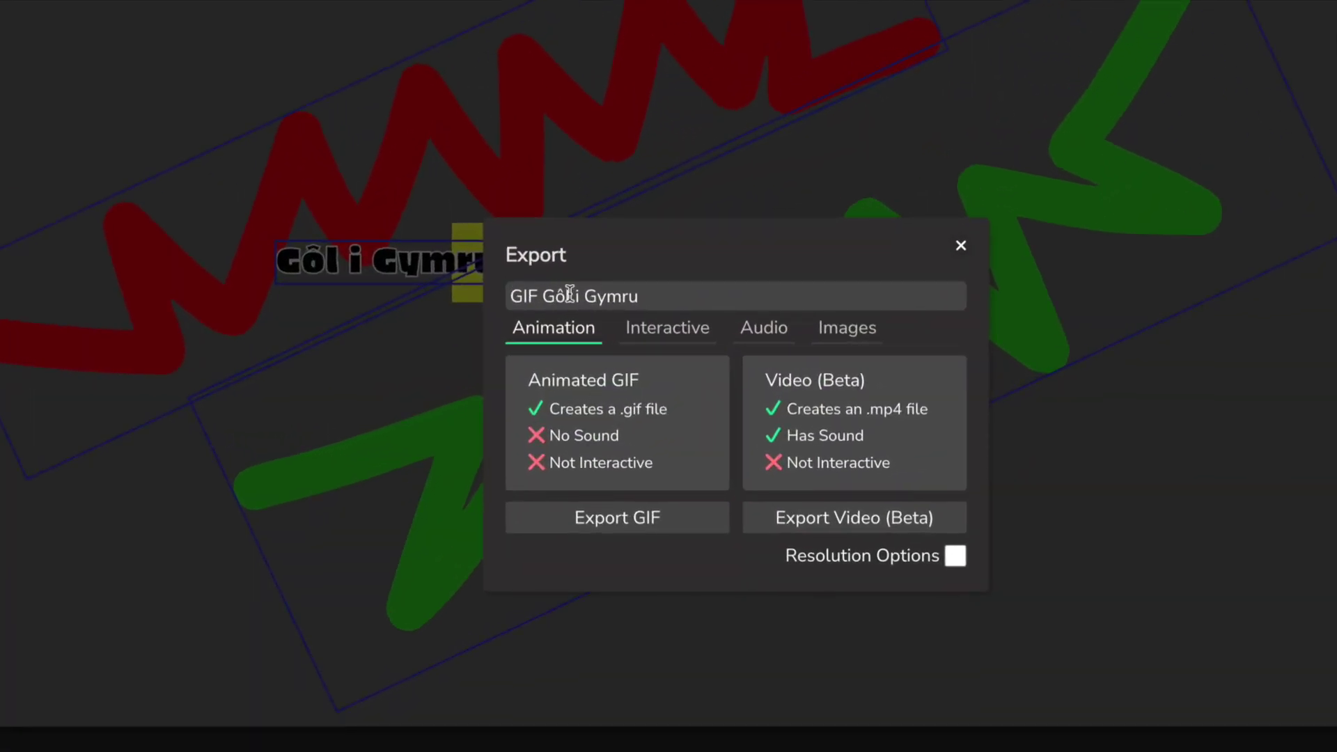
{"action": "left_click", "coordinate": [653, 296]}
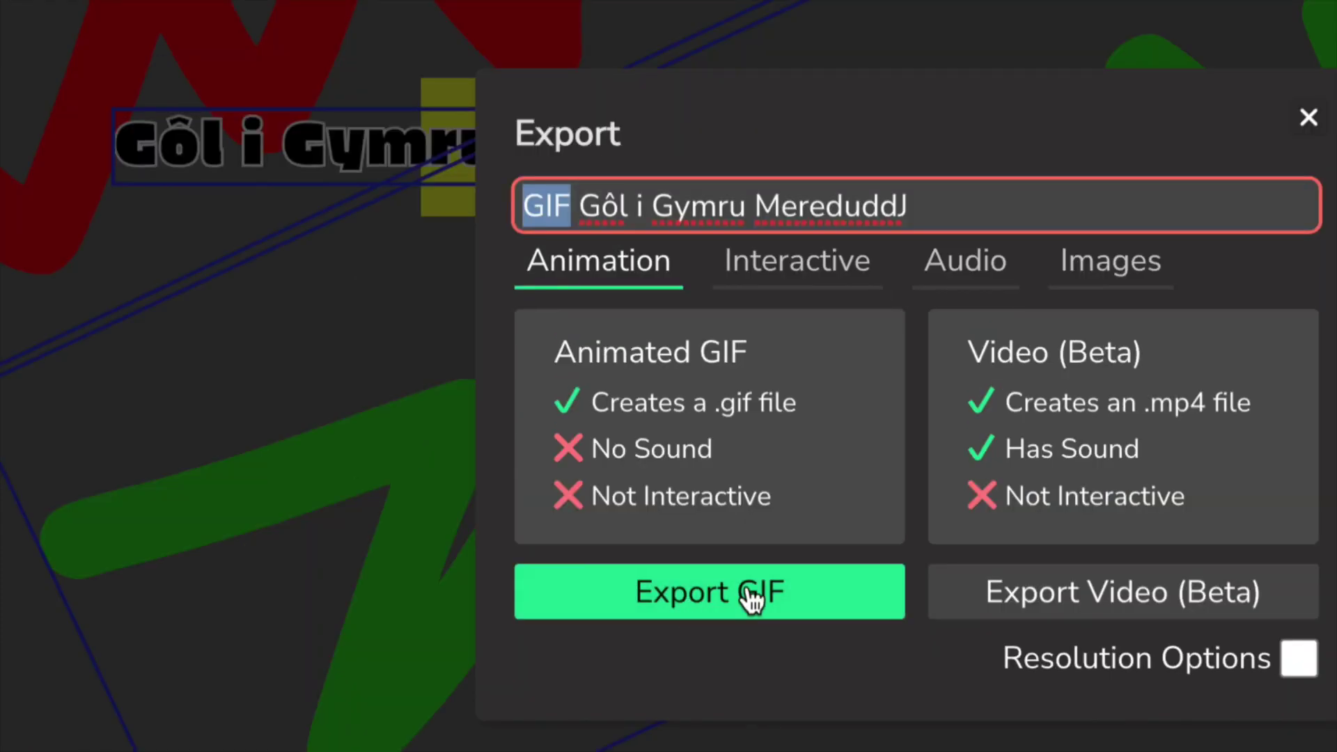
{"action": "left_click", "coordinate": [723, 606]}
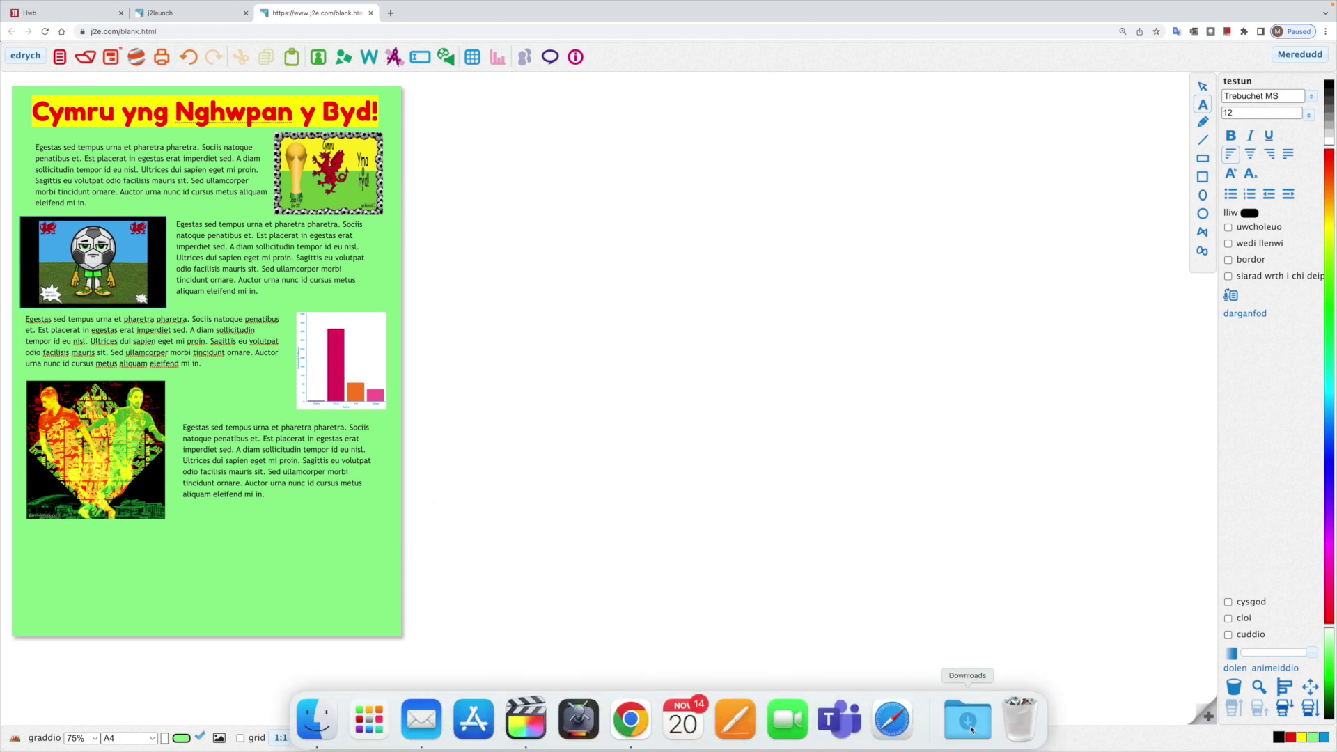
Switch to the j2e page, place the downloaded Gôl i Gymru GIF stamped 11-43-12 below the pictures and text, and view the page.
{"action": "left_click", "coordinate": [972, 730]}
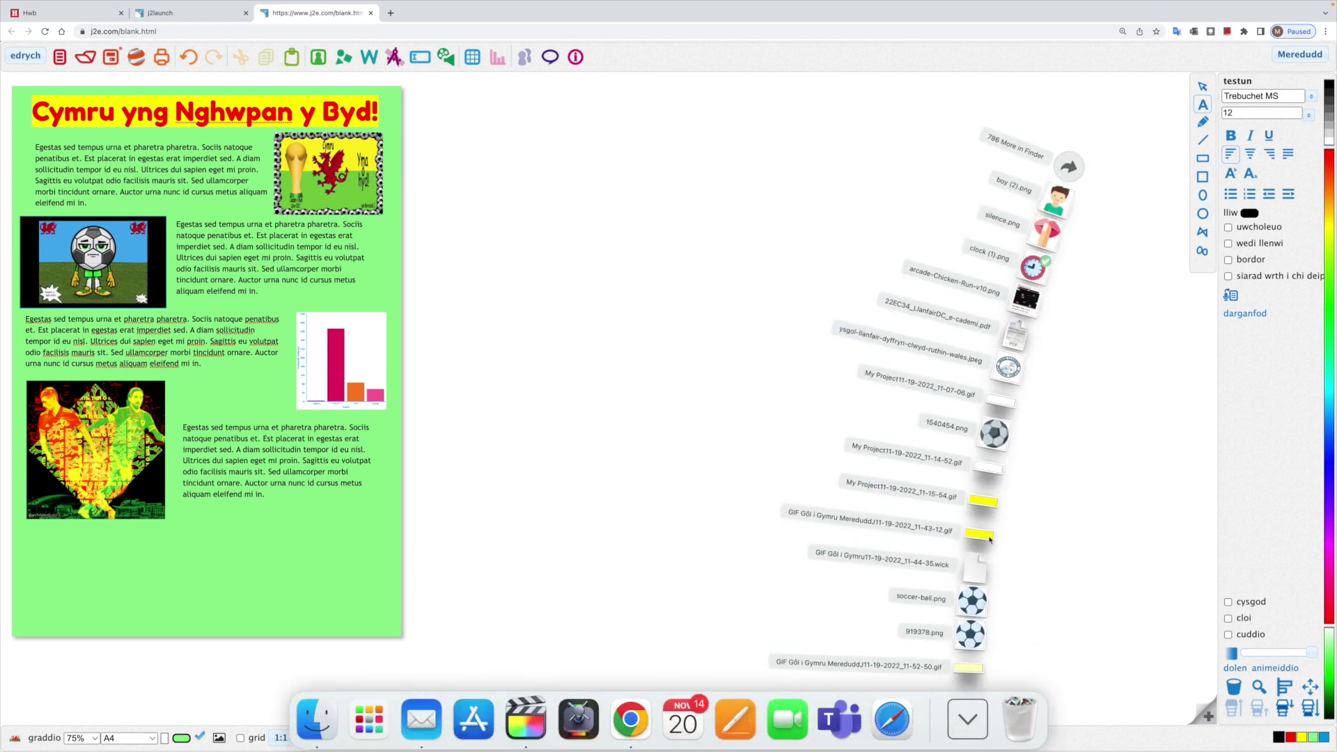
{"action": "left_click_drag", "start_coordinate": [989, 537], "coordinate": [92, 579]}
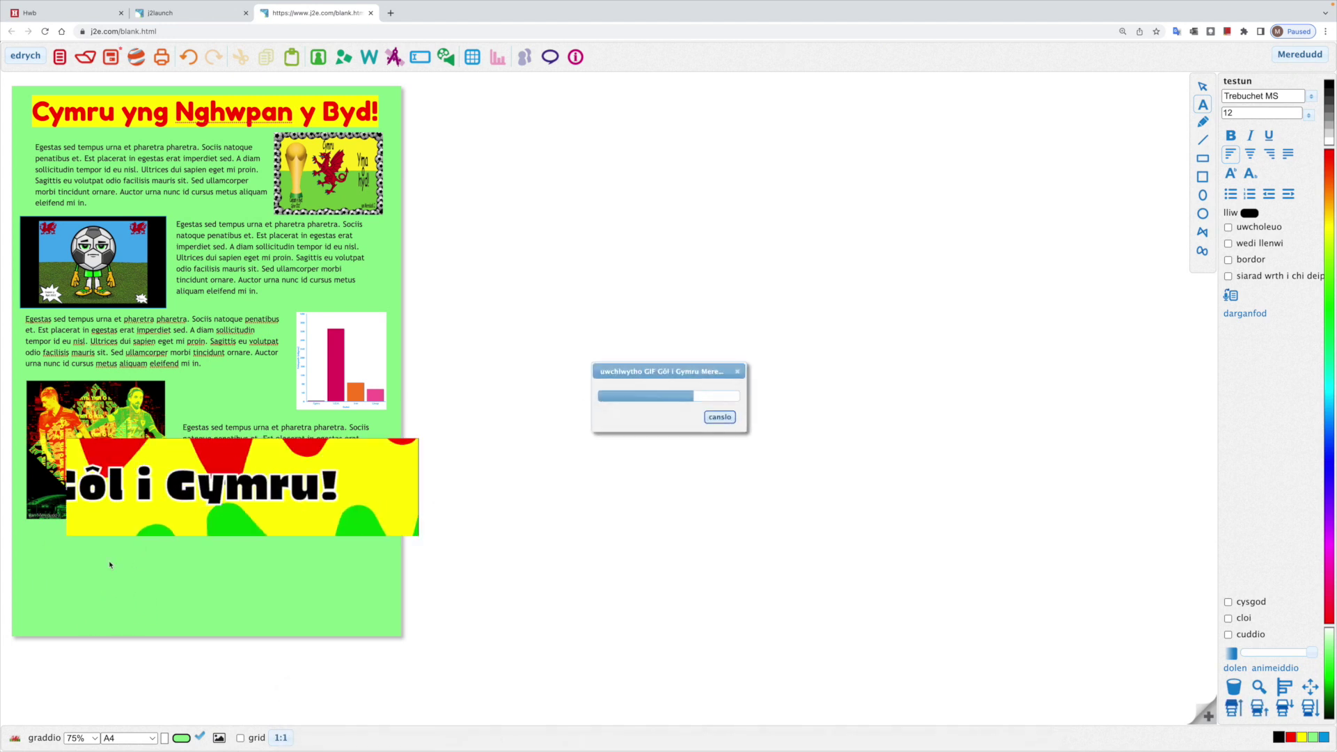
{"action": "left_click_drag", "start_coordinate": [270, 486], "coordinate": [223, 576]}
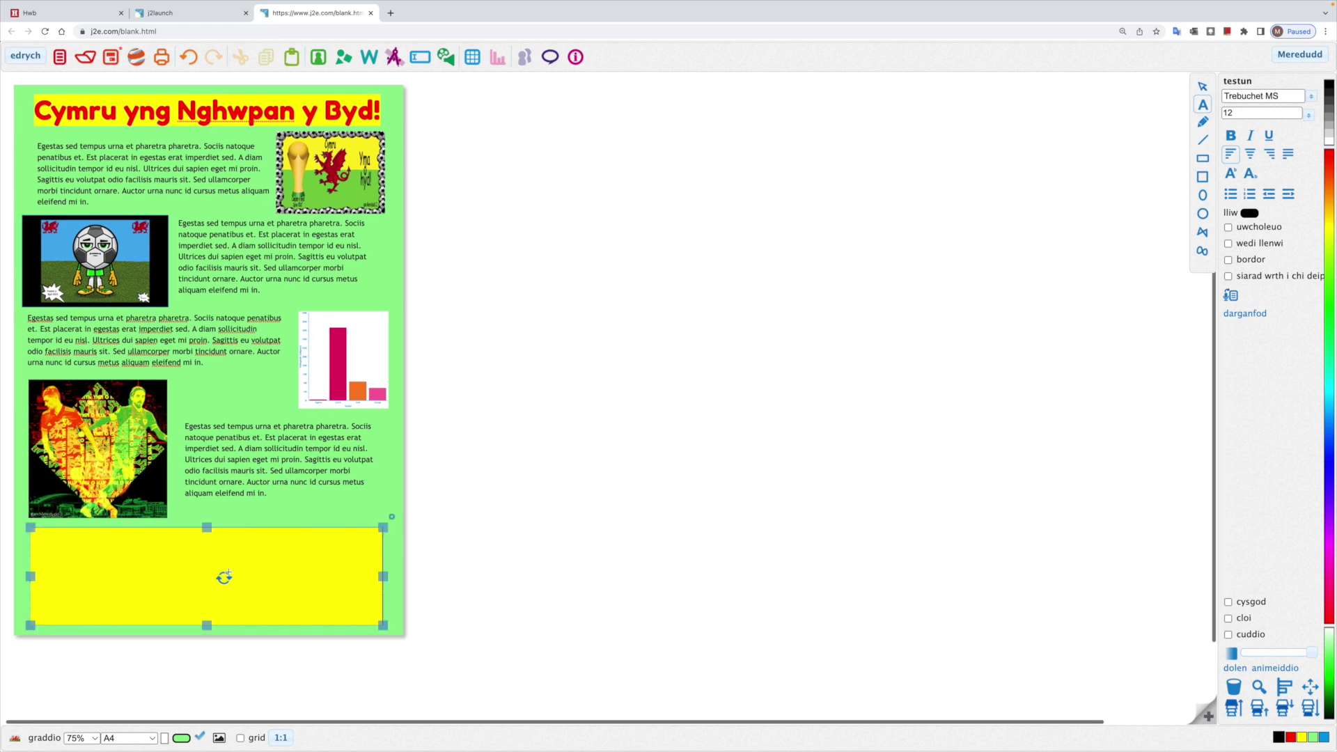
{"action": "left_click", "coordinate": [470, 512]}
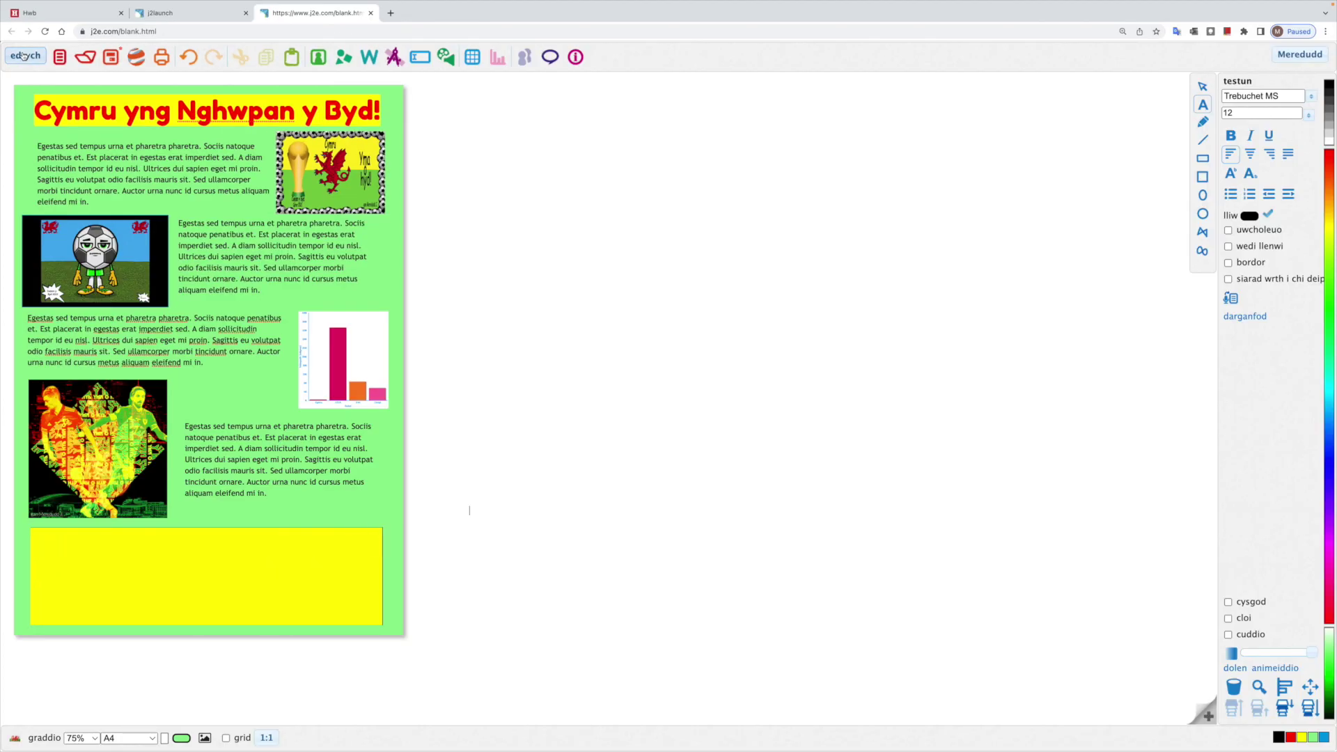
{"action": "left_click", "coordinate": [25, 56]}
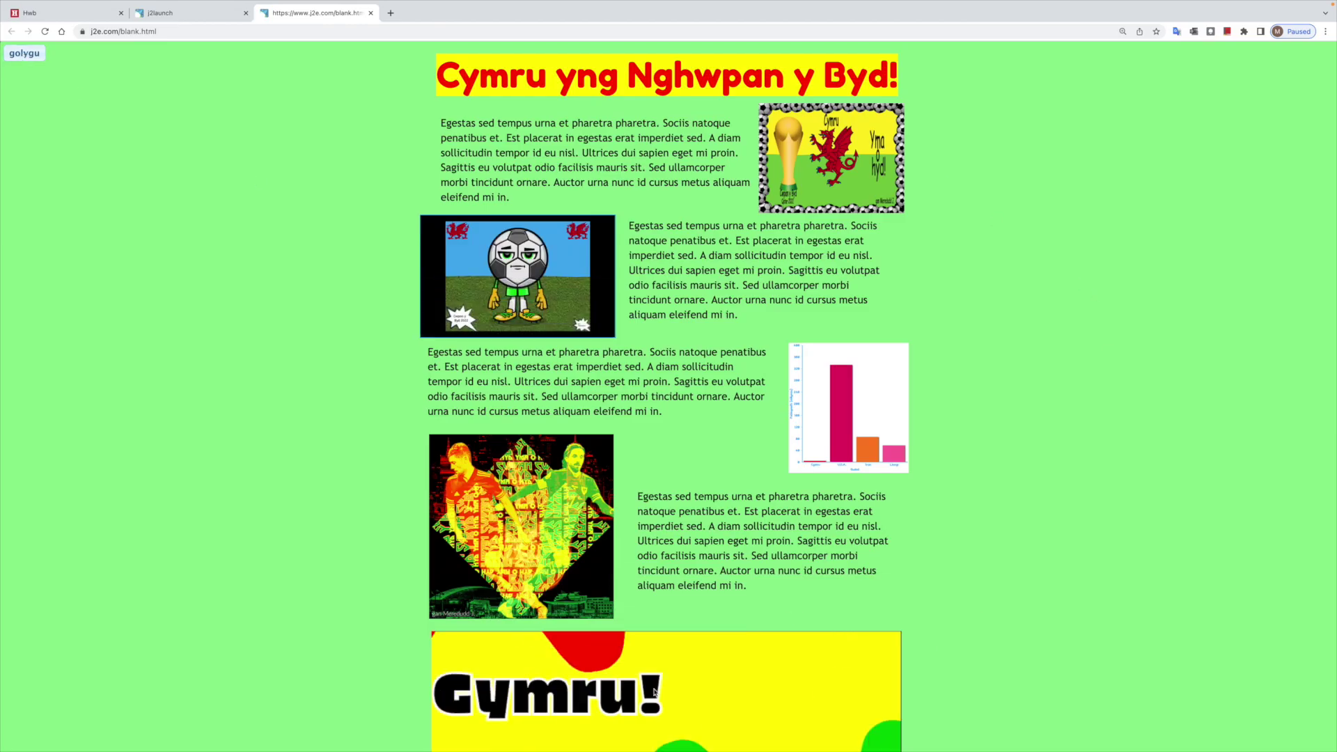
Switch to Wick Editor and save the GIF Gôl i Gymru project as a .wick file.
{"action": "mouse_move", "coordinate": [467, 303]}
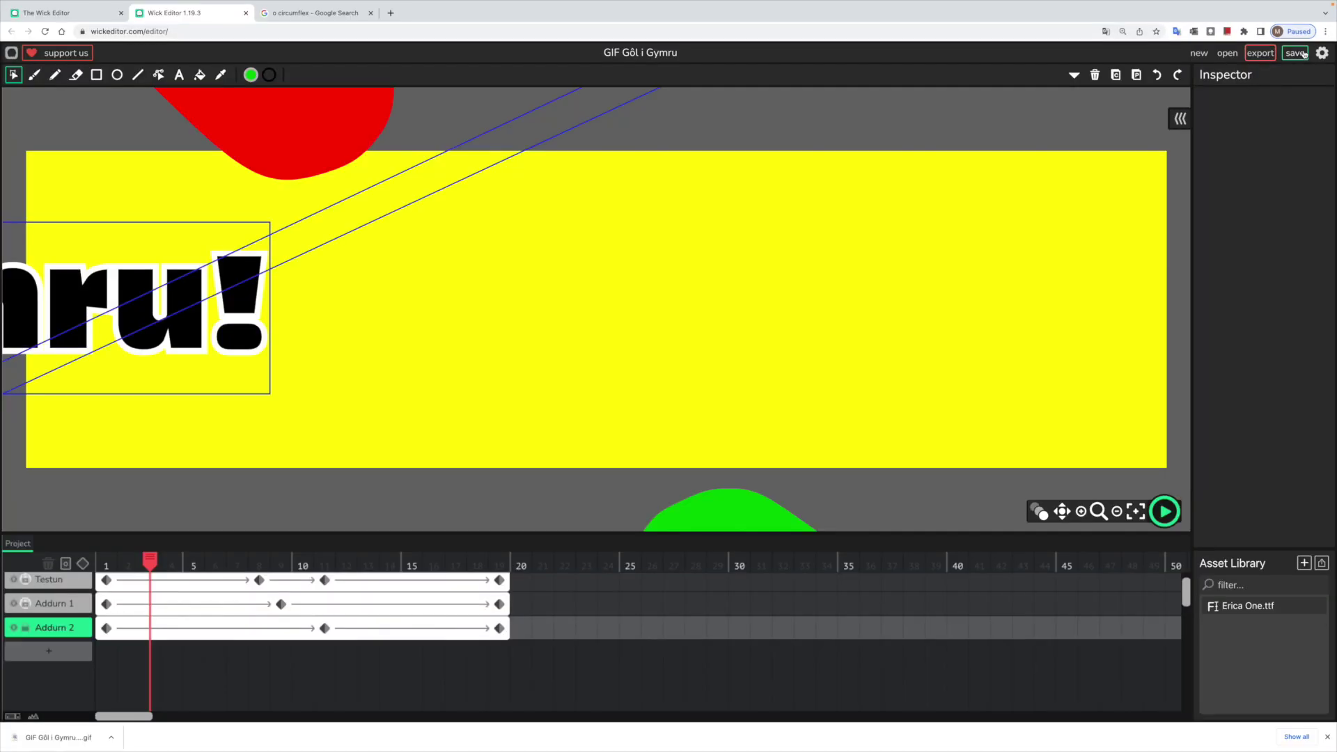
{"action": "left_click", "coordinate": [1226, 85]}
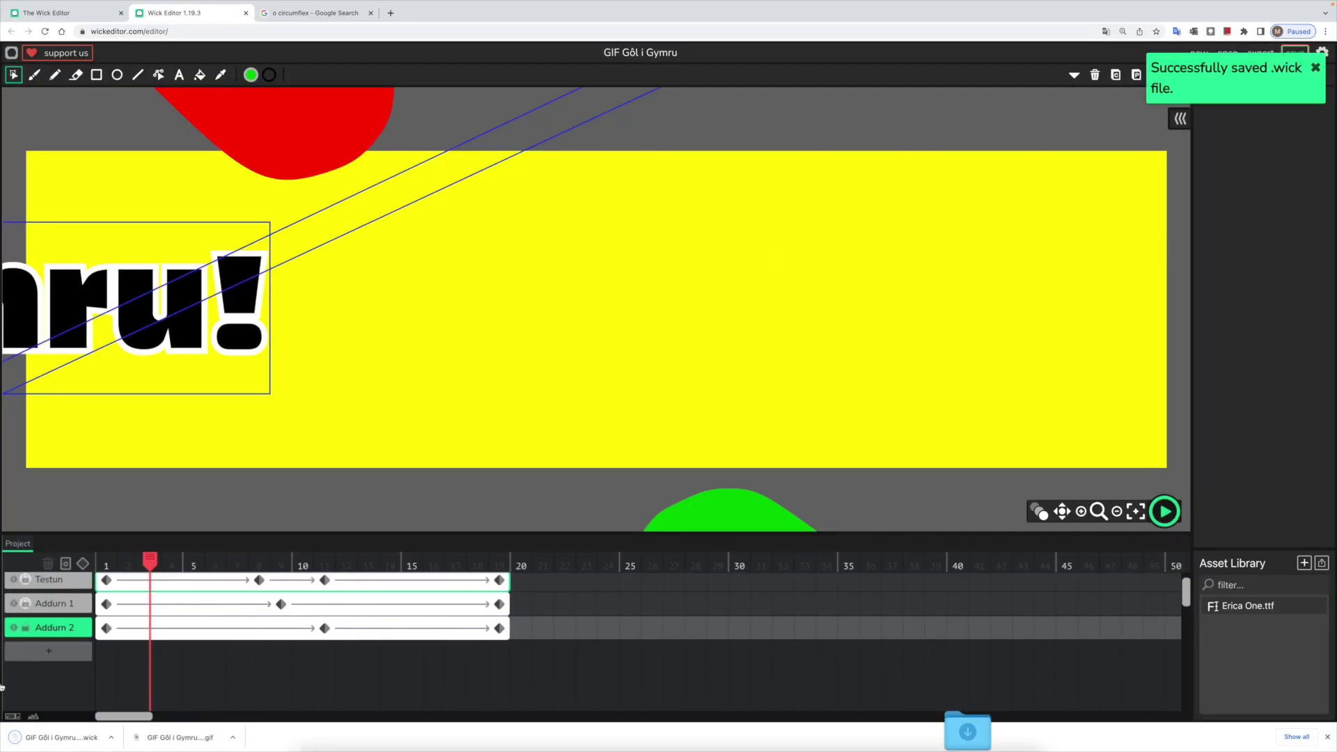